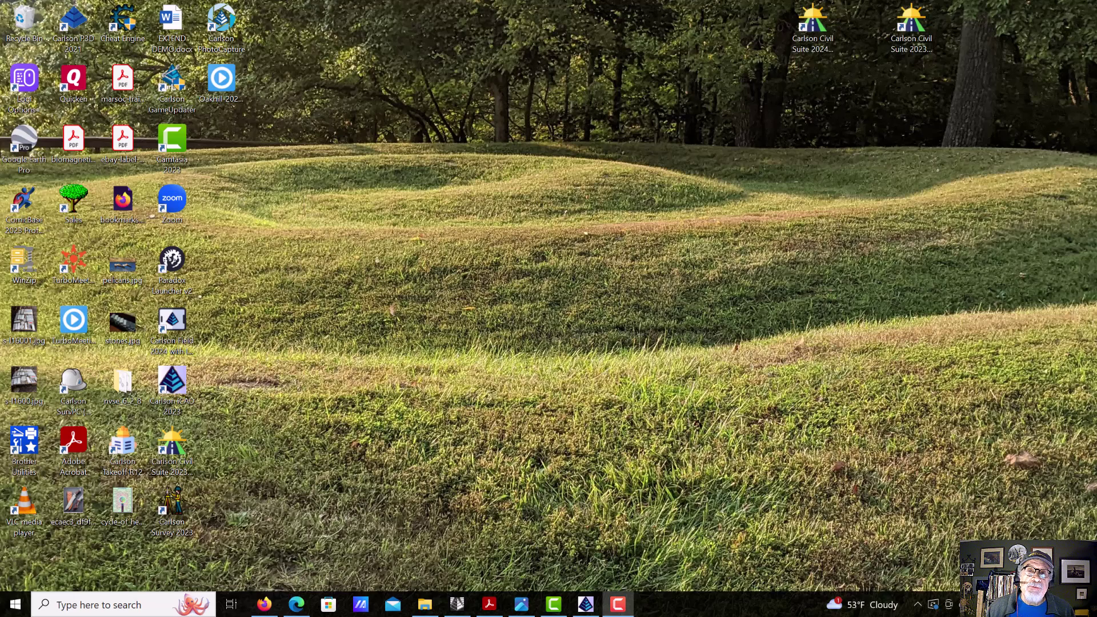
# Open Windows Photos and go back to the drafting-course ad photo PXL_20231008_013912928.jpg
pyautogui.click(521, 604)
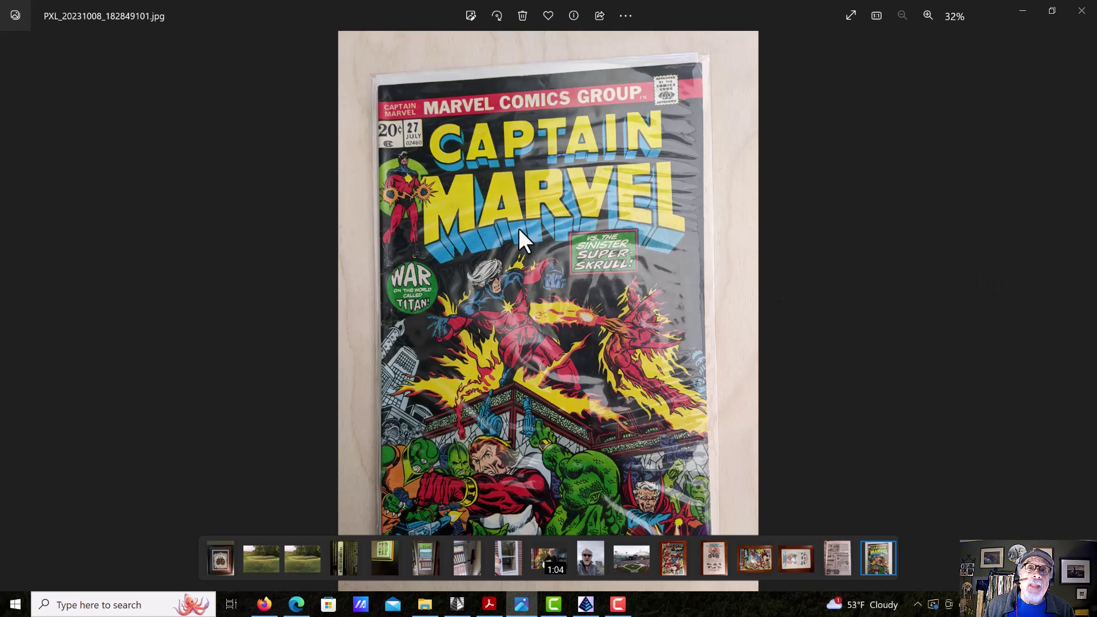
pyautogui.click(8, 312)
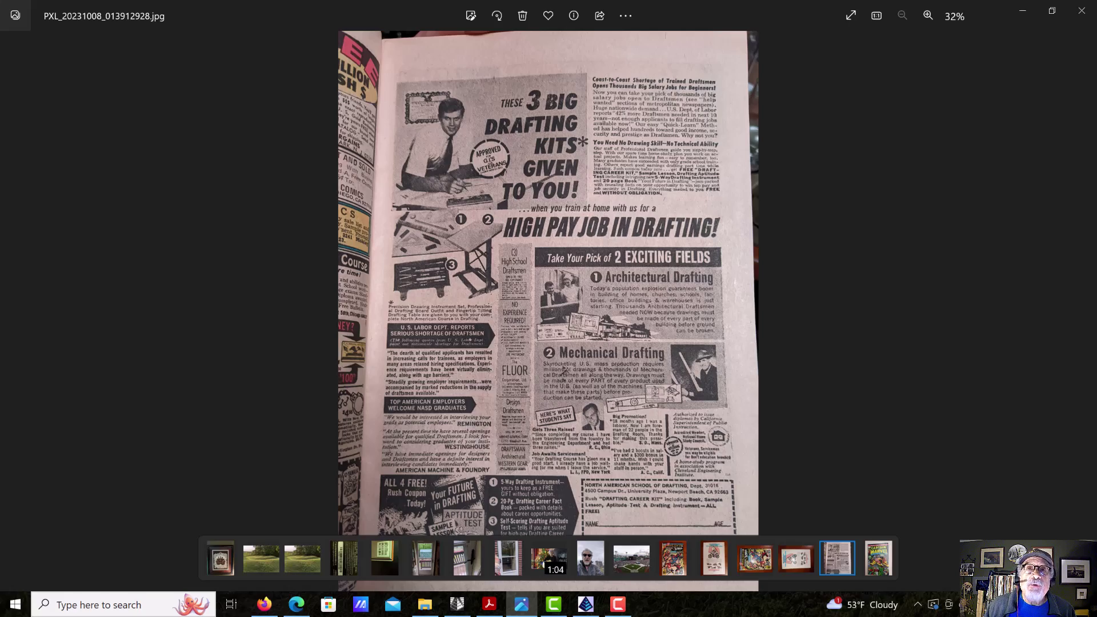
# Minimize the Photos window so the Windows desktop shows
pyautogui.click(1029, 10)
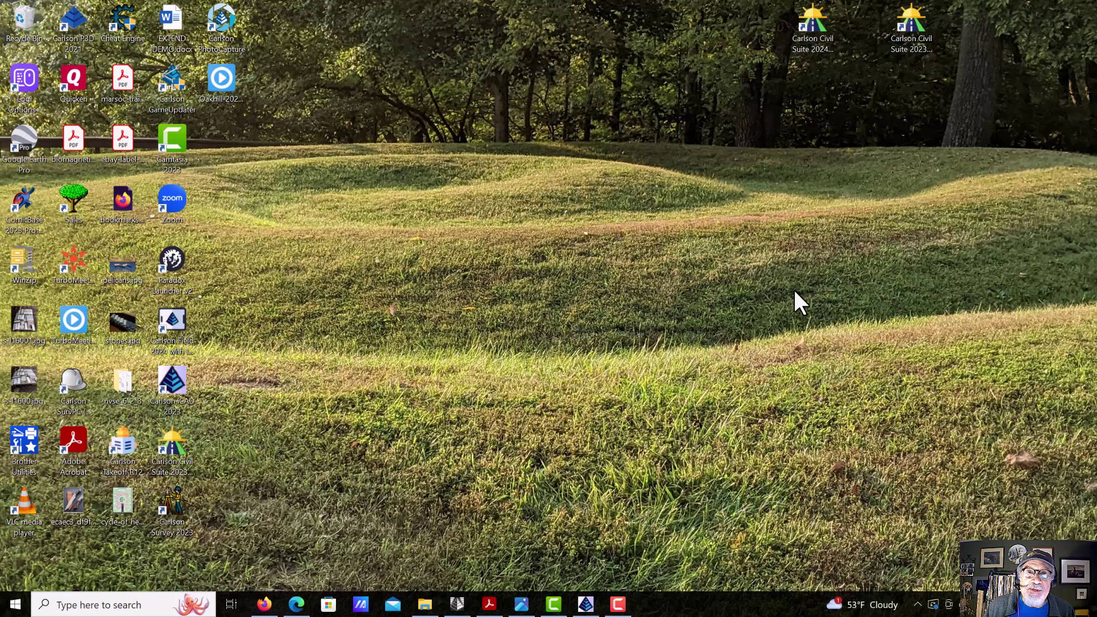
# Restore the PTX.dwg drawing and launch Point Cloud Advanced from the Points ribbon
pyautogui.click(587, 604)
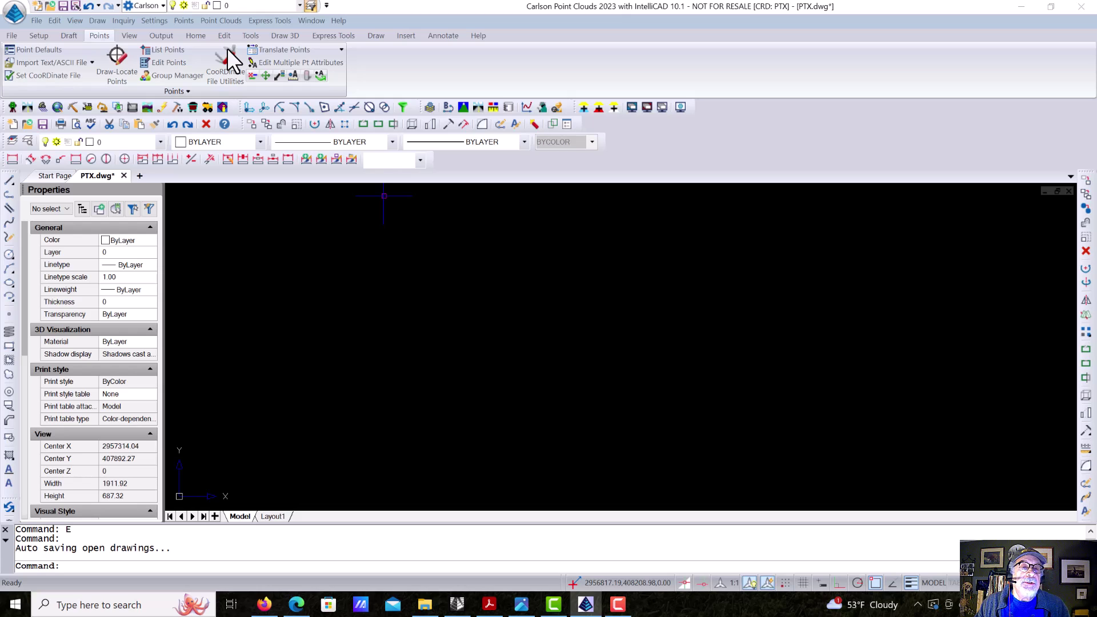
pyautogui.click(228, 59)
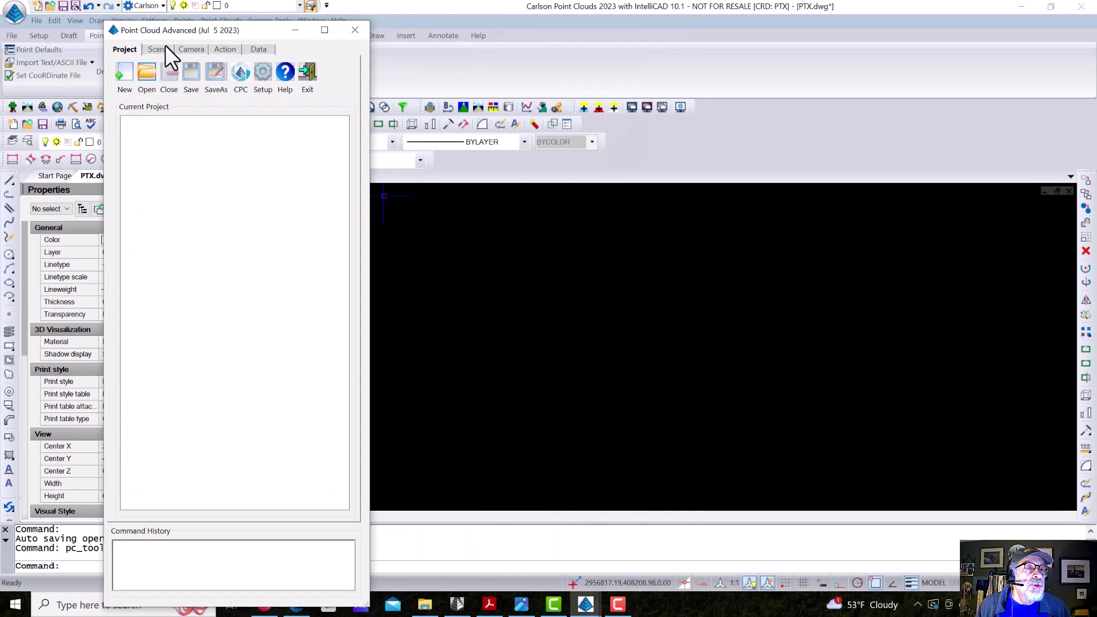
# Create and save a new point cloud project named PTX
pyautogui.click(126, 72)
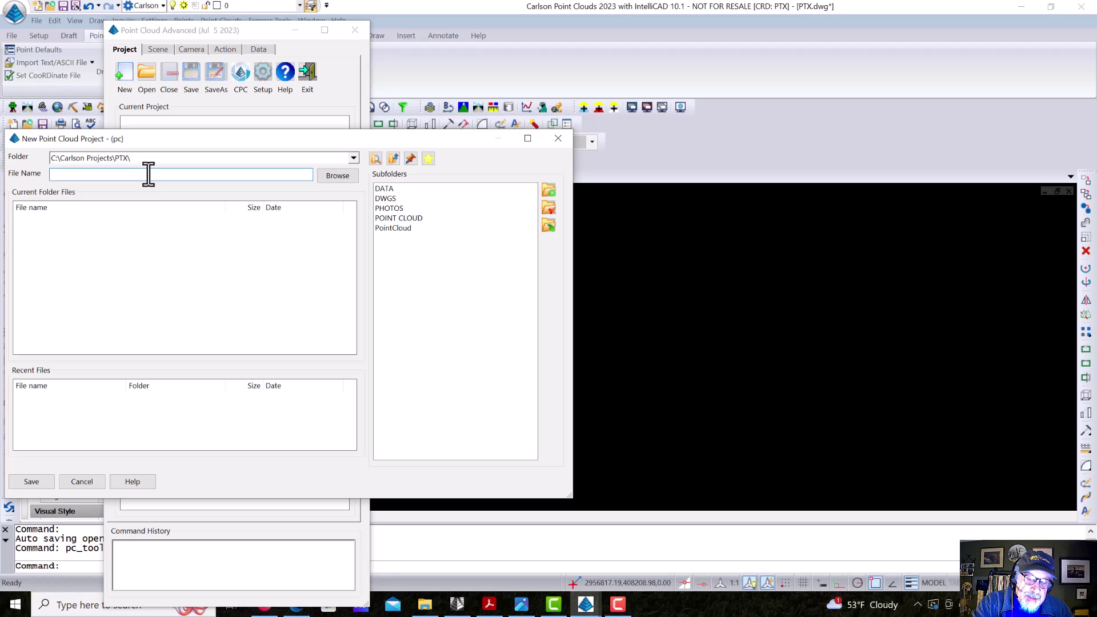
pyautogui.write('PTX')
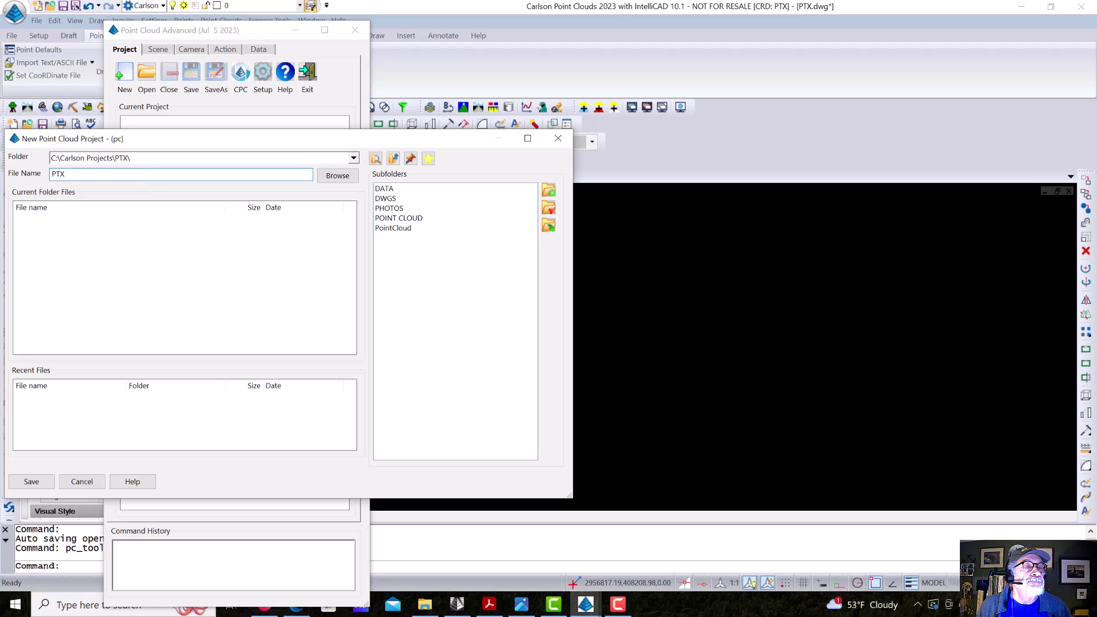
pyautogui.click(31, 482)
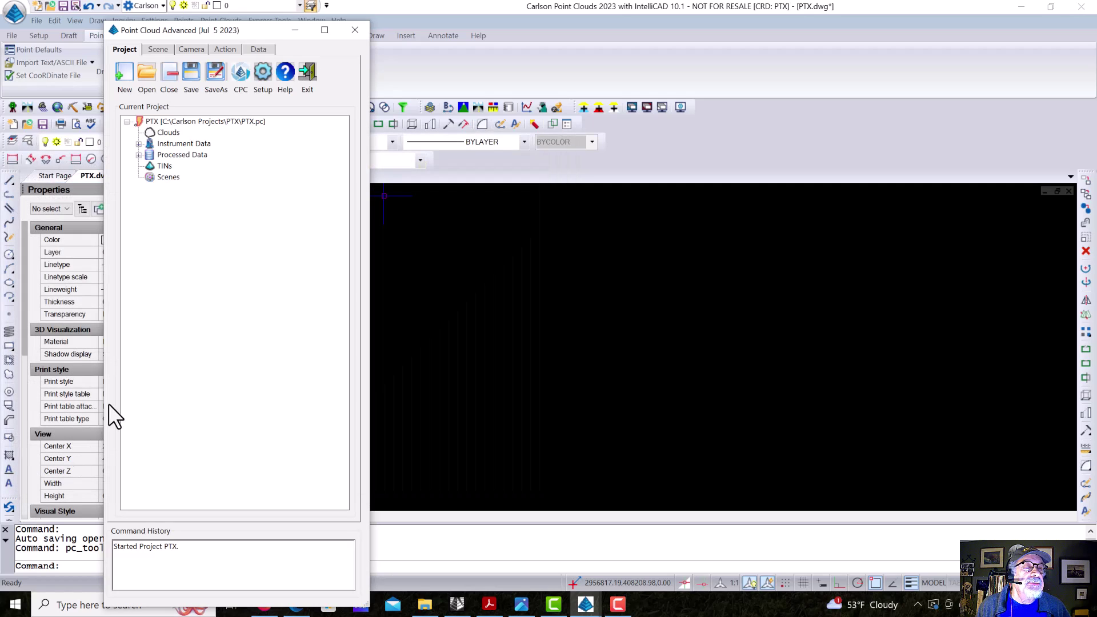
# Import all four .las files from the POINT CLOUD folder as LIDAR, keeping the existing projection
pyautogui.rightClick(164, 133)
pyautogui.moveTo(194, 139)
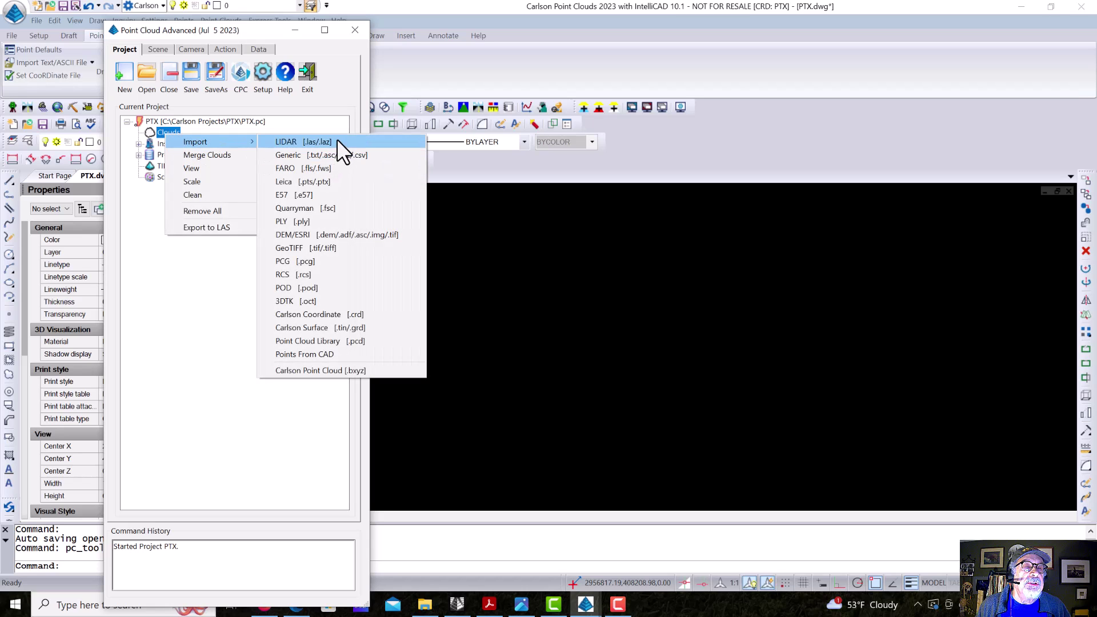
pyautogui.click(337, 142)
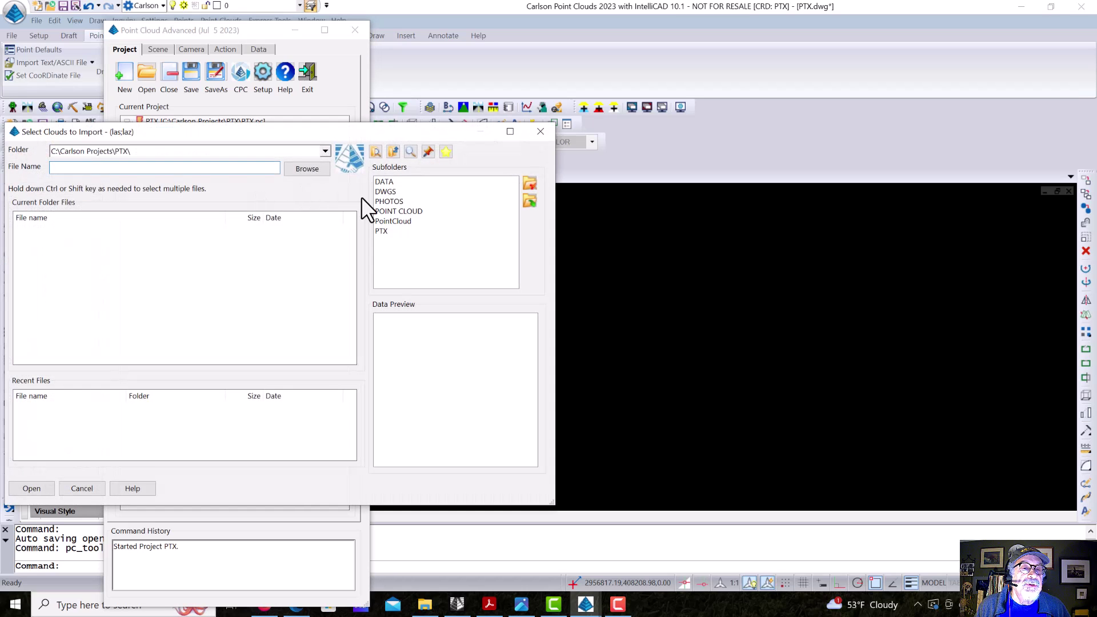
pyautogui.doubleClick(408, 211)
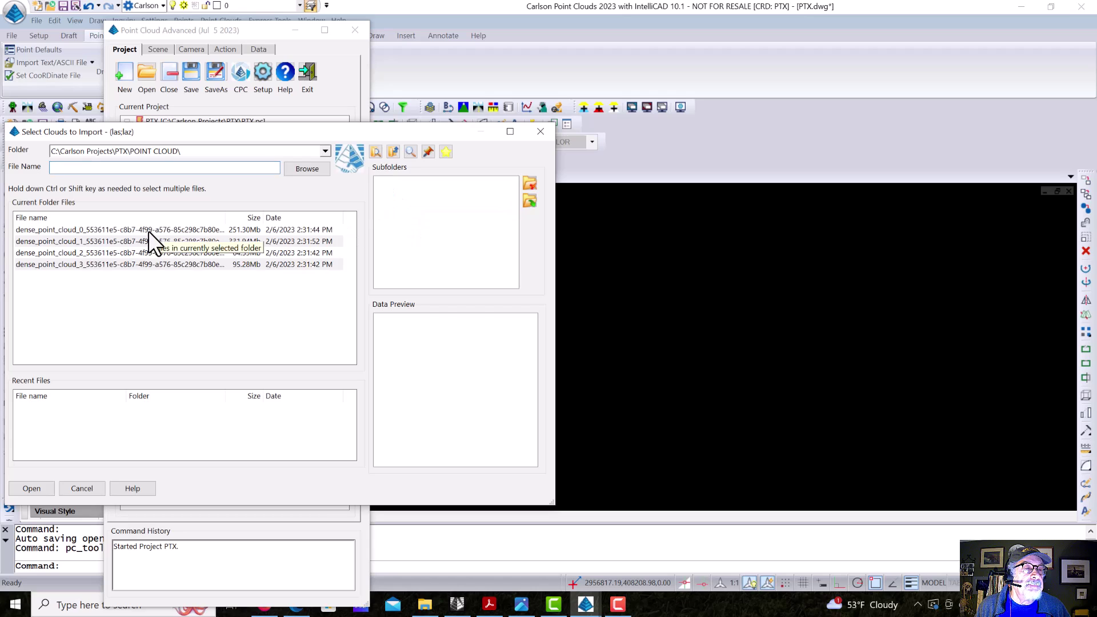
pyautogui.click(149, 231)
pyautogui.keyDown('shift'); pyautogui.click(150, 261); pyautogui.keyUp('shift')
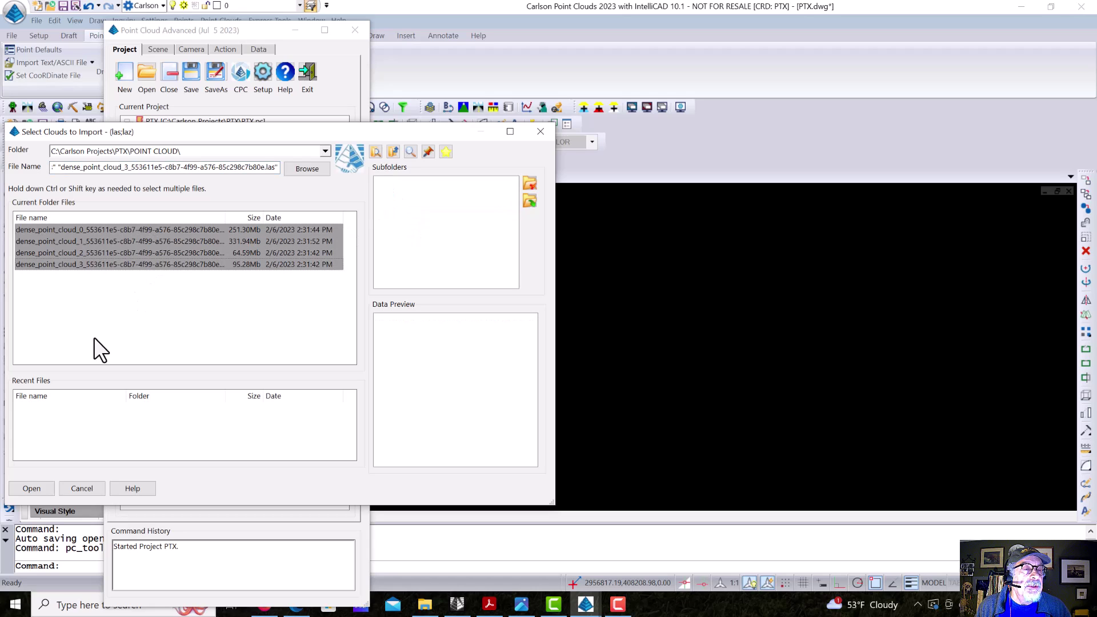
pyautogui.click(32, 488)
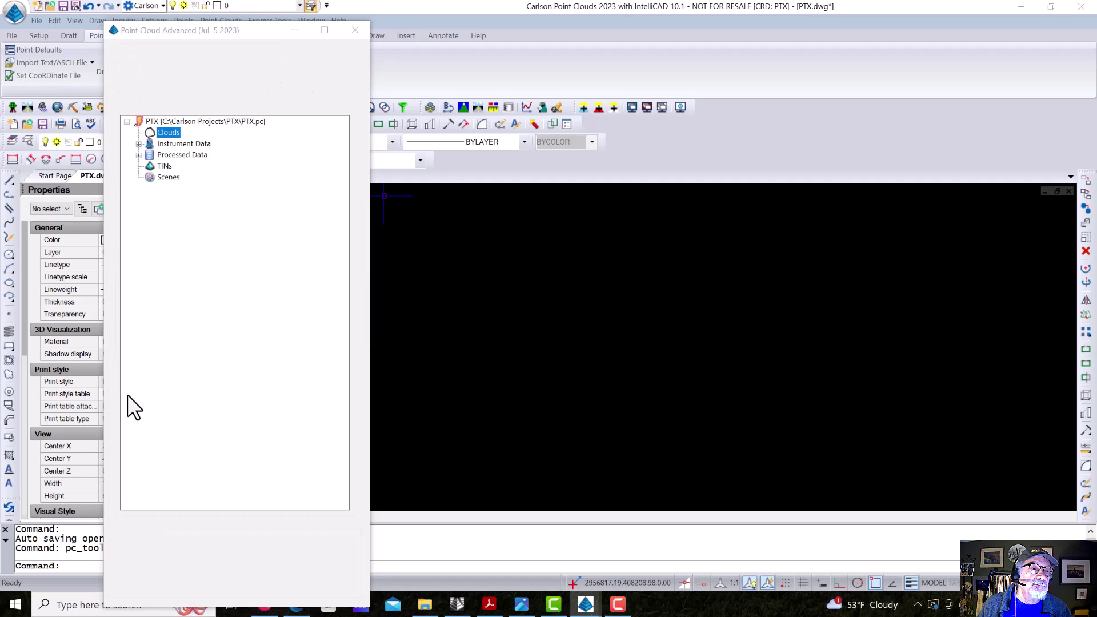
pyautogui.click(186, 351)
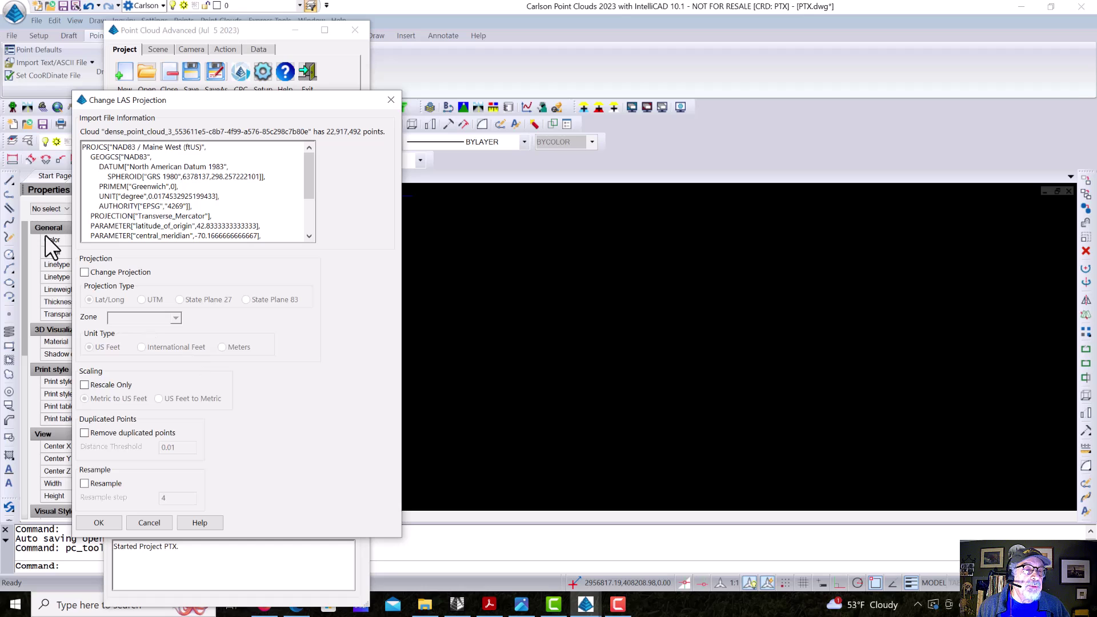
pyautogui.click(98, 523)
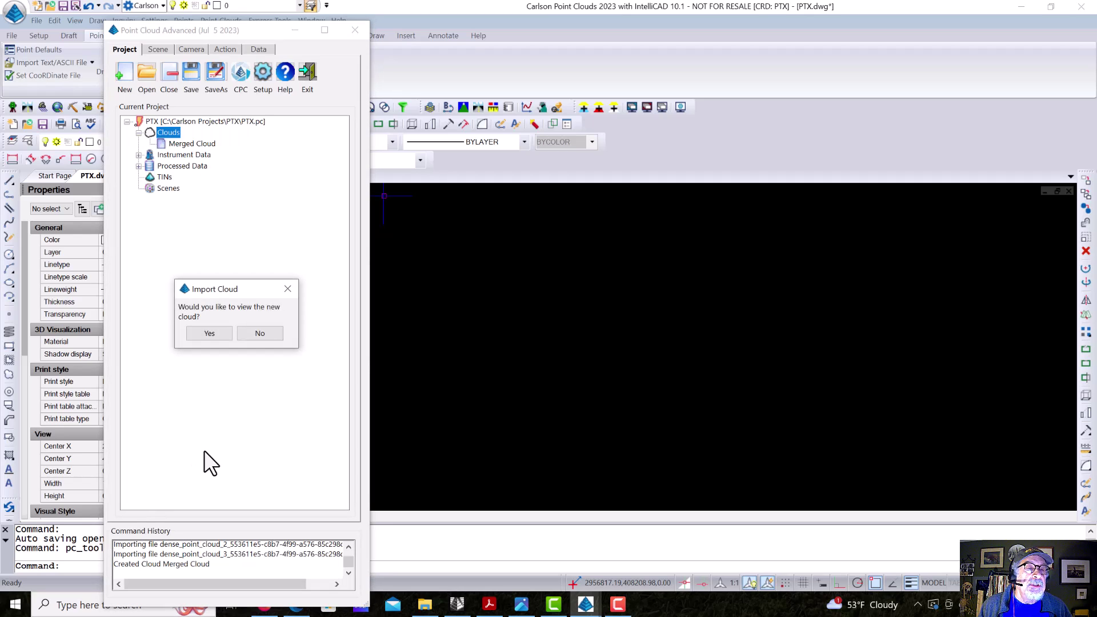
# View the Merged Cloud in a new default scene and open its properties showing 22,917,492 points
pyautogui.click(197, 337)
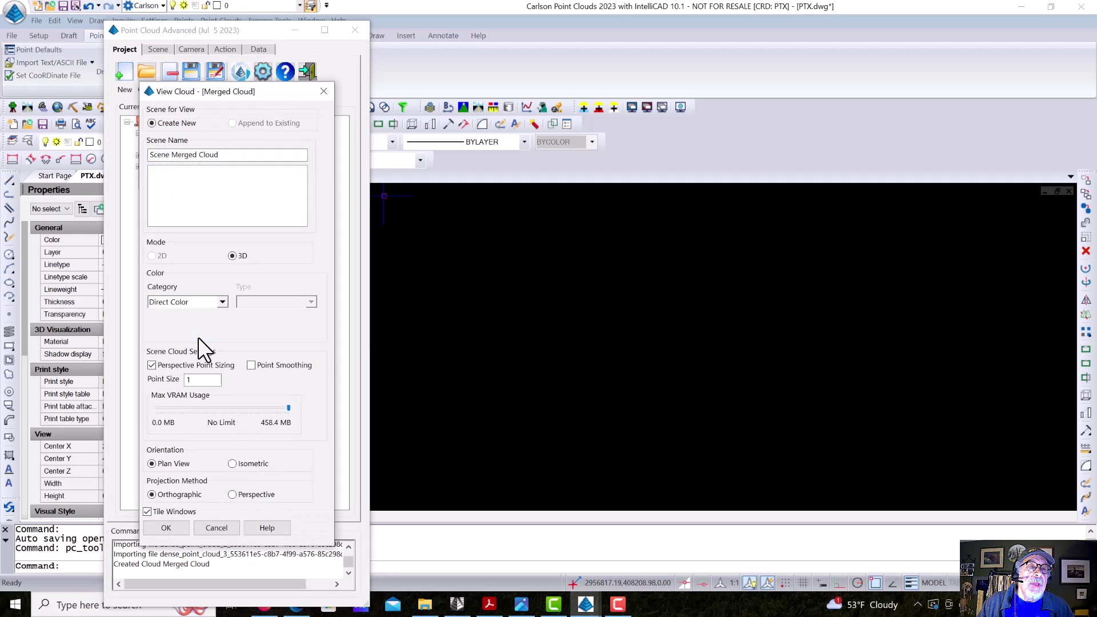
pyautogui.click(167, 528)
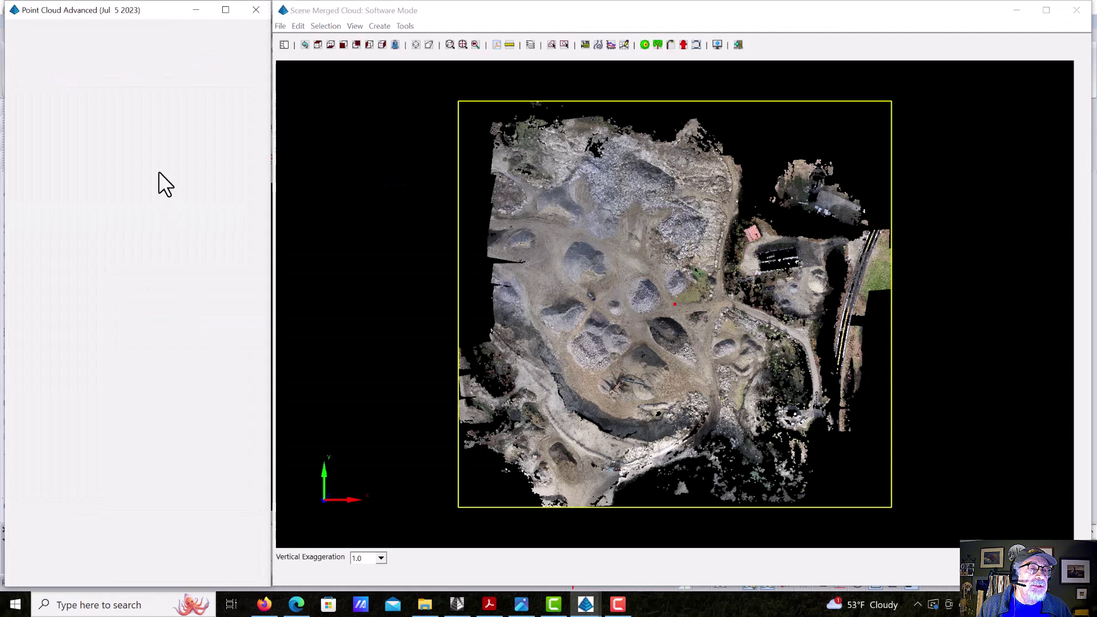
pyautogui.rightClick(97, 121)
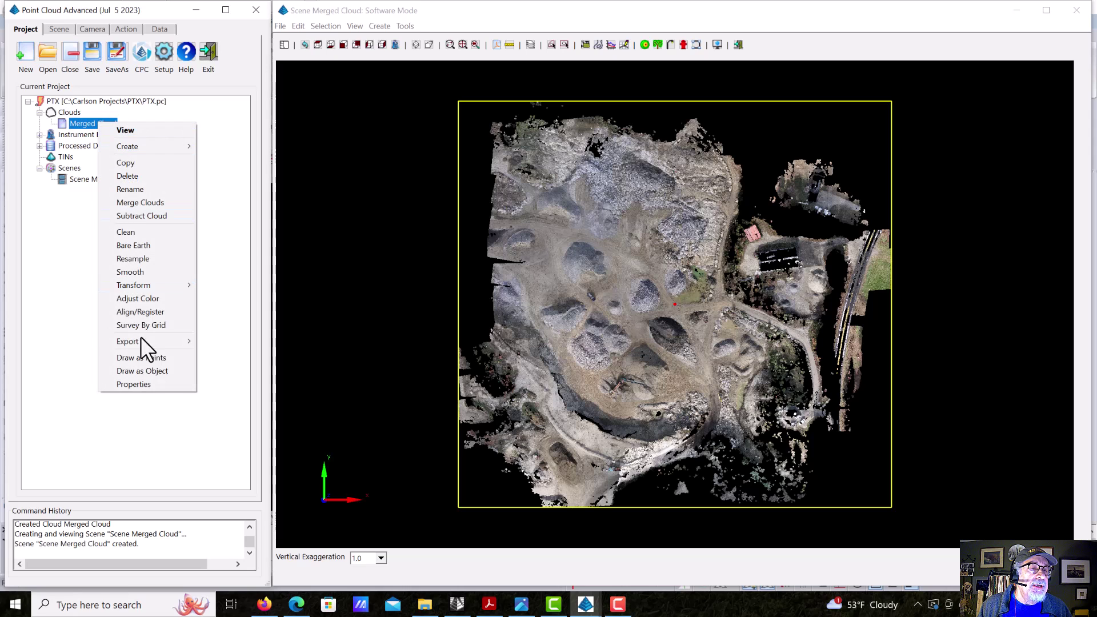
pyautogui.click(150, 381)
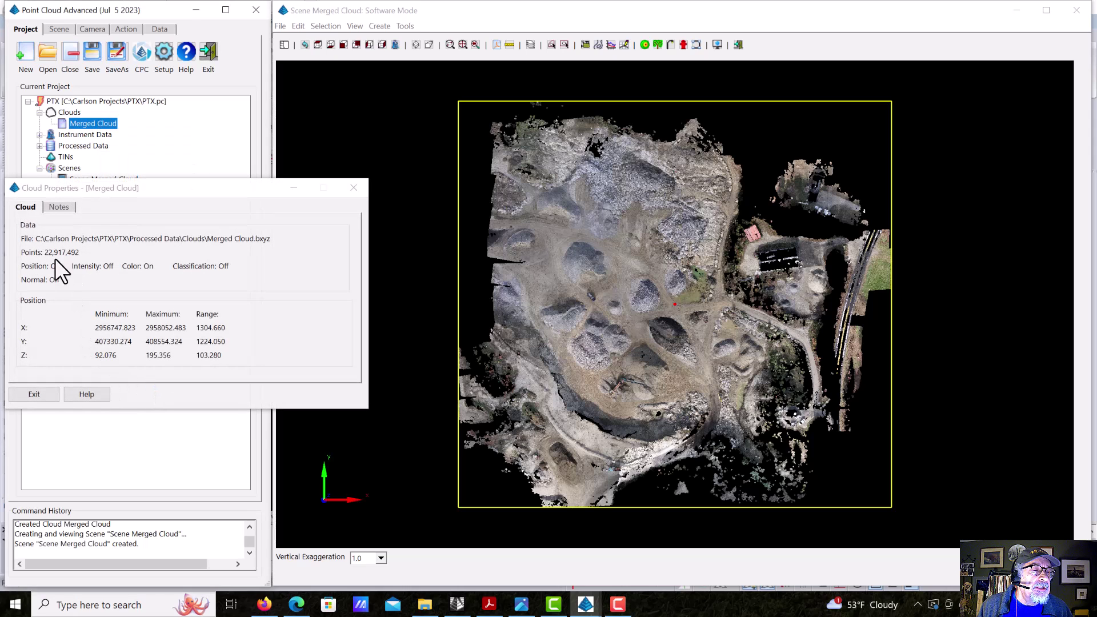
pyautogui.click(353, 188)
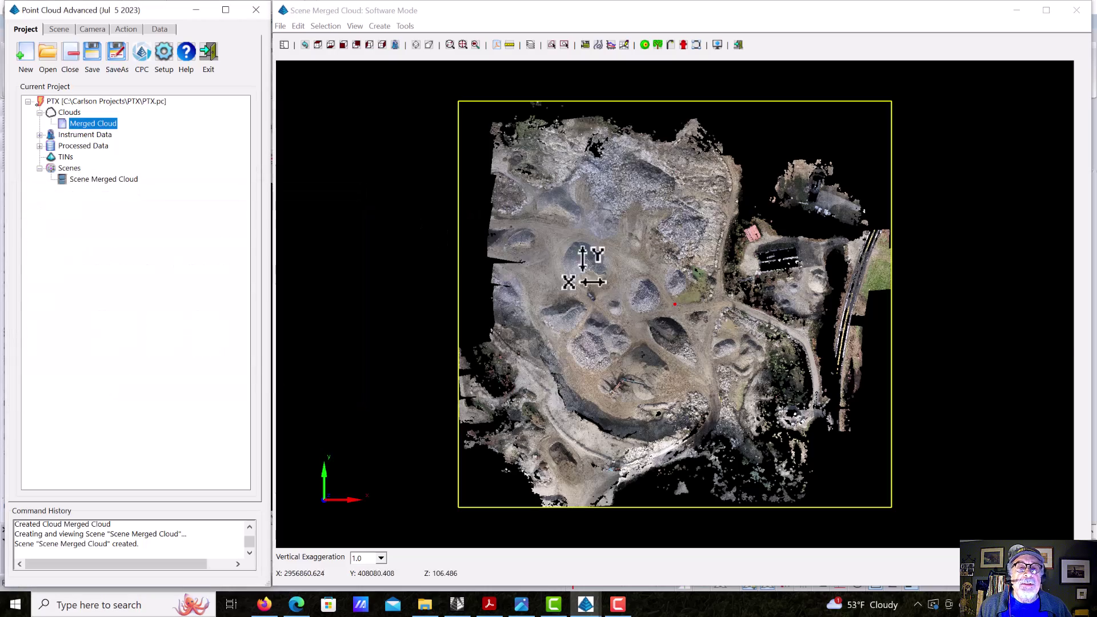
pyautogui.scroll(5, 631, 300)
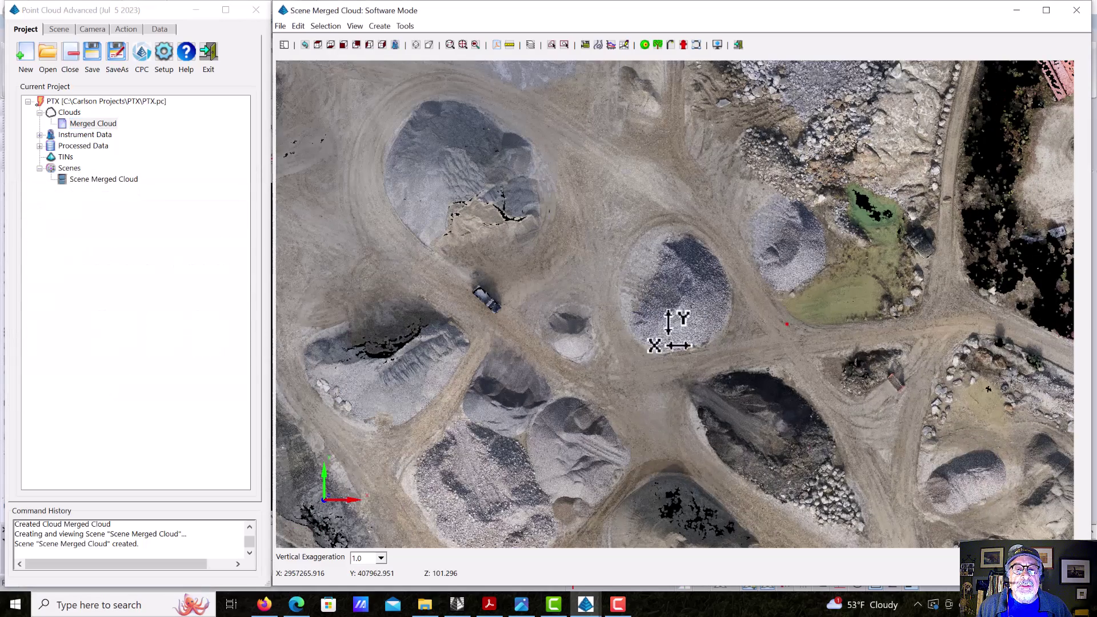
pyautogui.scroll(-2, 676, 304)
pyautogui.moveTo(673, 303); pyautogui.dragTo(681, 259)
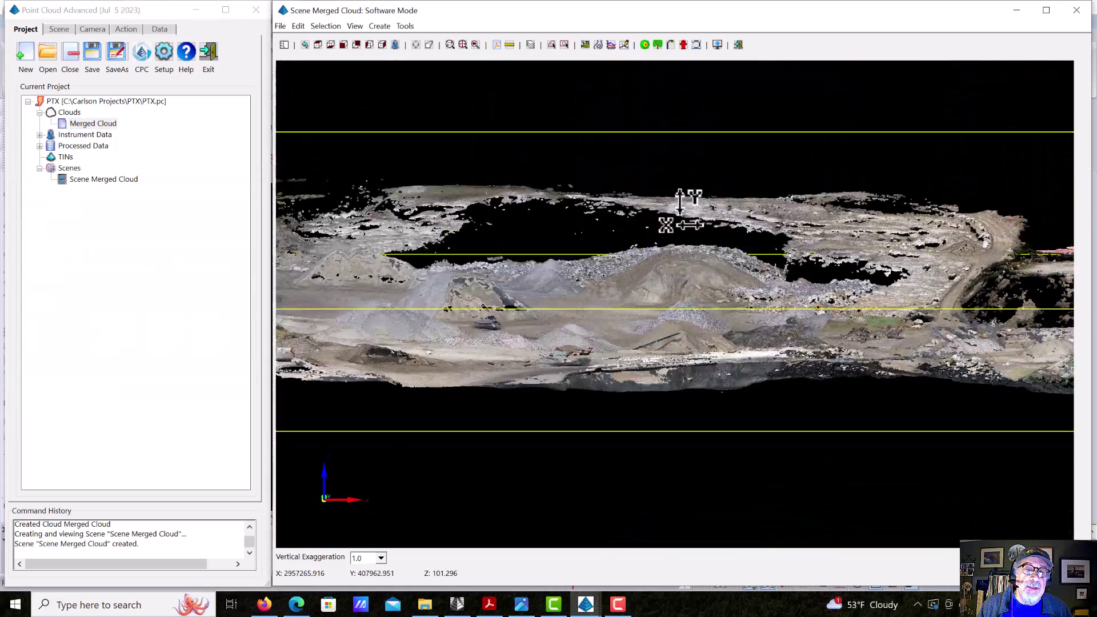
pyautogui.moveTo(680, 212); pyautogui.dragTo(595, 306)
pyautogui.moveTo(451, 429); pyautogui.dragTo(734, 467)
pyautogui.scroll(6, 700, 323)
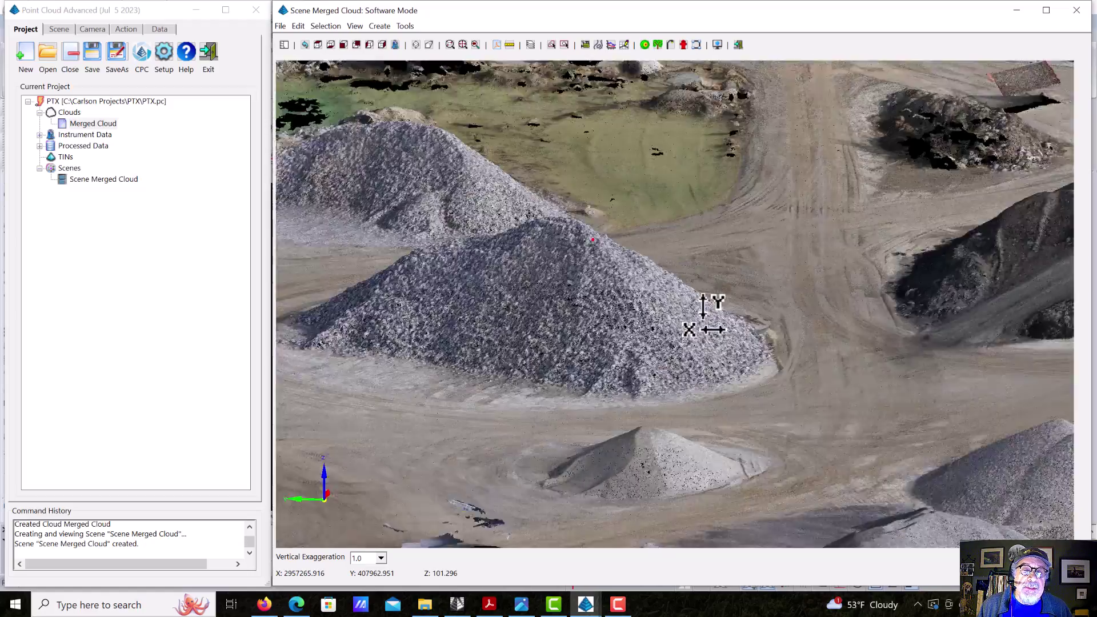
pyautogui.scroll(-8, 703, 320)
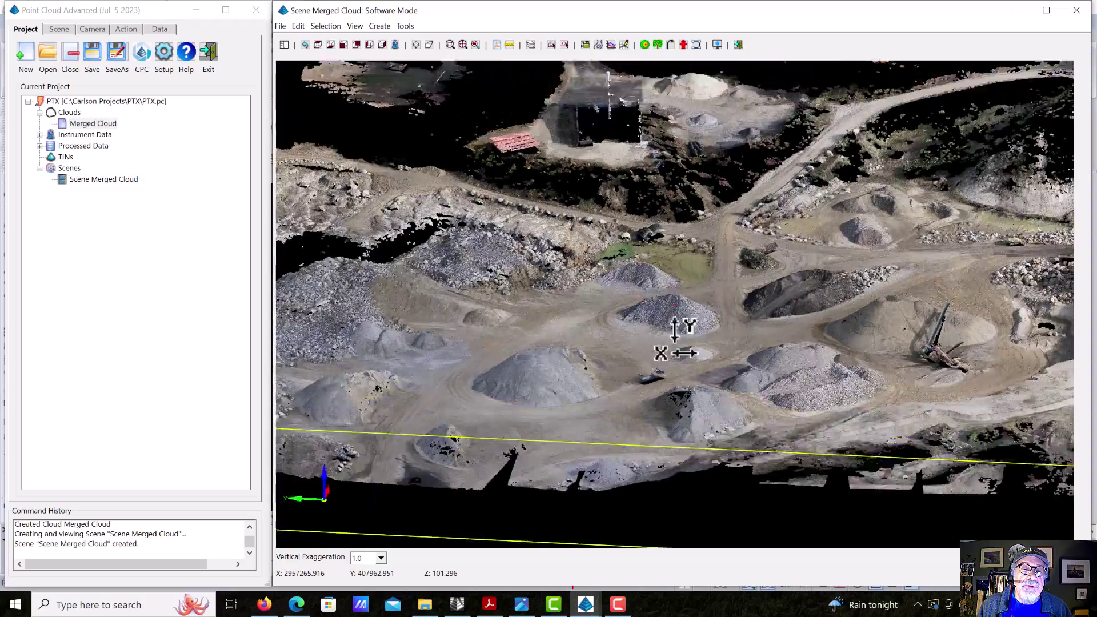
pyautogui.moveTo(675, 338); pyautogui.dragTo(656, 350)
pyautogui.moveTo(788, 483); pyautogui.dragTo(673, 336)
pyautogui.scroll(-2, 657, 377)
pyautogui.scroll(4, 650, 309)
pyautogui.scroll(-2, 645, 306)
pyautogui.scroll(-2, 646, 309)
pyautogui.moveTo(666, 306); pyautogui.dragTo(587, 312, button='middle')
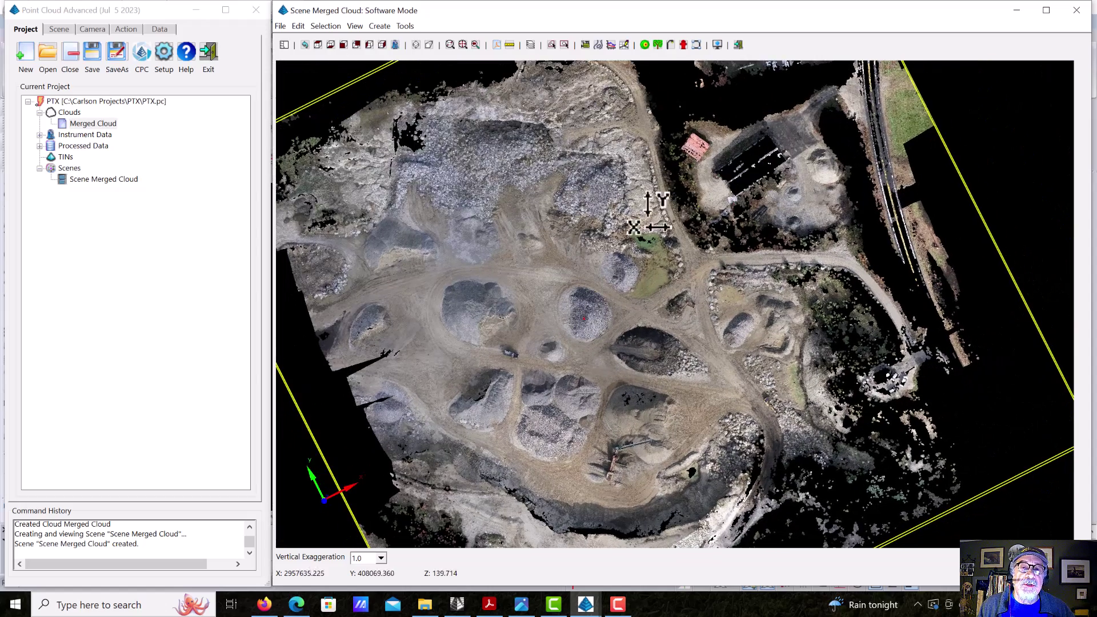
pyautogui.click(304, 45)
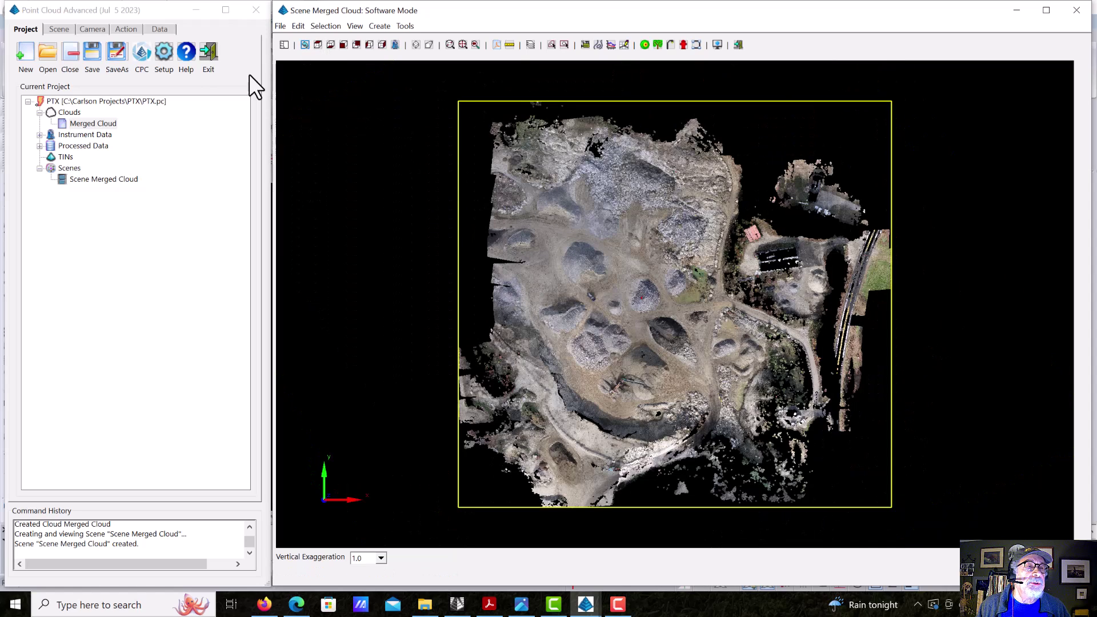
# Draw a four-vertex polyline, 1023.037 long, across the quarry cloud and end the action
pyautogui.click(123, 29)
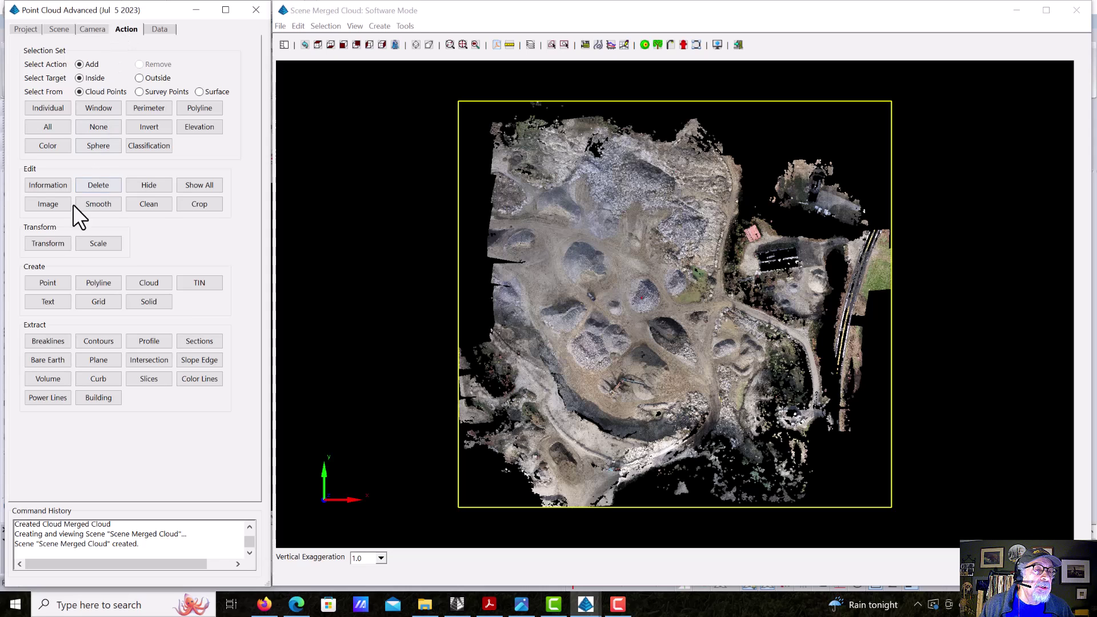
pyautogui.click(105, 284)
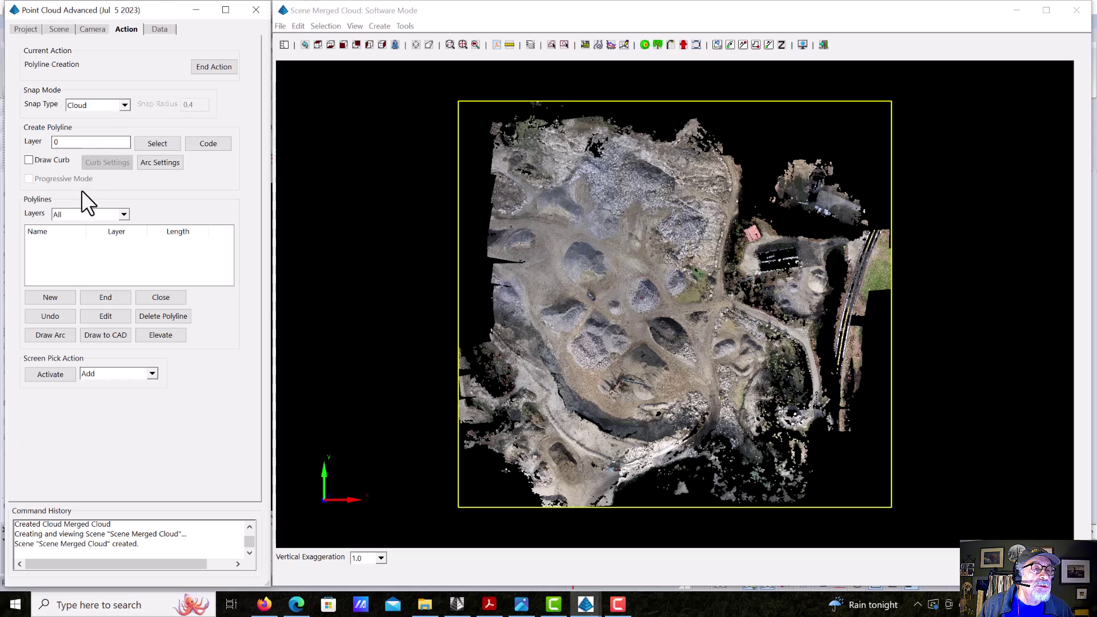
pyautogui.click(541, 227)
pyautogui.click(541, 228)
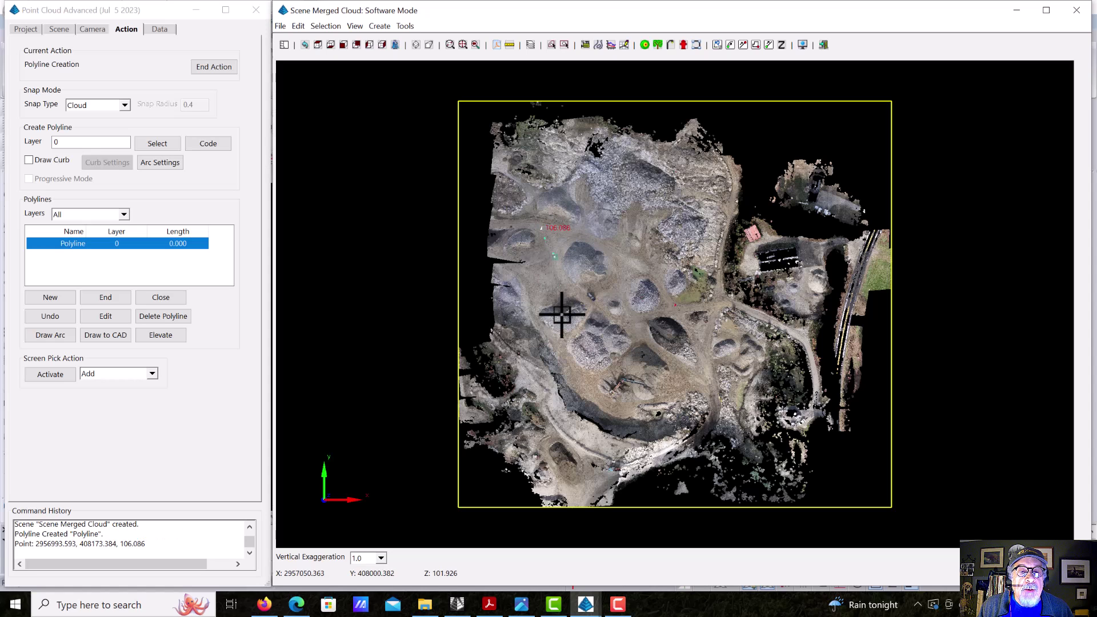
pyautogui.click(558, 344)
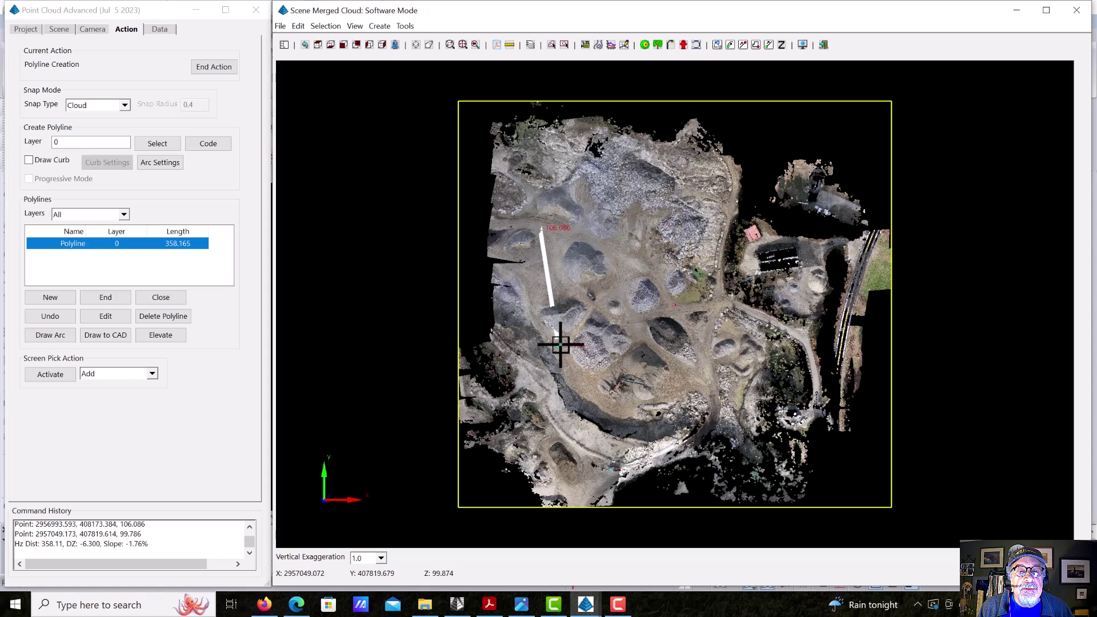
pyautogui.click(629, 408)
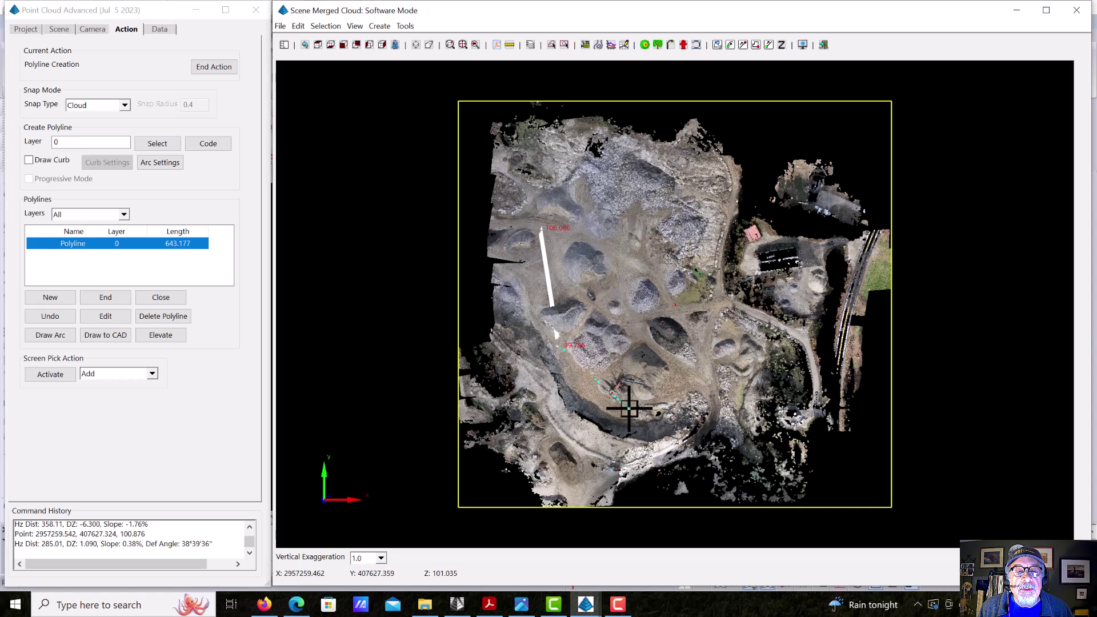
pyautogui.click(739, 351)
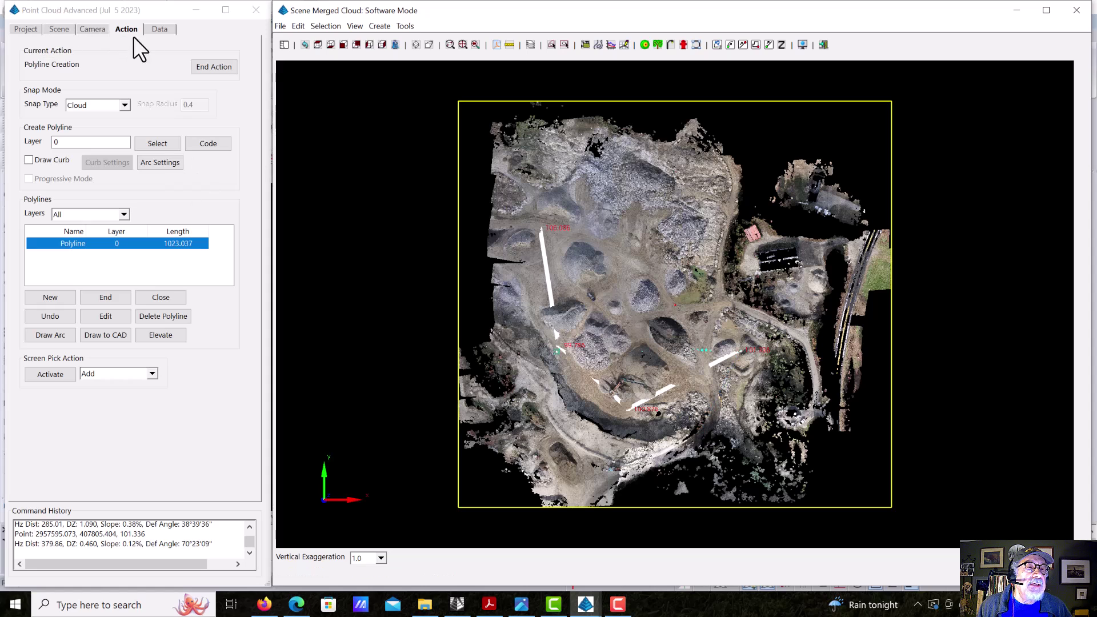
pyautogui.click(200, 61)
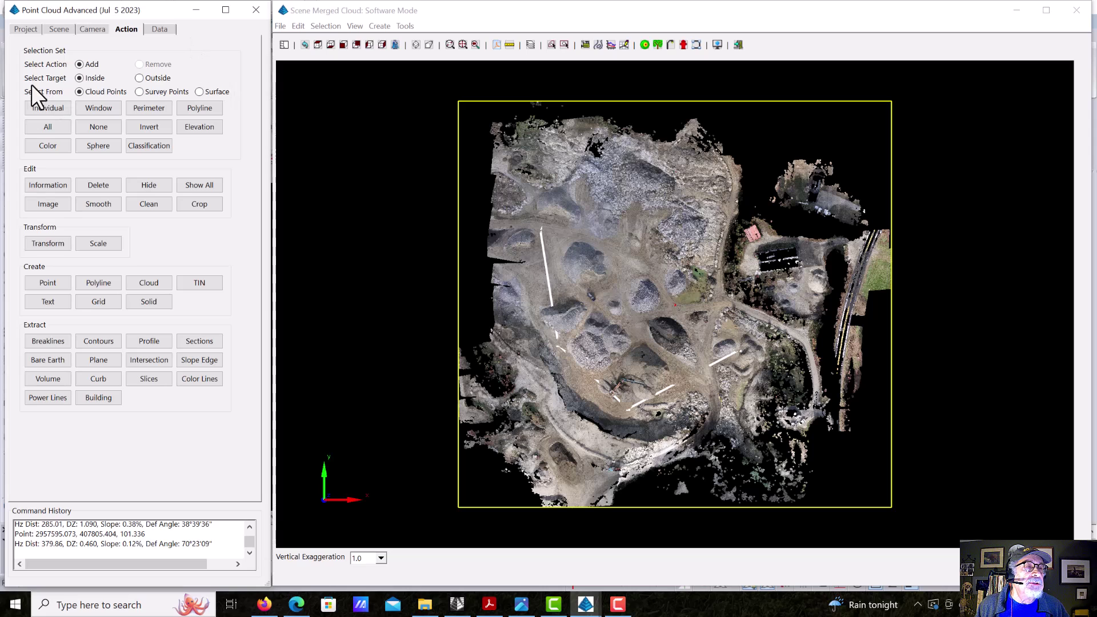
# Draw the project's Polyline item into the CAD drawing and confirm
pyautogui.click(27, 29)
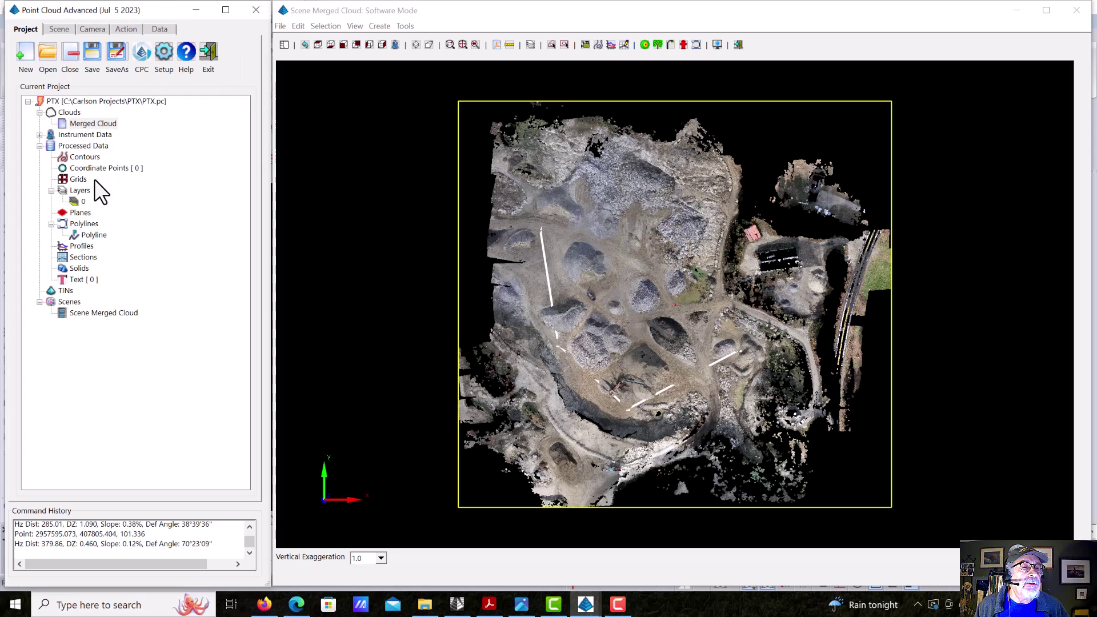
pyautogui.click(98, 236)
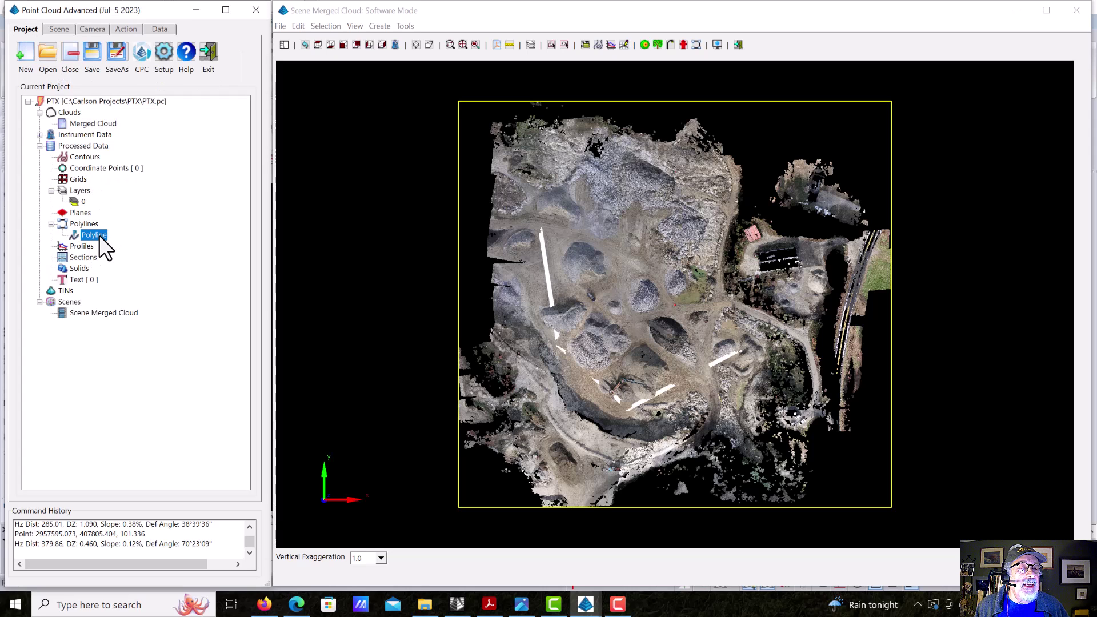
pyautogui.rightClick(100, 237)
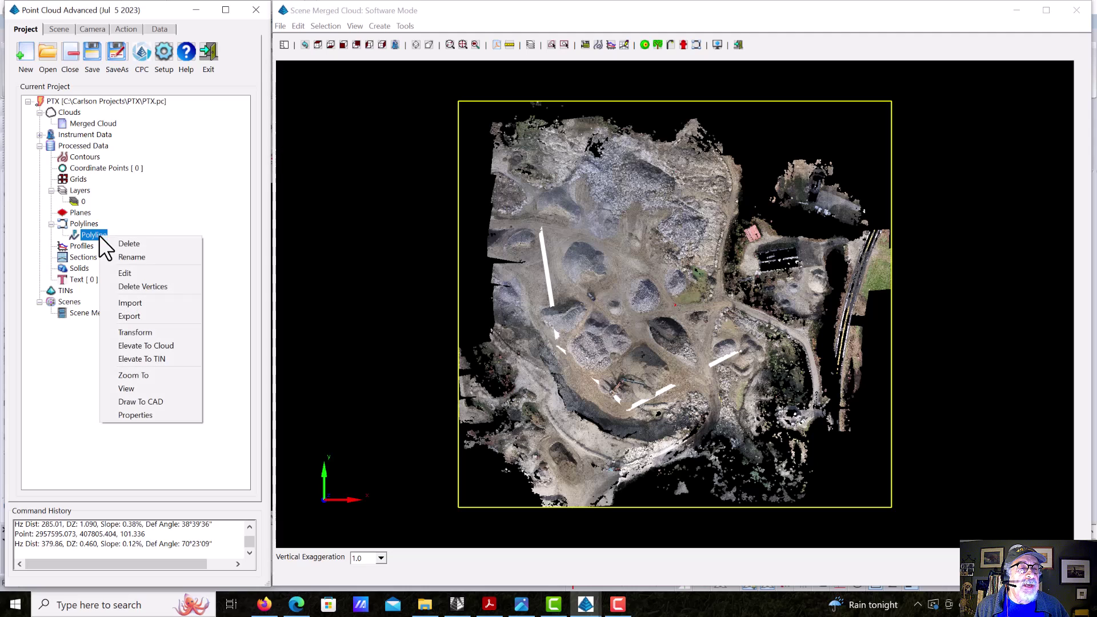
pyautogui.click(169, 400)
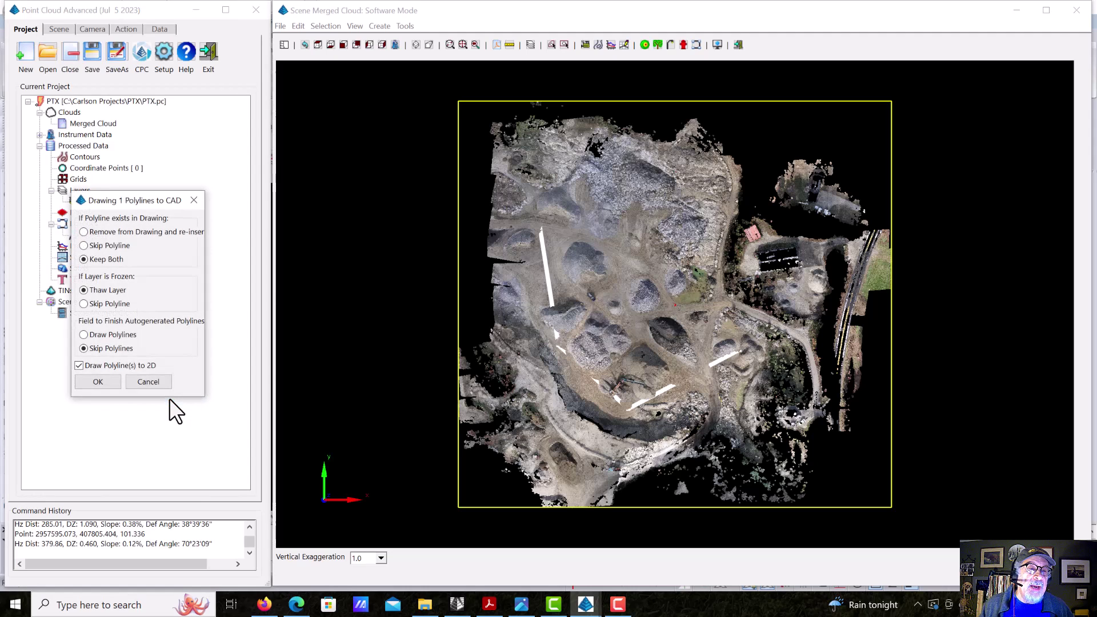
pyautogui.click(99, 383)
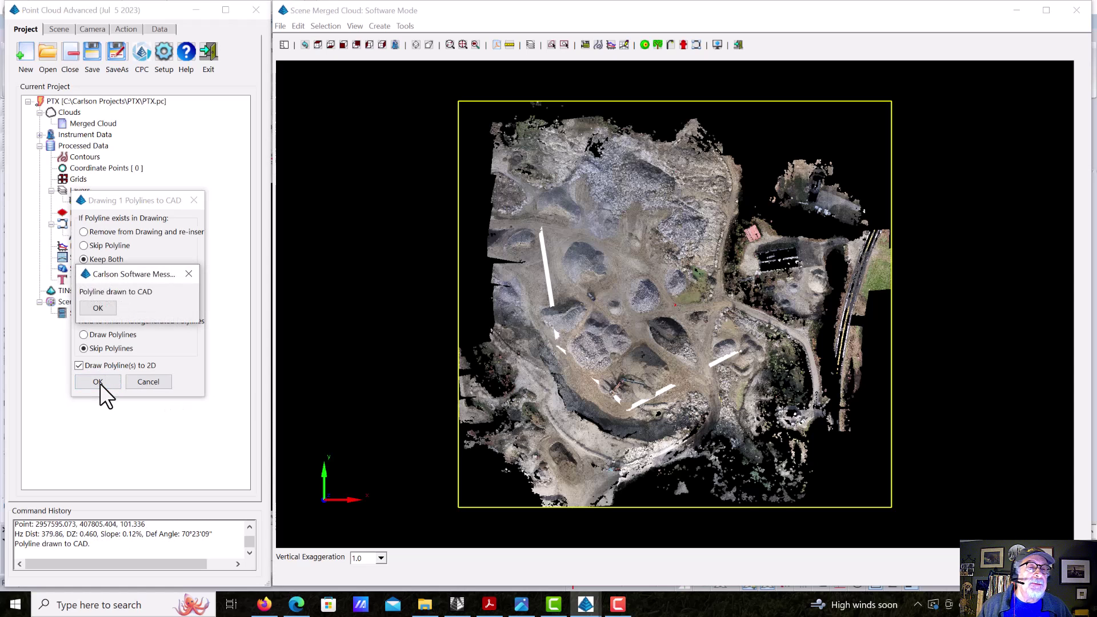
pyautogui.click(98, 308)
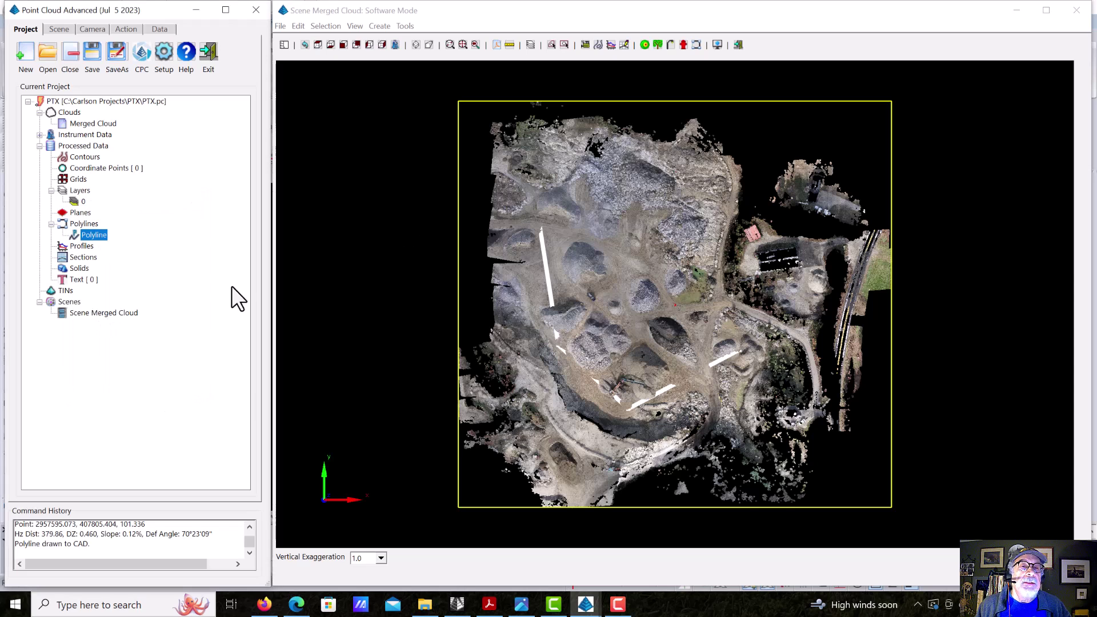
# Minimize the cloud scene and exit the point cloud panel to reveal PTX.dwg
pyautogui.click(1015, 6)
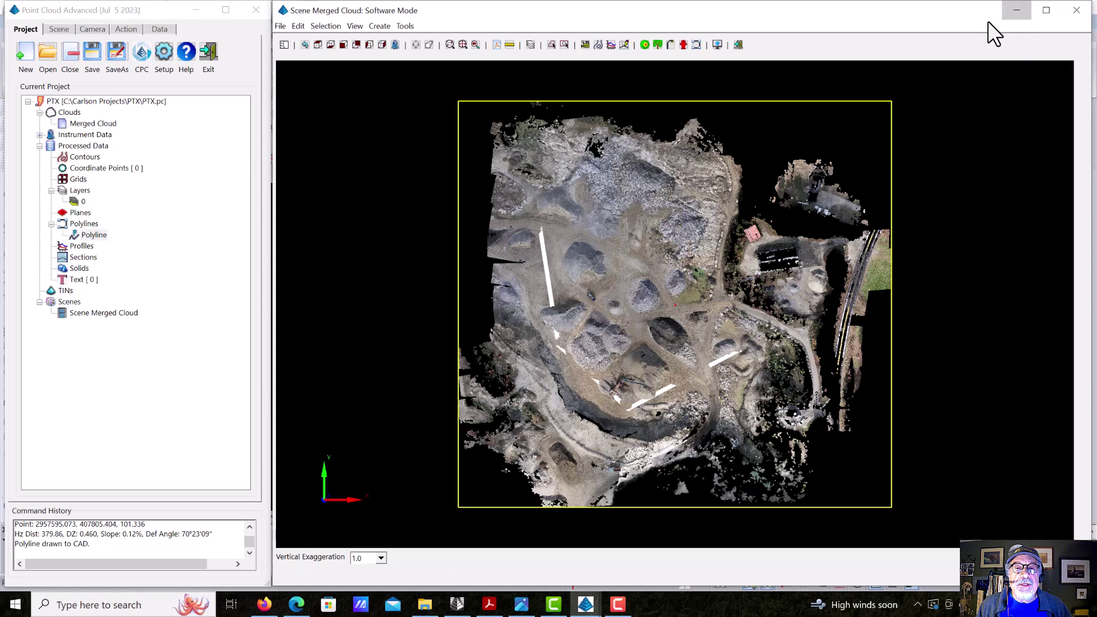
pyautogui.click(1016, 11)
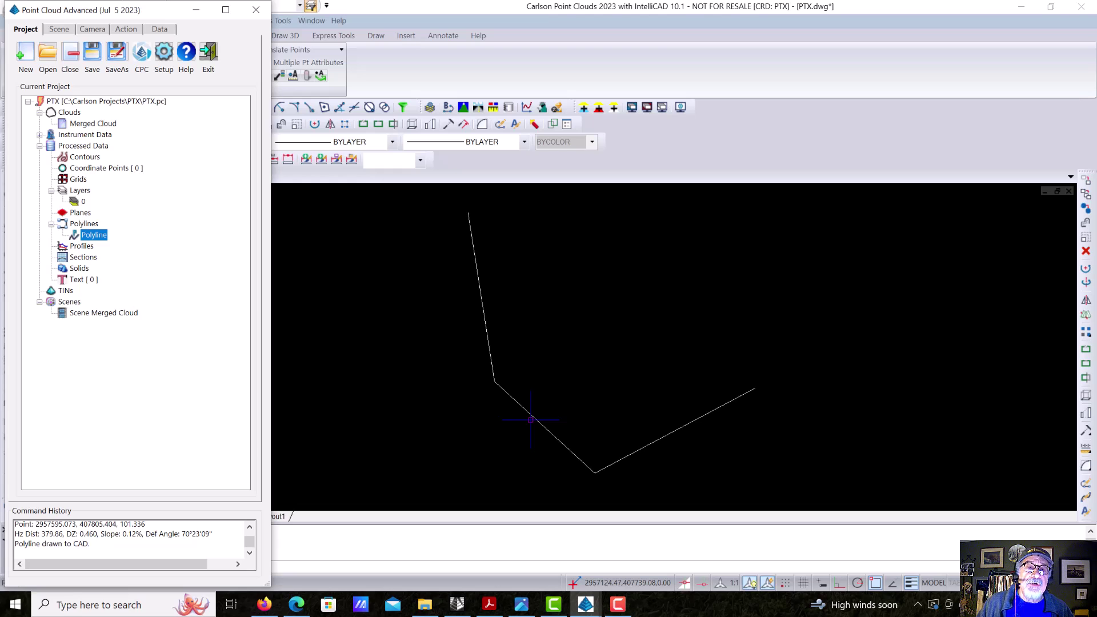
pyautogui.click(208, 51)
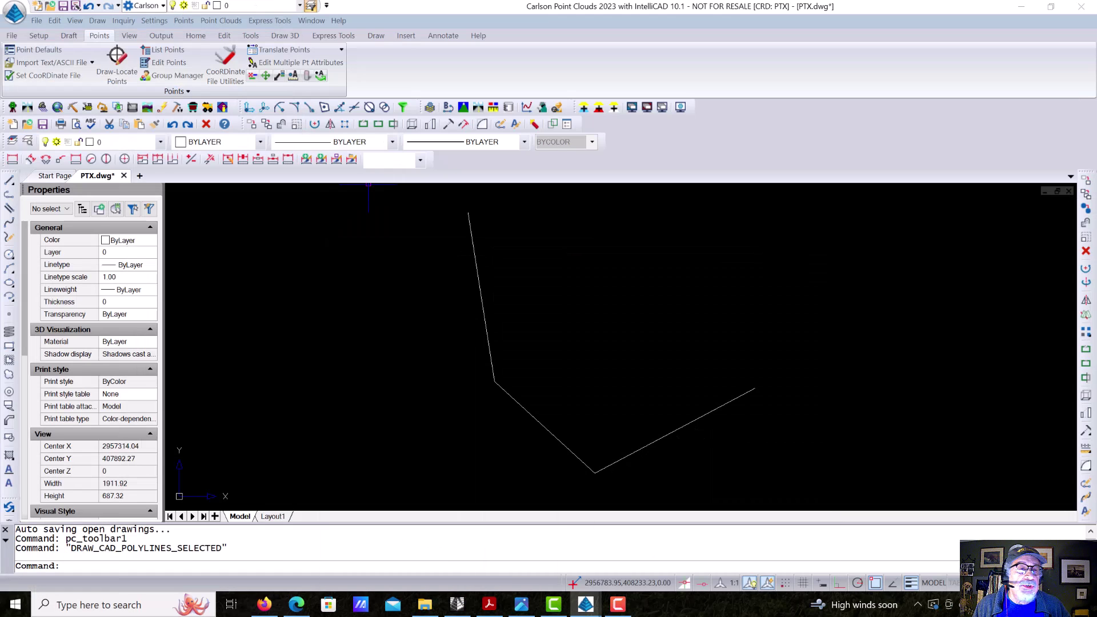
# Fillet every polyline corner with radius 100 using the Polyline option, then cancel the repeat
pyautogui.click(479, 275)
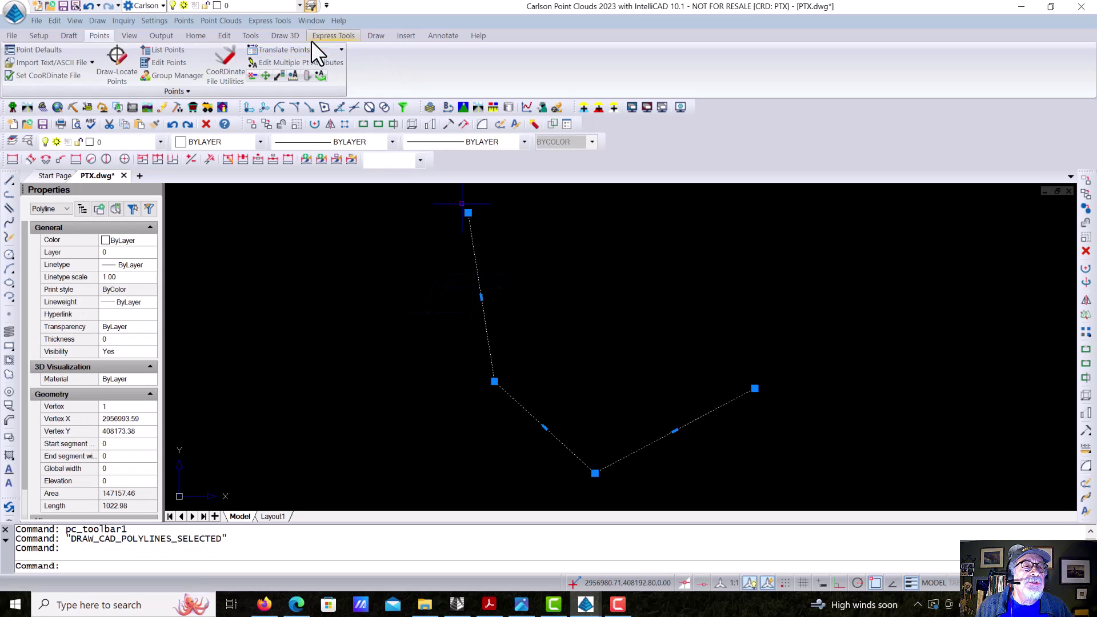
pyautogui.write('F')
pyautogui.press('Return')
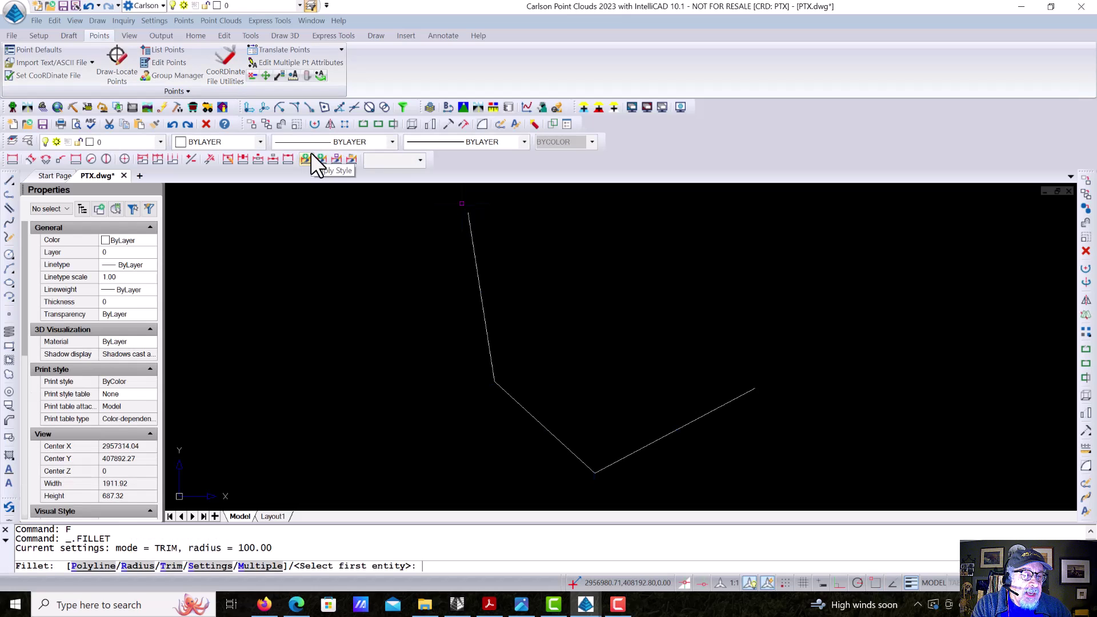
pyautogui.write('R')
pyautogui.press('Return')
pyautogui.write('100')
pyautogui.press('Return')
pyautogui.write('P')
pyautogui.press('Return')
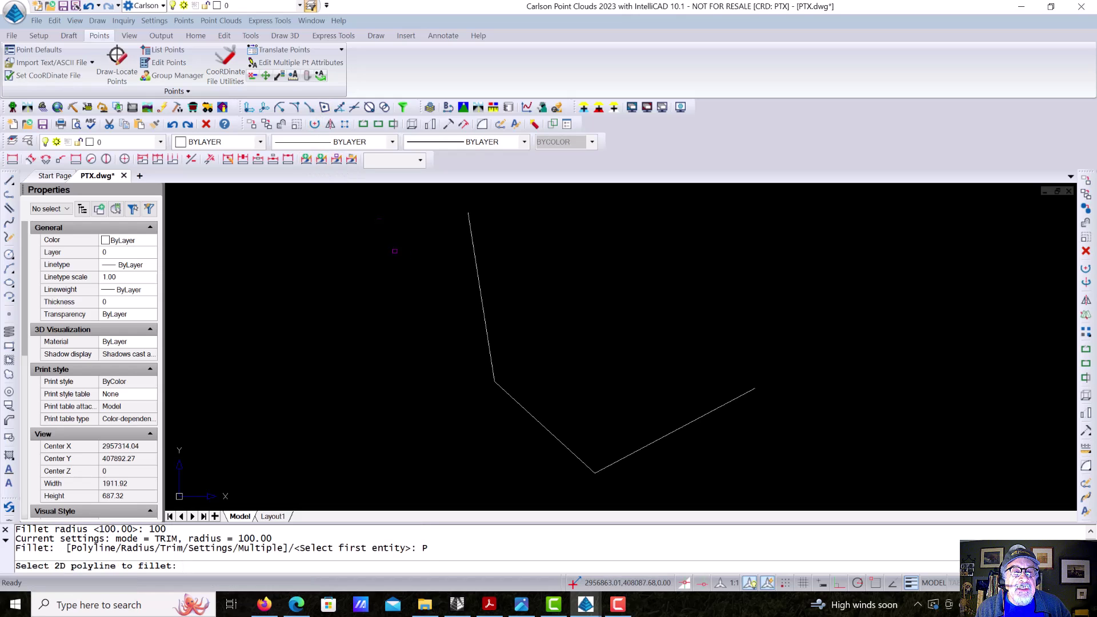
pyautogui.click(471, 229)
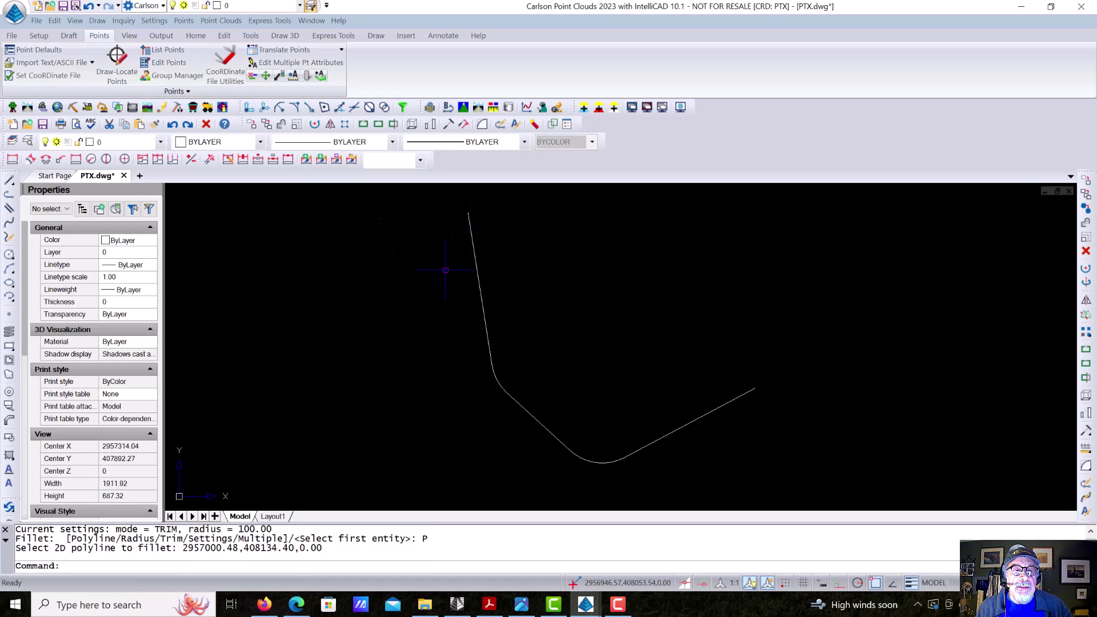
pyautogui.press('Return')
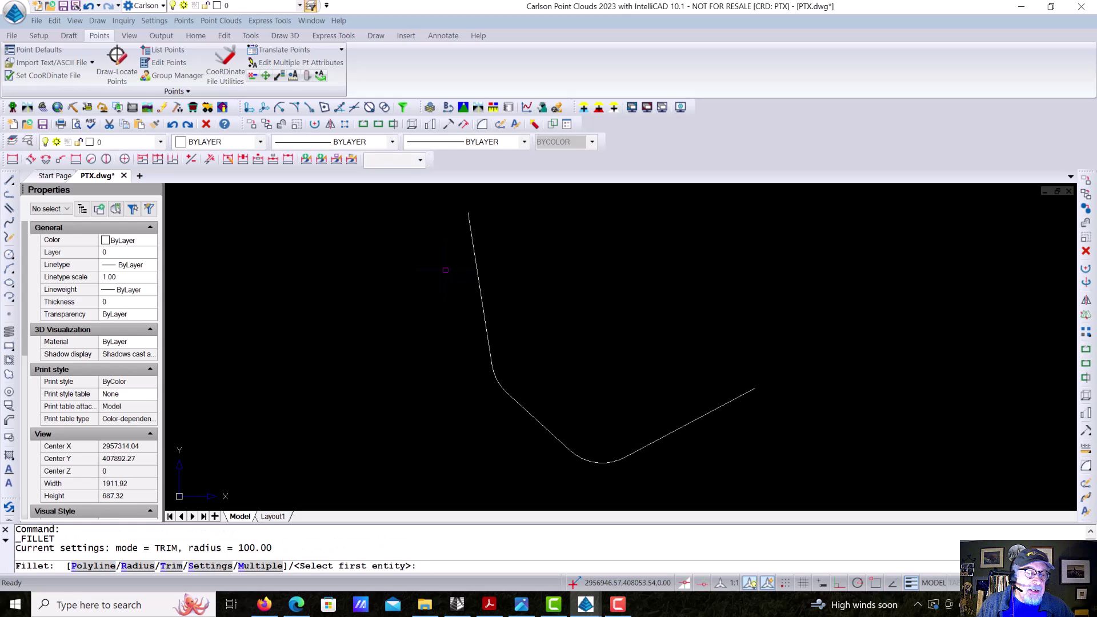
pyautogui.press('Escape')
pyautogui.press('Escape')
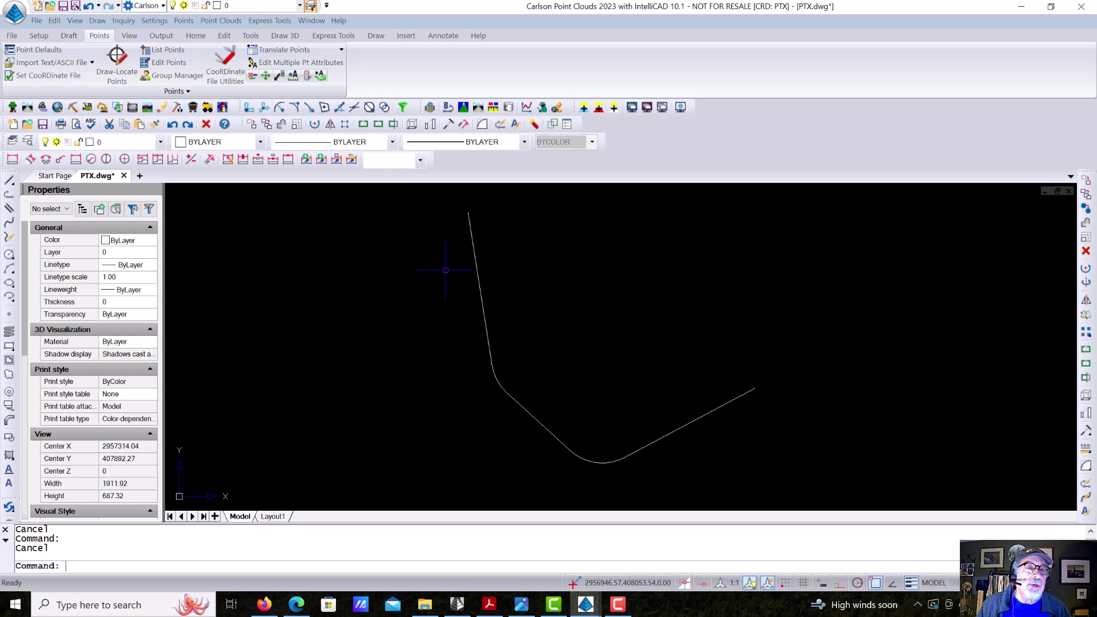
# Save the drawing, then convert the filleted polyline to centerline ACCESS-OPT1.cl from station 0+00, replacing the file
pyautogui.click(64, 5)
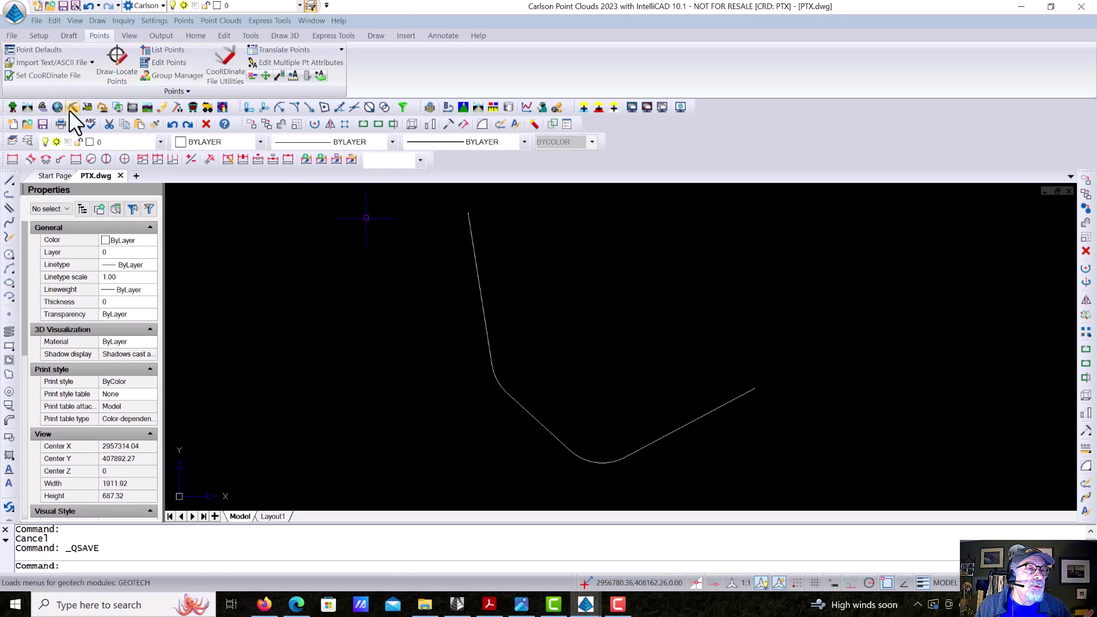
pyautogui.click(27, 108)
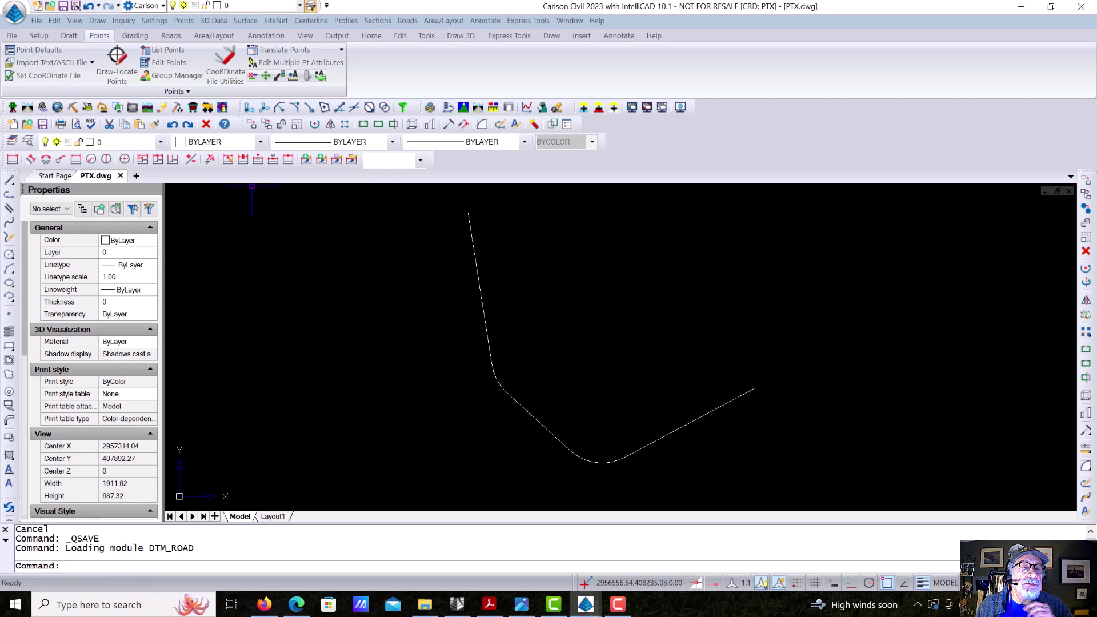
pyautogui.click(306, 25)
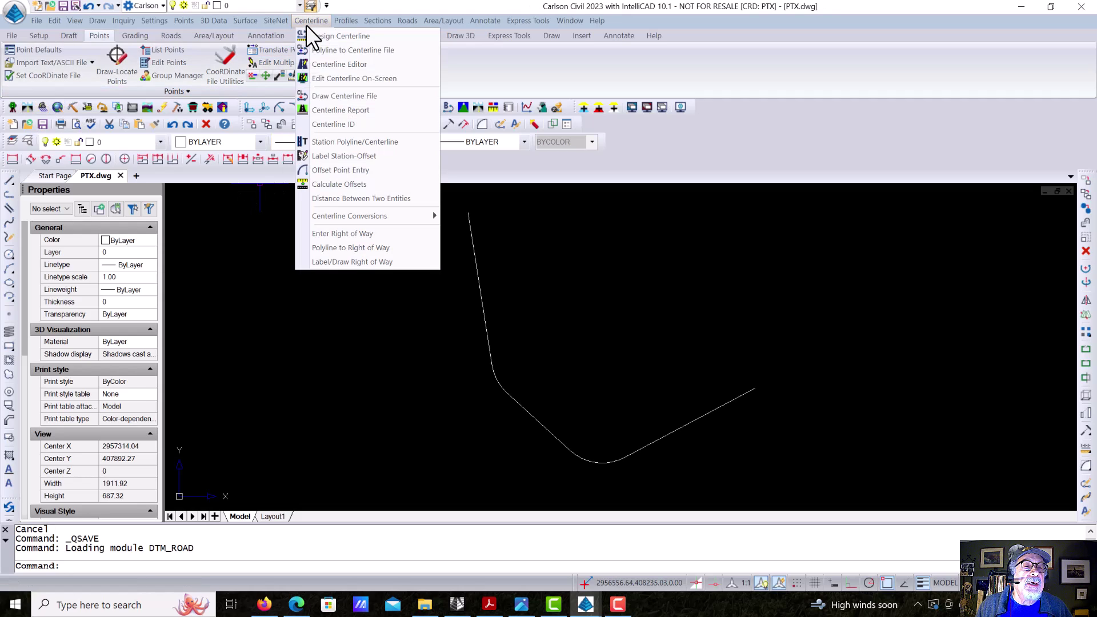
pyautogui.click(340, 50)
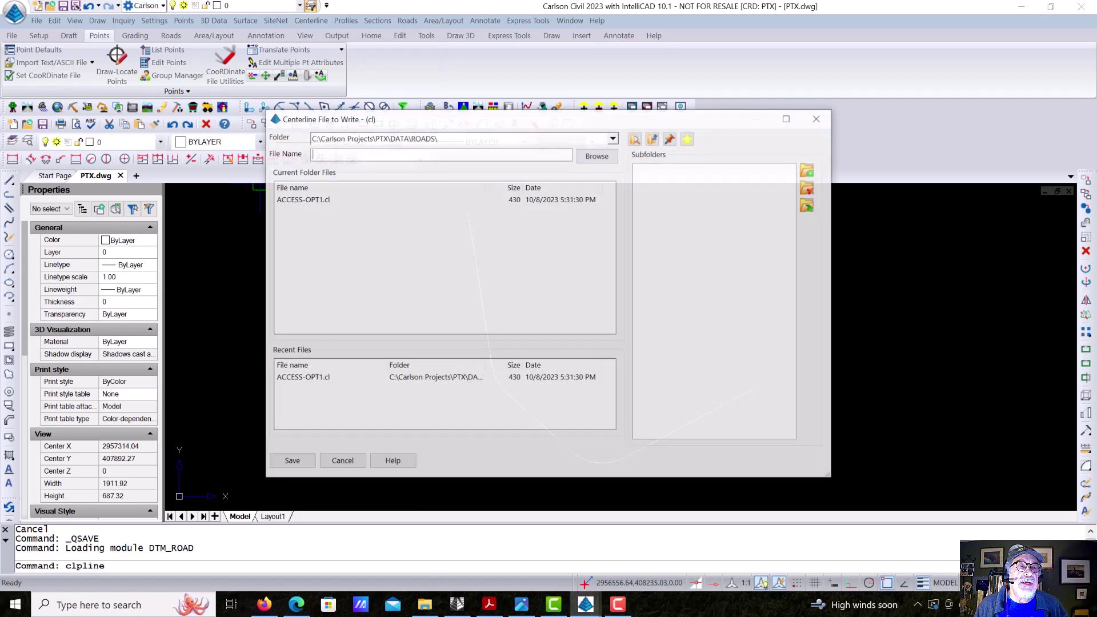
pyautogui.click(303, 199)
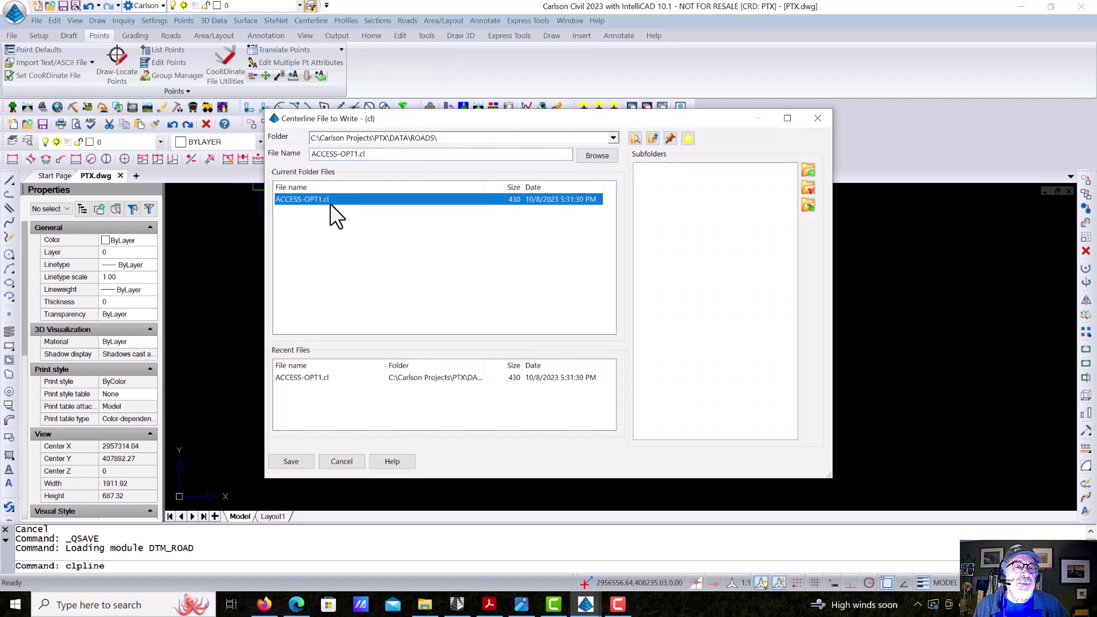
pyautogui.click(303, 462)
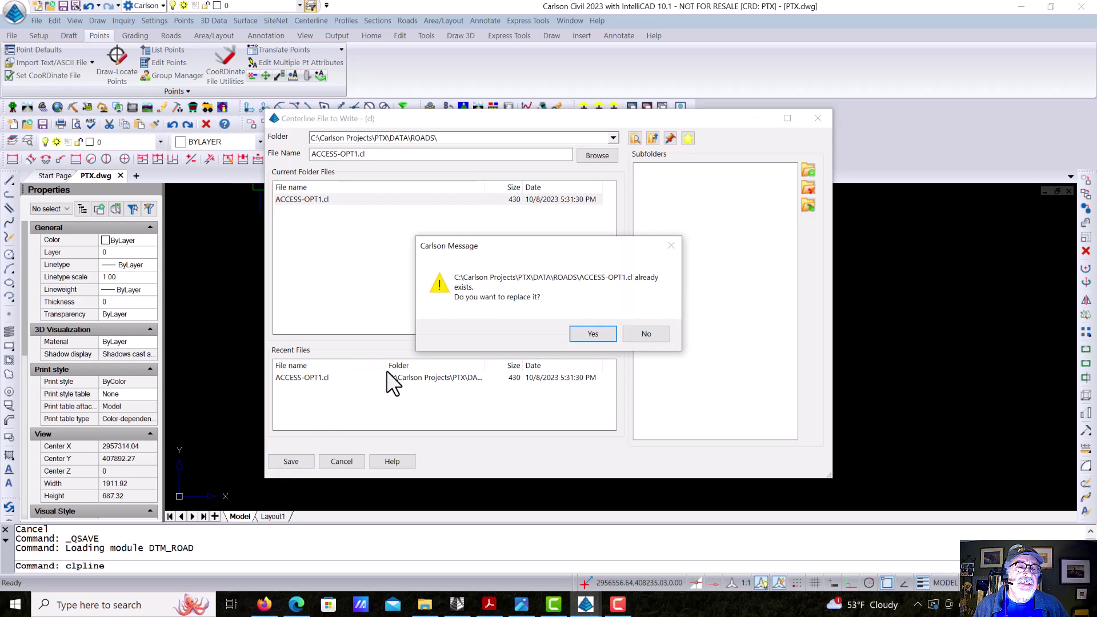
pyautogui.click(579, 330)
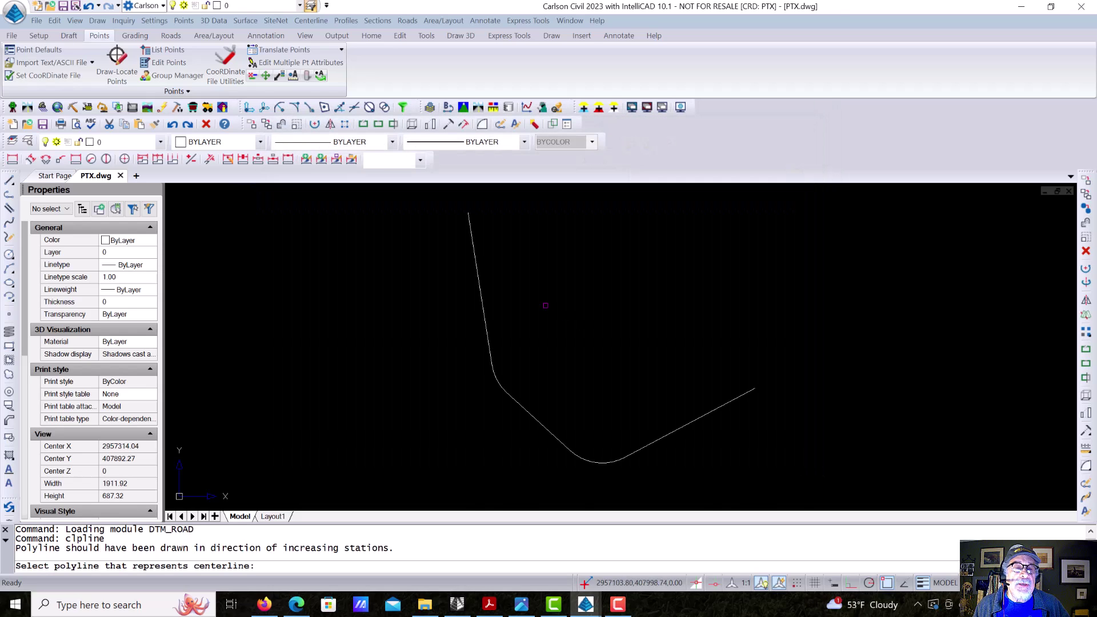
pyautogui.click(475, 247)
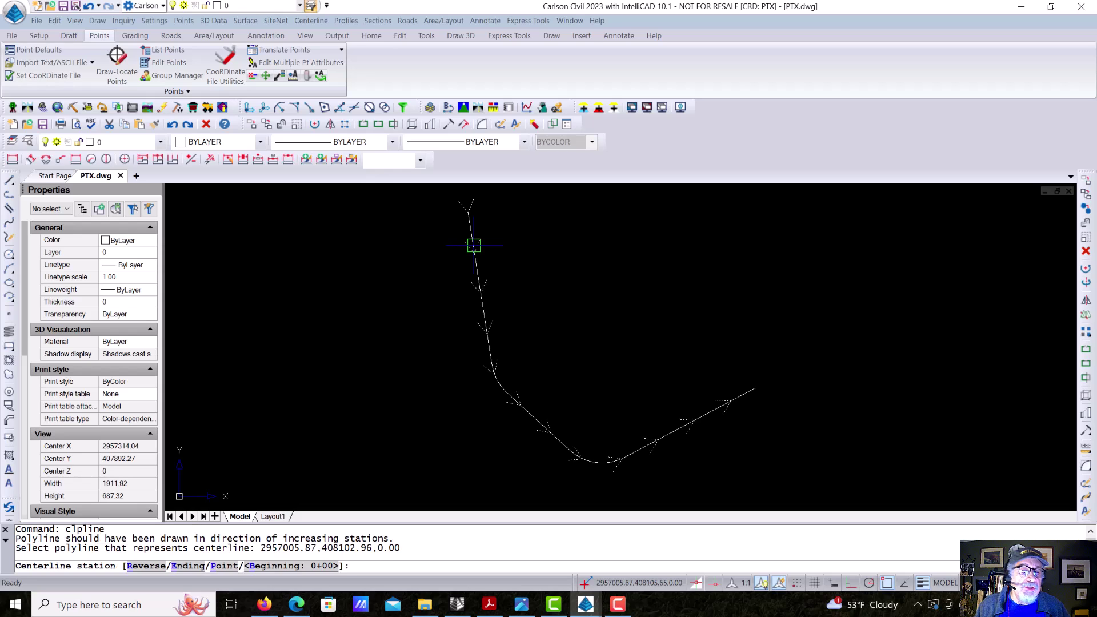
pyautogui.press('Return')
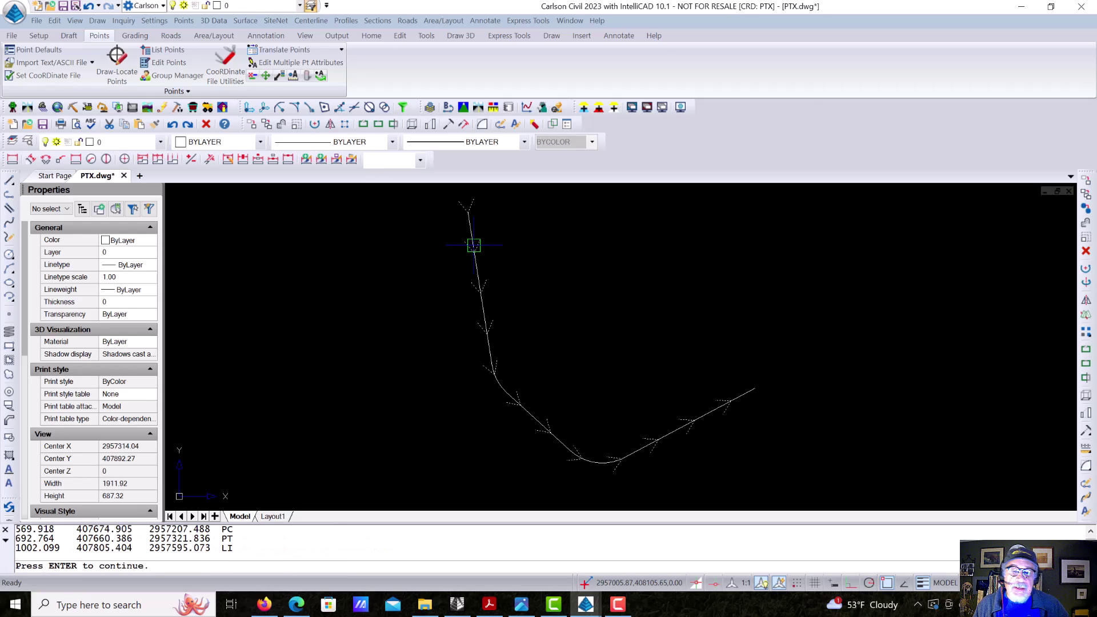
pyautogui.press('Return')
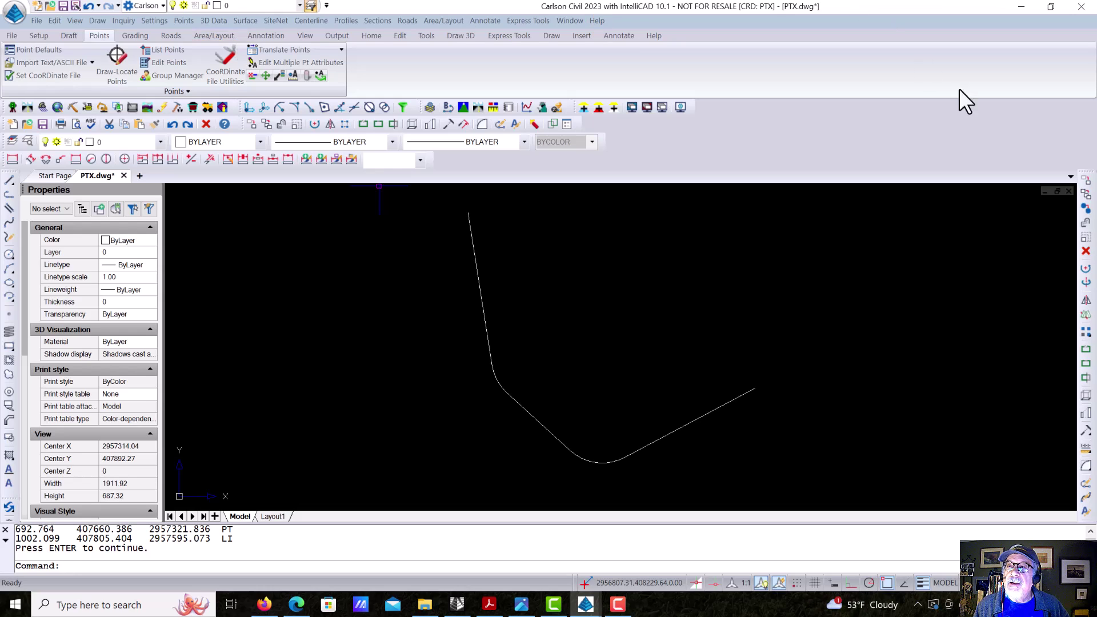
# Bring Scene Merged Cloud forward and start Extract Sections with 10.000 interval and 60.000 offsets
pyautogui.moveTo(939, 60); pyautogui.dragTo(189, 18)
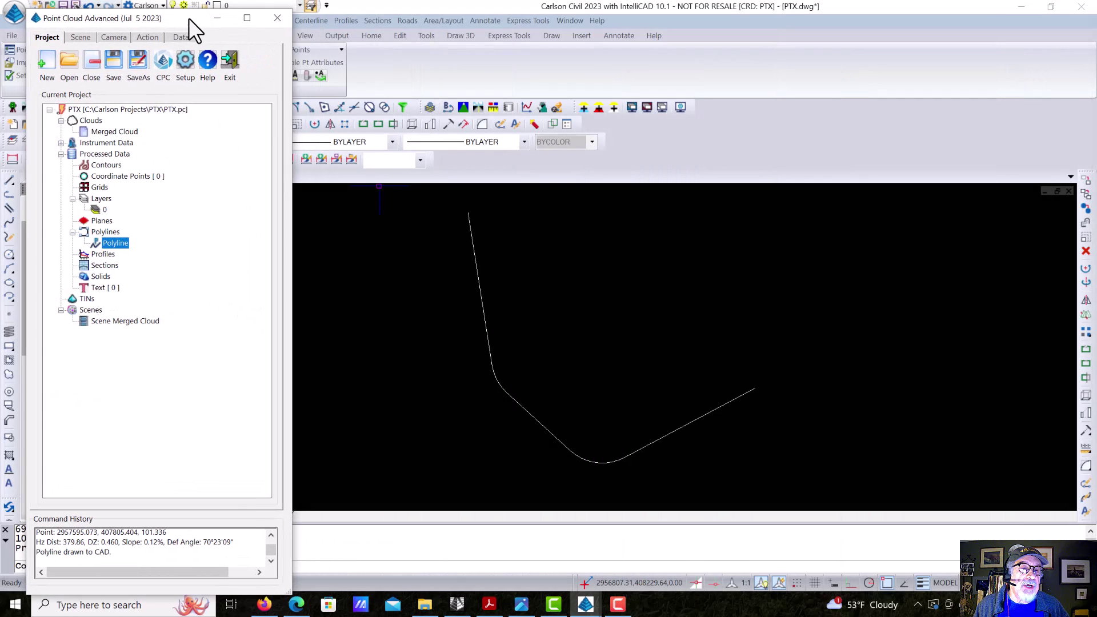
pyautogui.click(586, 604)
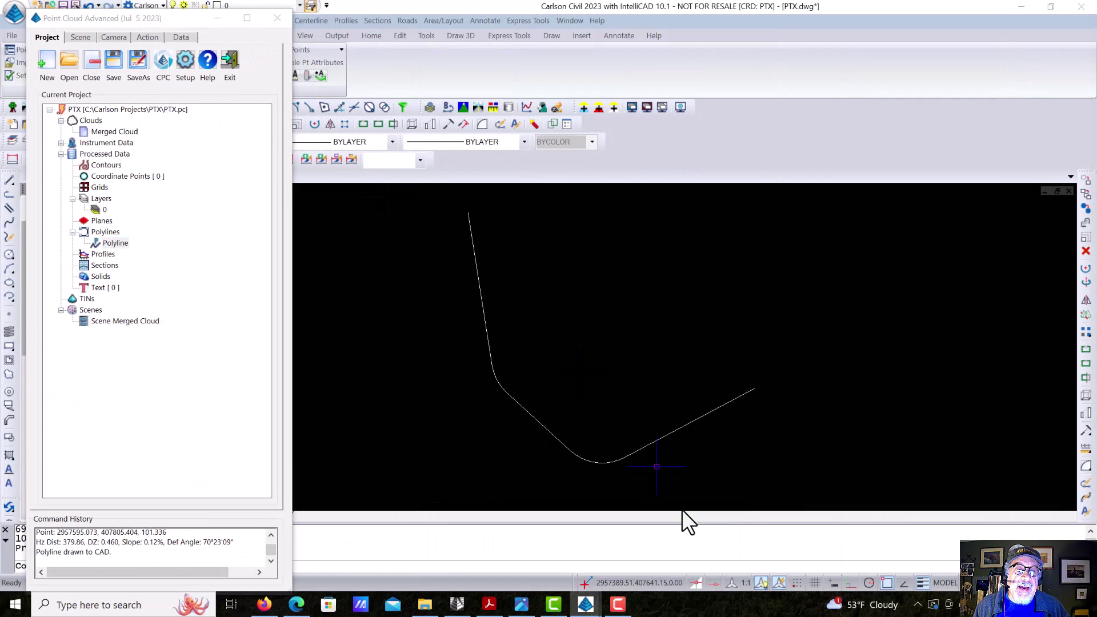
pyautogui.hotkey('alt', 'Tab')
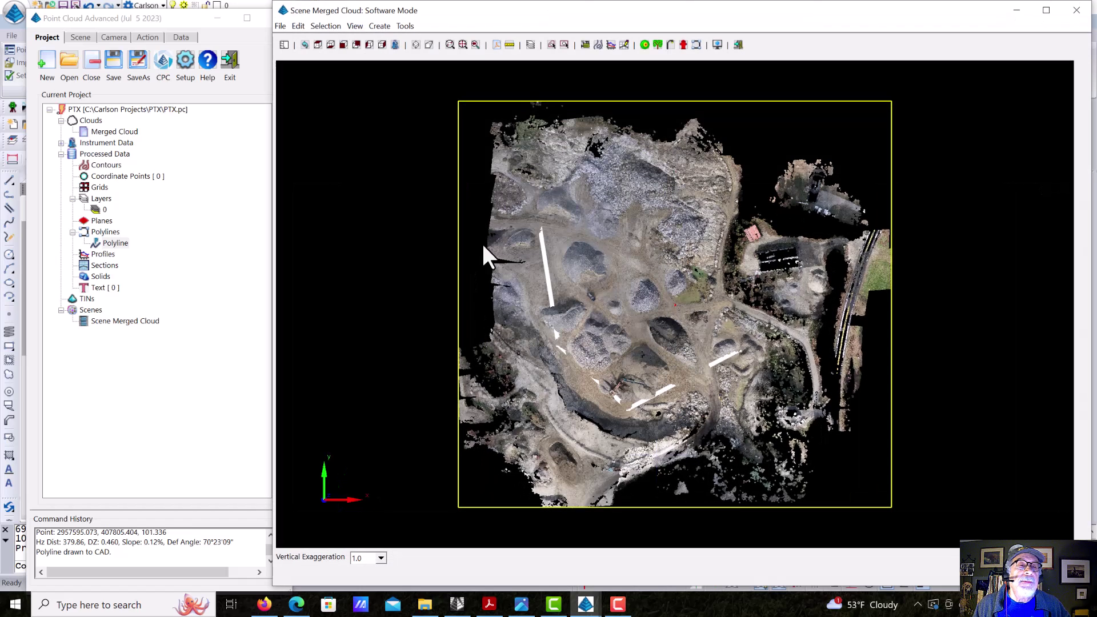
pyautogui.click(144, 37)
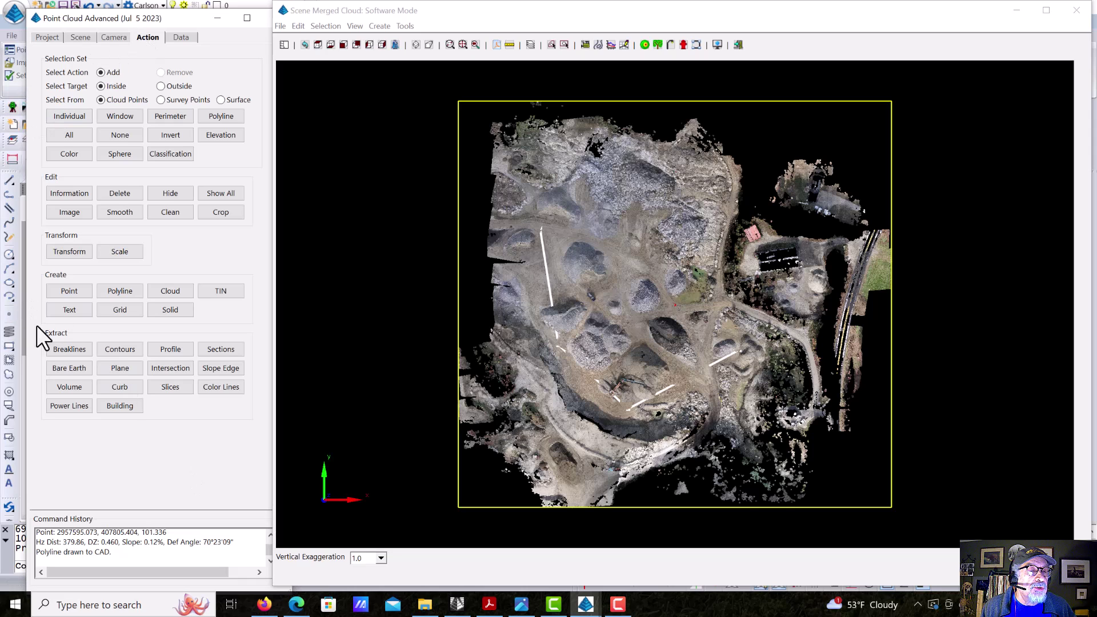
pyautogui.click(225, 349)
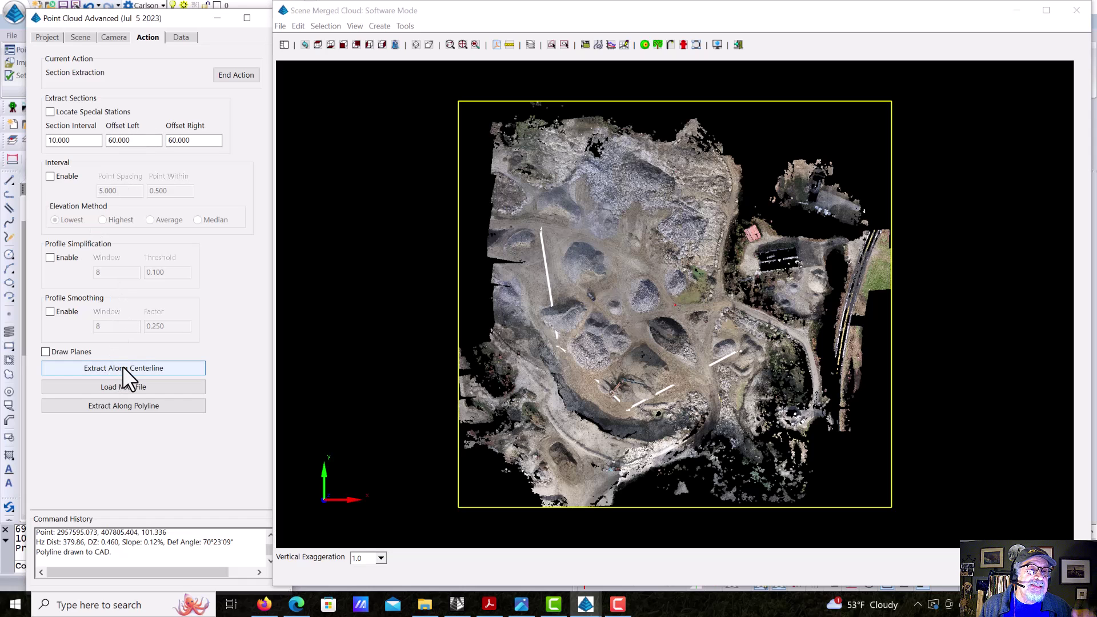
# Run Extract Along Centerline using the ACCESS-OPT1.cl file, then end the extraction action
pyautogui.click(111, 406)
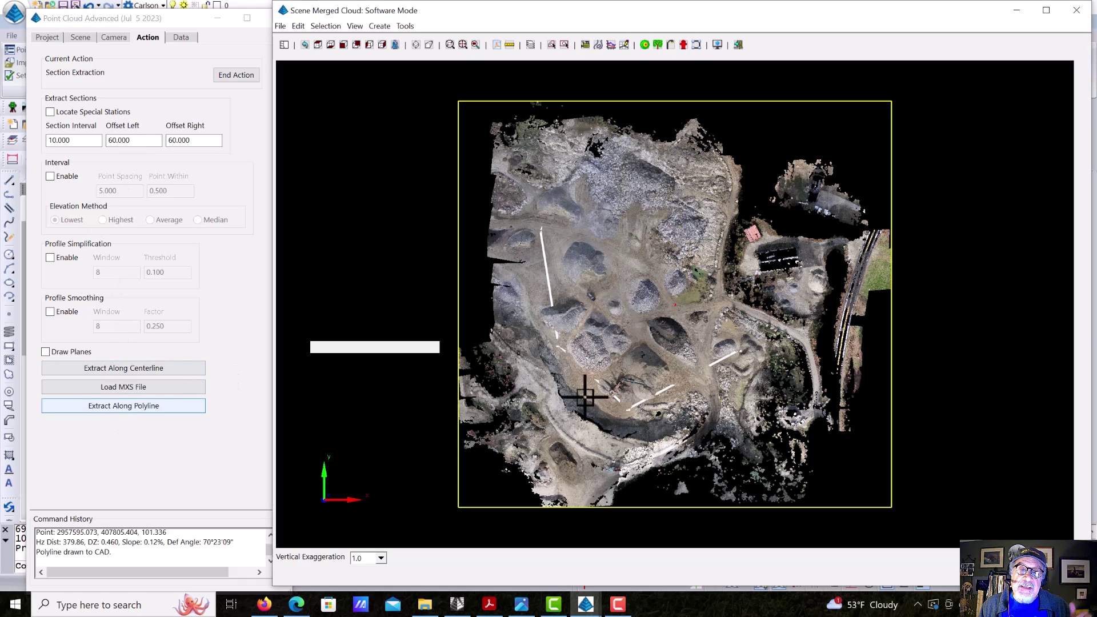
pyautogui.click(150, 368)
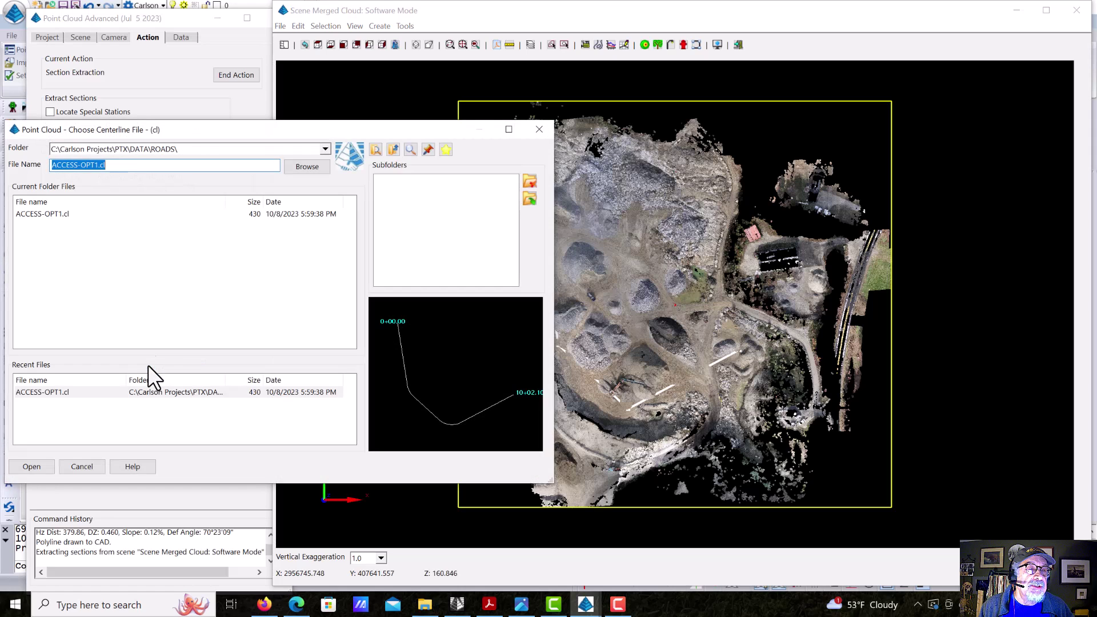
pyautogui.click(49, 212)
pyautogui.click(43, 462)
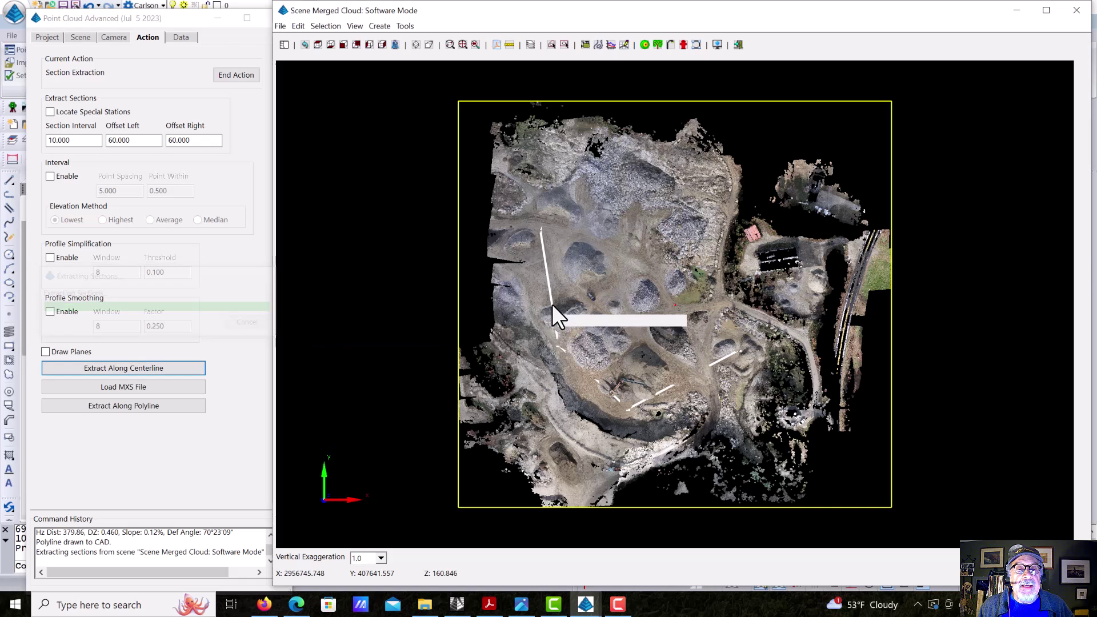
pyautogui.scroll(5, 552, 304)
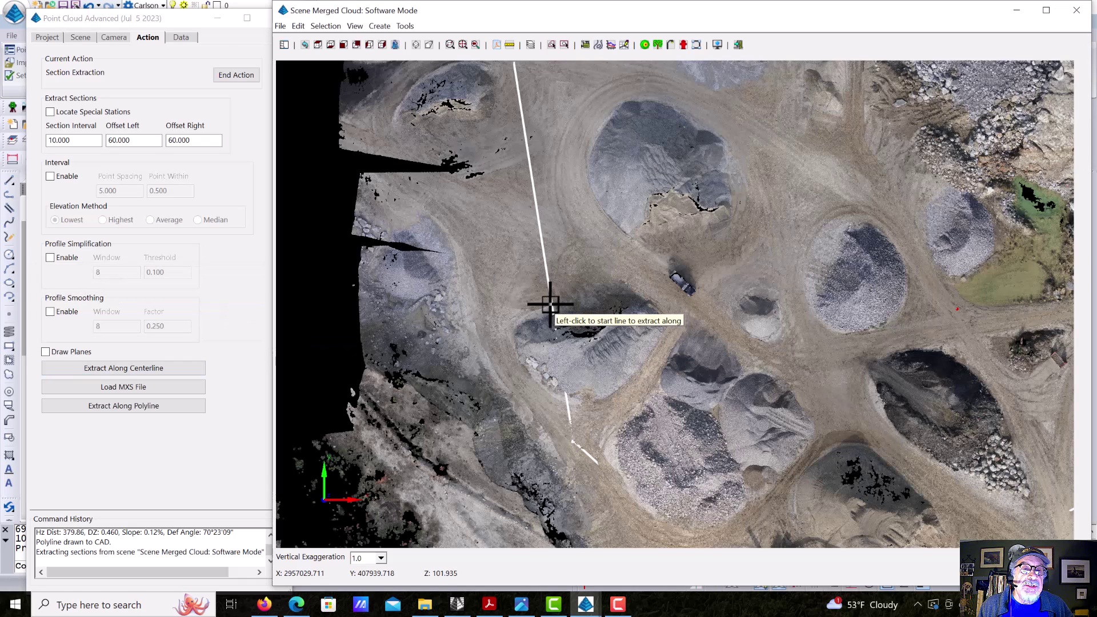
pyautogui.click(235, 74)
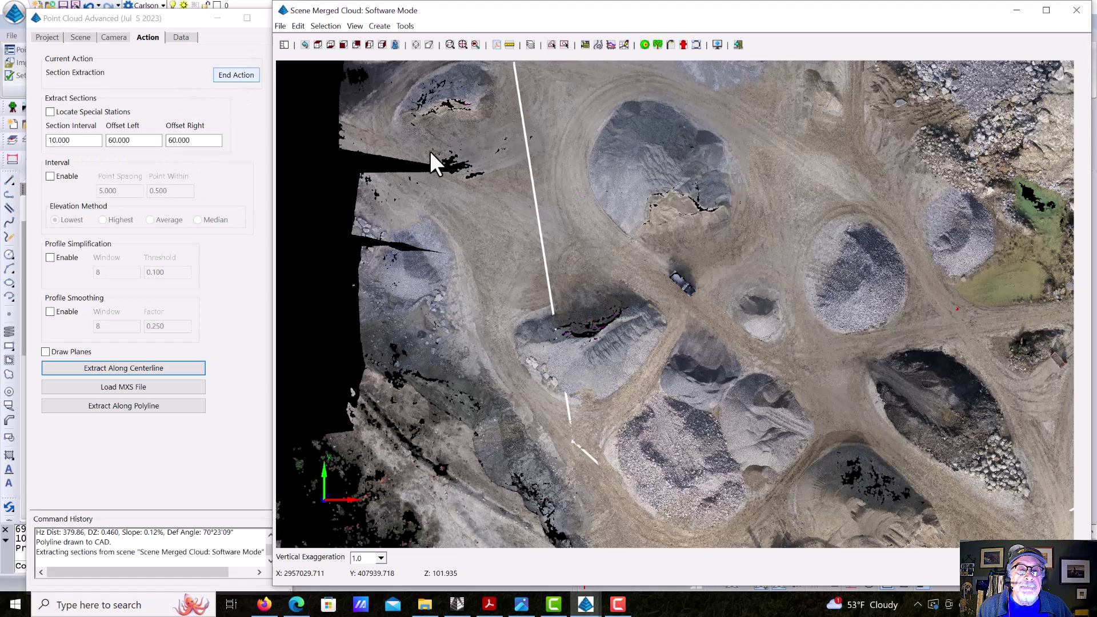
# Open Processed Data > Sections > Sections in a new 3D view called Scene Sections
pyautogui.scroll(3, 531, 258)
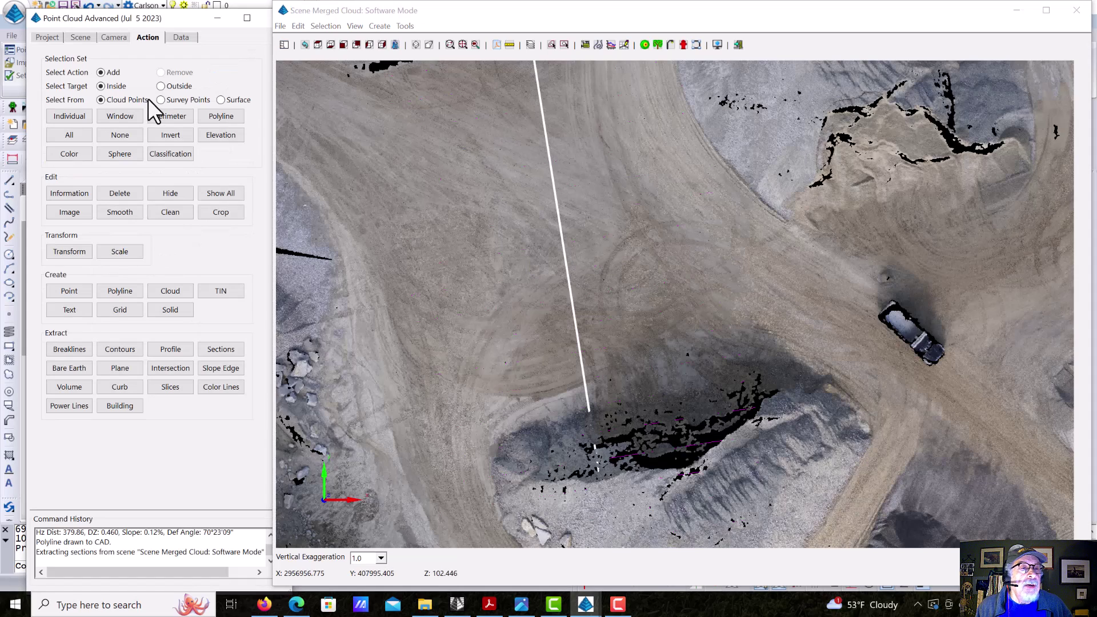
pyautogui.click(47, 38)
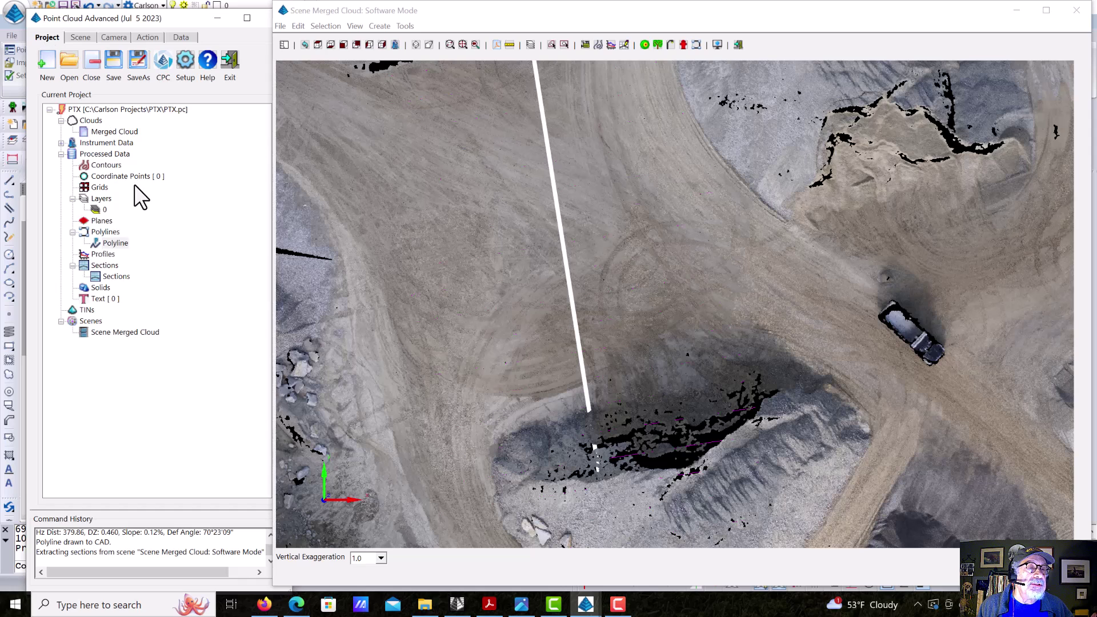
pyautogui.doubleClick(117, 277)
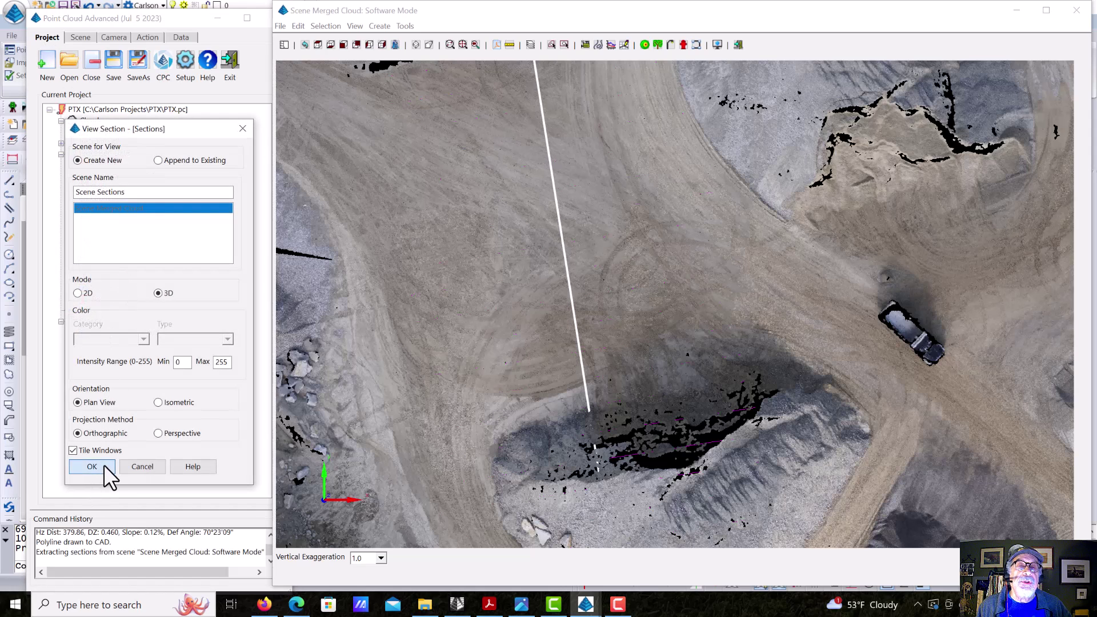
pyautogui.click(104, 464)
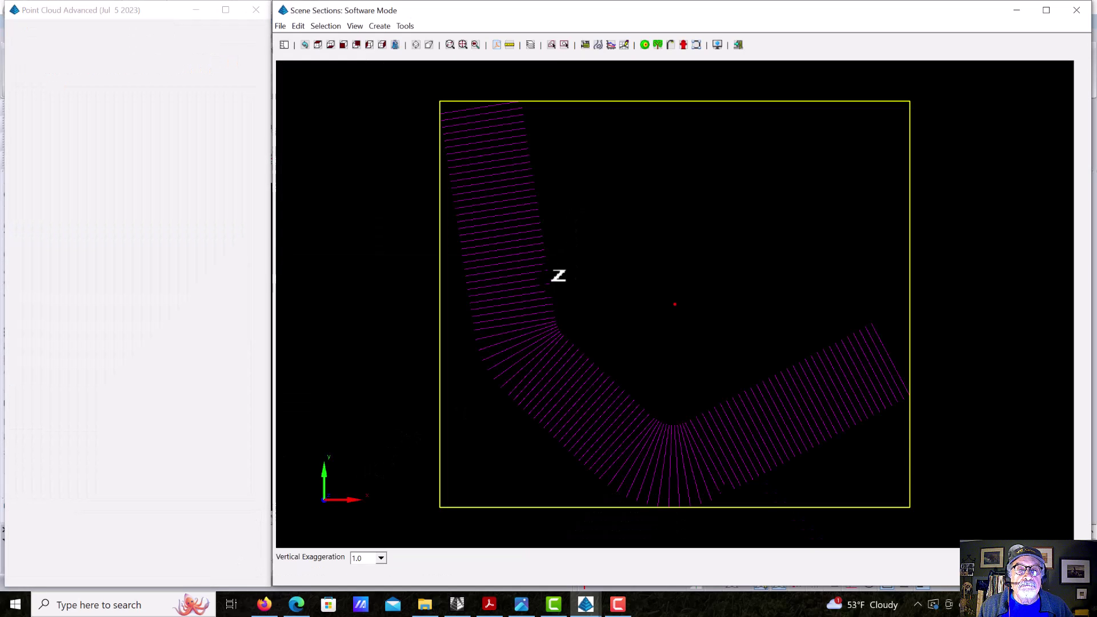
# Orbit, pan and zoom Scene Sections to inspect the section lines along the slope
pyautogui.moveTo(560, 254); pyautogui.dragTo(804, 440)
pyautogui.scroll(6, 693, 318)
pyautogui.moveTo(710, 507); pyautogui.dragTo(774, 314)
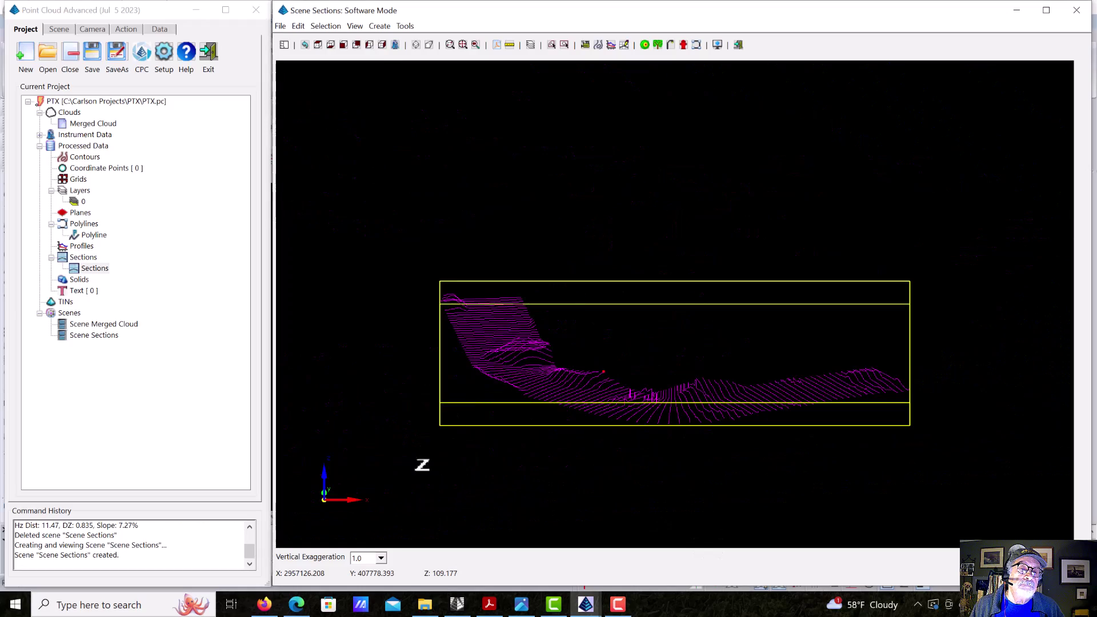
pyautogui.moveTo(421, 463); pyautogui.dragTo(823, 421)
pyautogui.scroll(6, 657, 409)
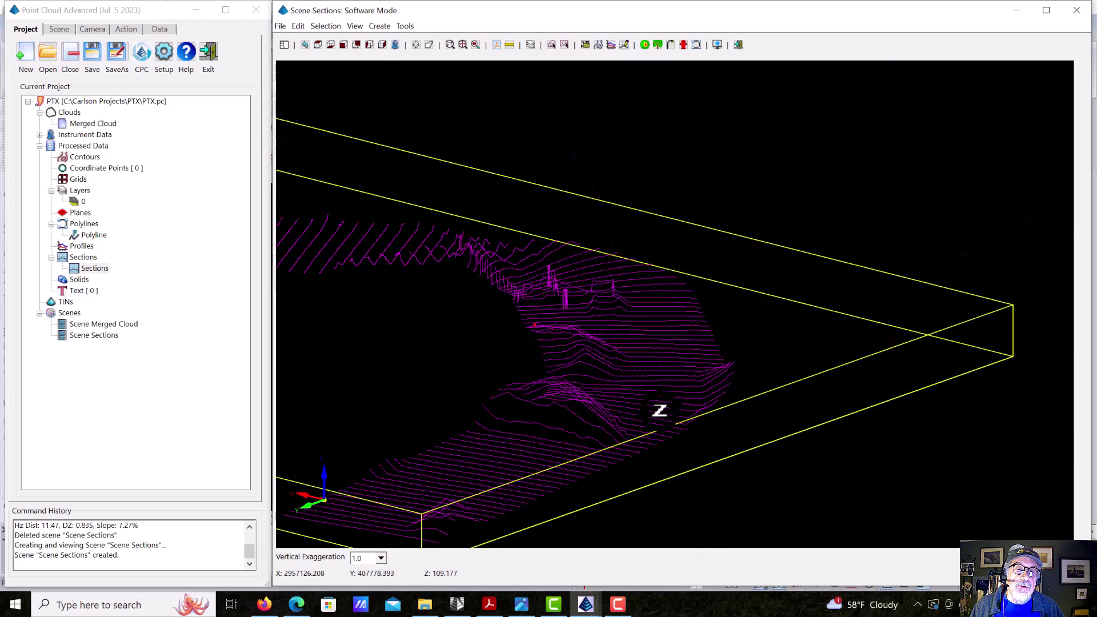
pyautogui.moveTo(633, 320); pyautogui.dragTo(663, 454)
pyautogui.moveTo(713, 314); pyautogui.dragTo(565, 320)
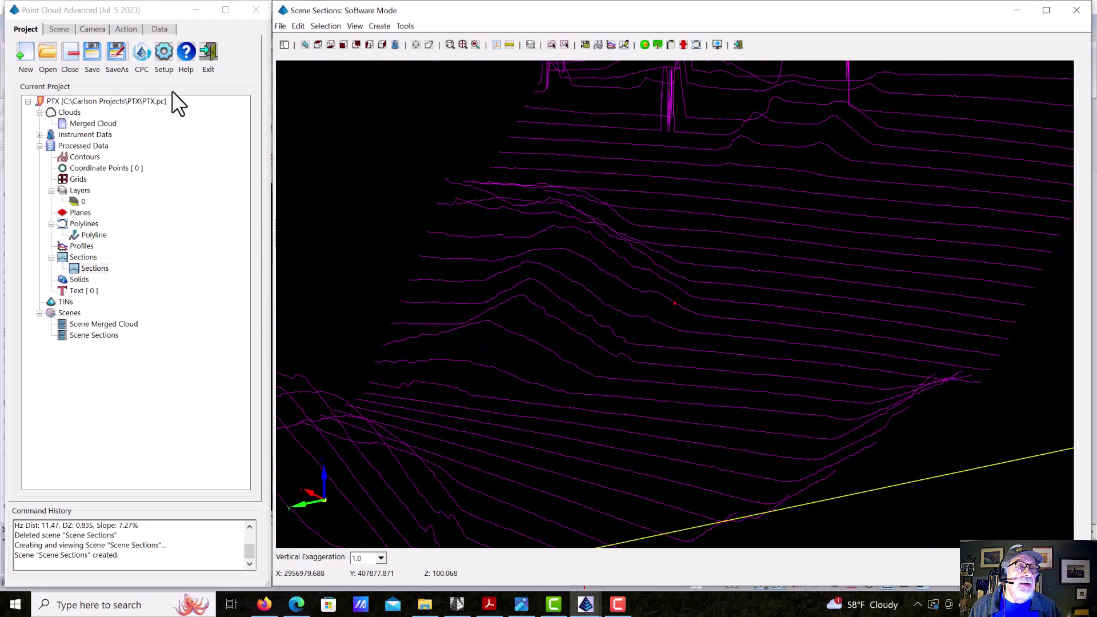
# Start a new polyline and snap its first vertices across the lowest sections along the toe
pyautogui.click(126, 29)
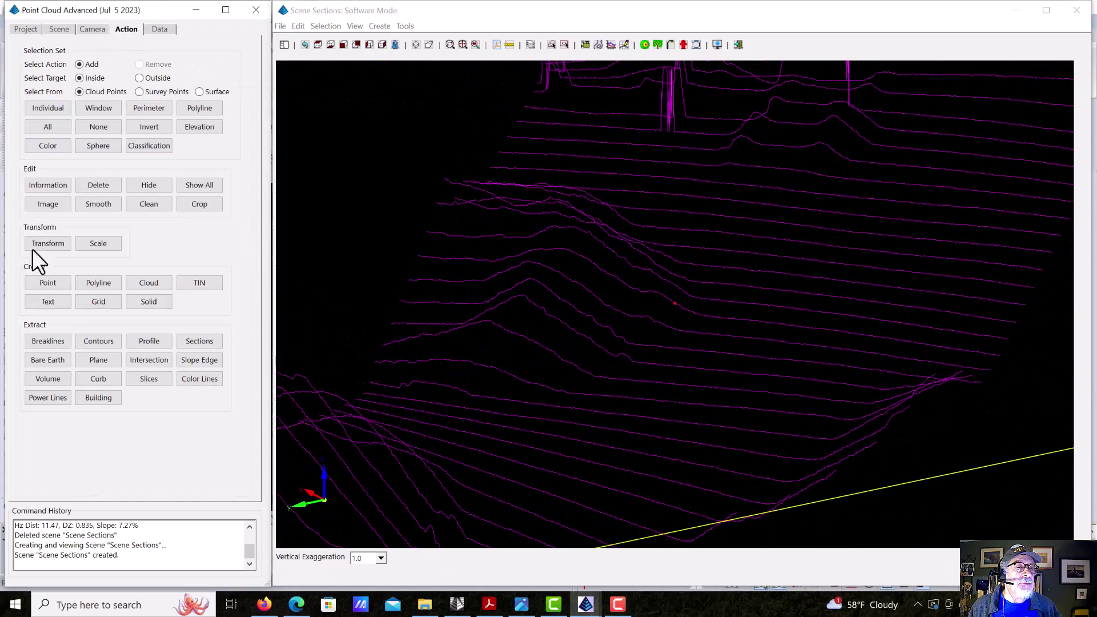
pyautogui.click(109, 282)
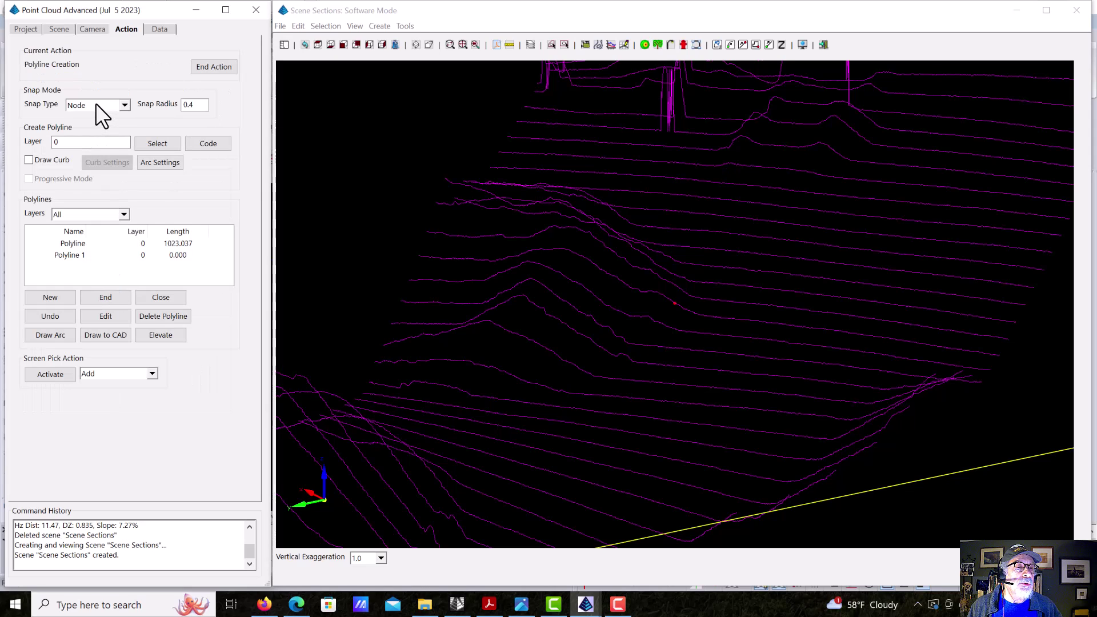
pyautogui.click(558, 391)
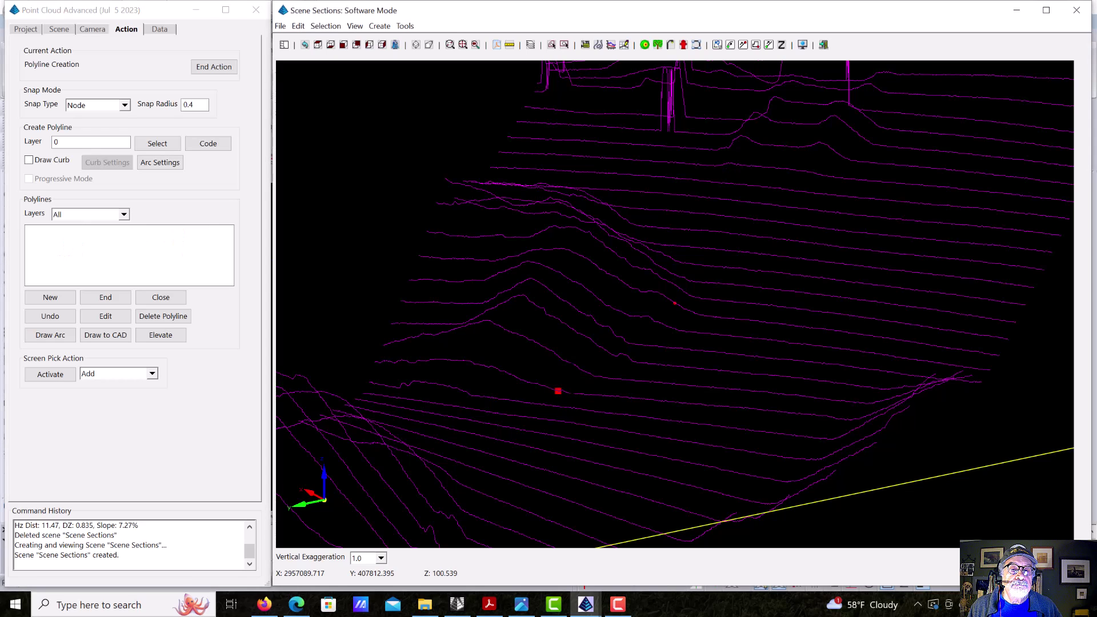
pyautogui.click(557, 391)
pyautogui.click(590, 375)
pyautogui.click(620, 358)
pyautogui.click(633, 344)
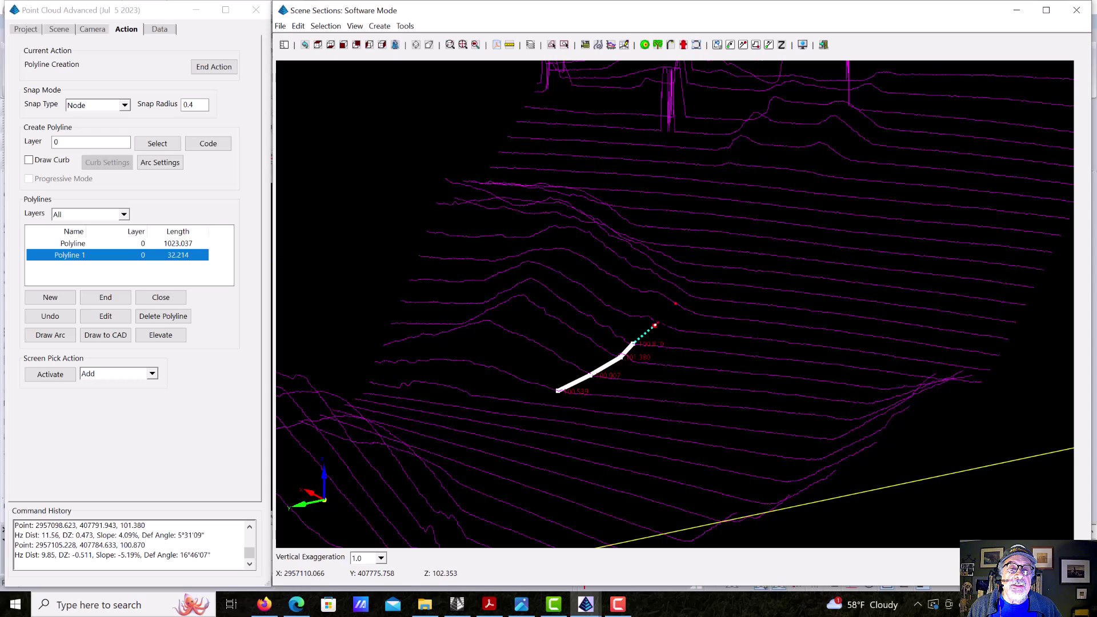
# Add toe vertices through 101.447, 101.803 and 101.394, then end Polyline 1 (about 84.6 long)
pyautogui.click(656, 323)
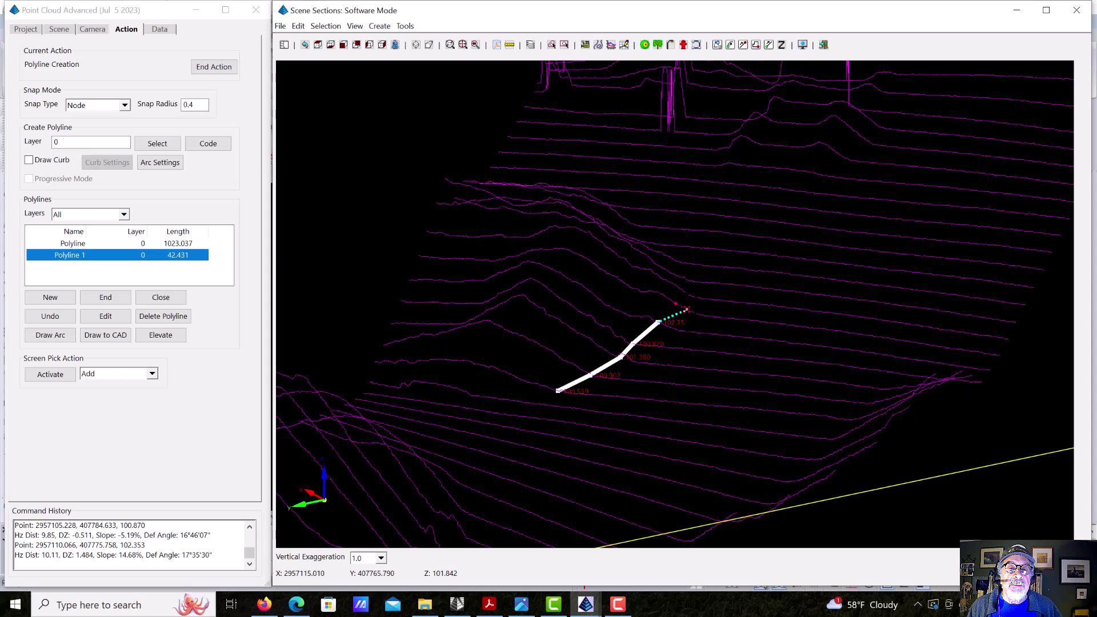
pyautogui.click(687, 309)
pyautogui.click(688, 296)
pyautogui.scroll(3, 691, 289)
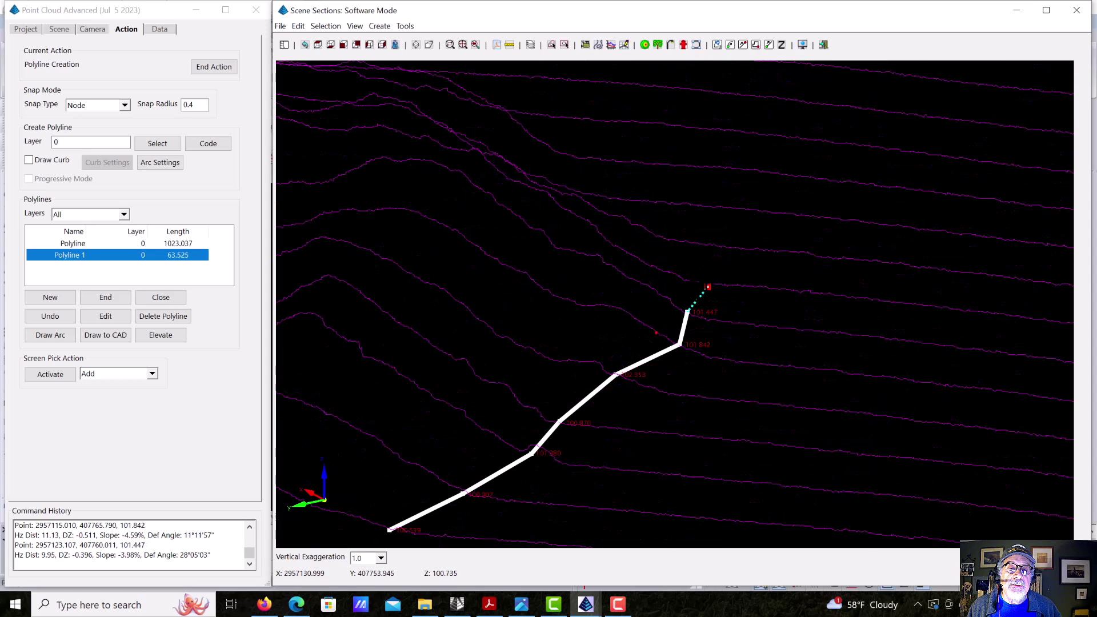
pyautogui.click(688, 282)
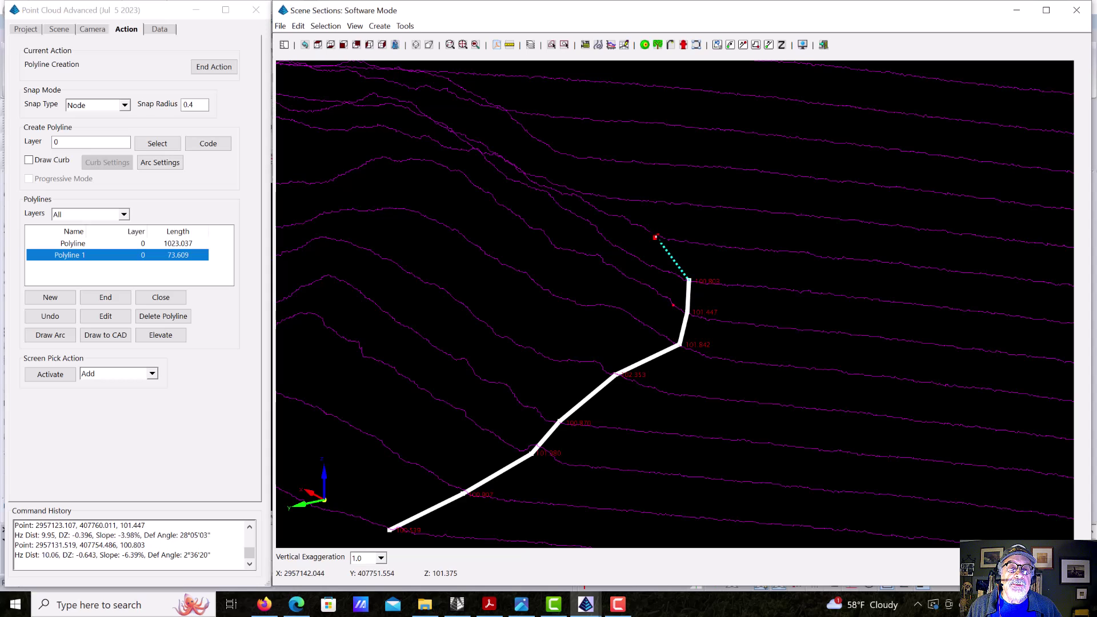
pyautogui.click(655, 236)
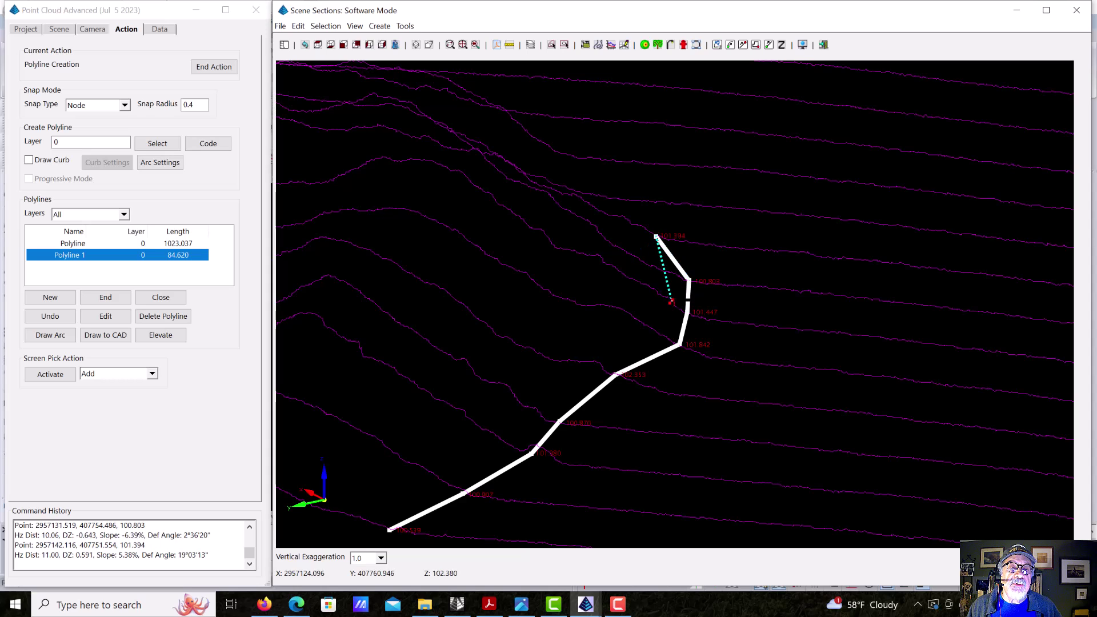
pyautogui.click(211, 67)
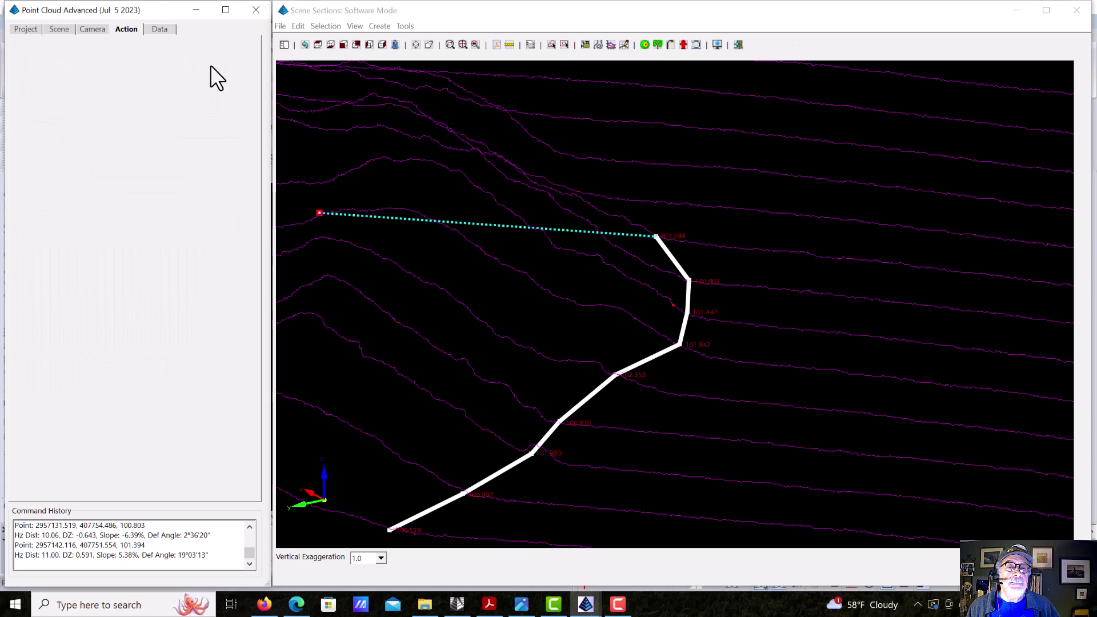
# Rename Polyline 1 to TOE in the project tree
pyautogui.scroll(-5, 485, 455)
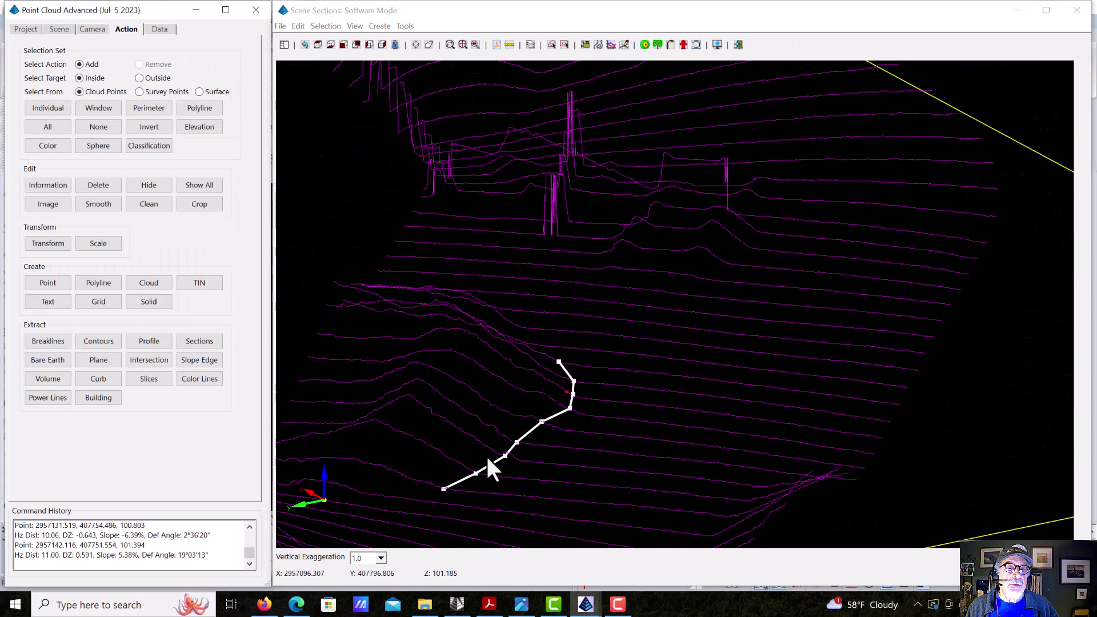
pyautogui.click(26, 29)
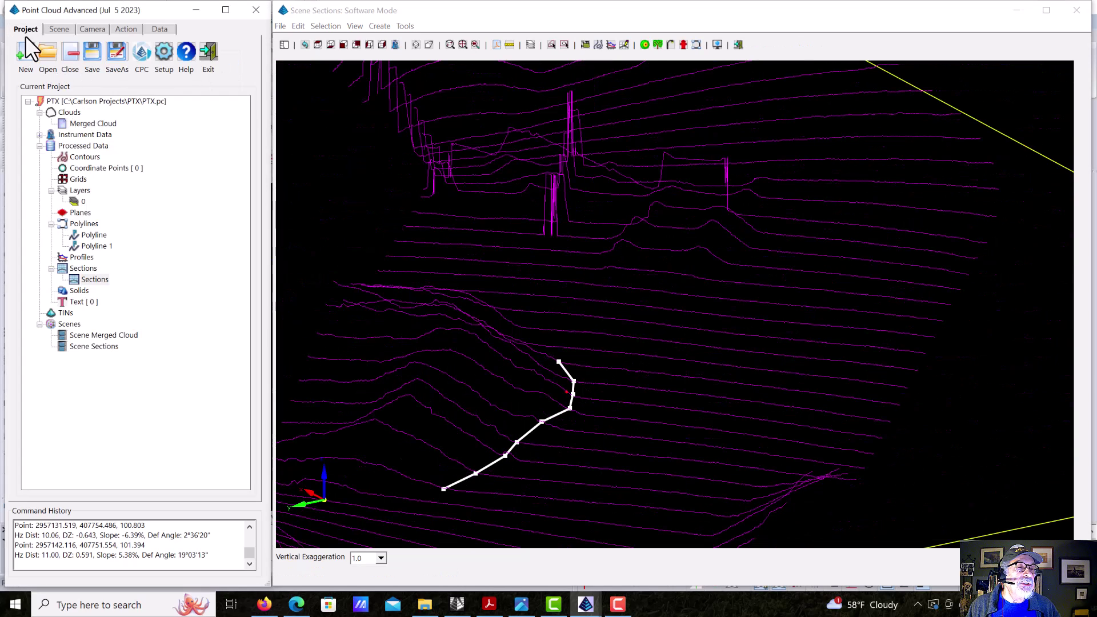
pyautogui.click(101, 242)
pyautogui.rightClick(103, 243)
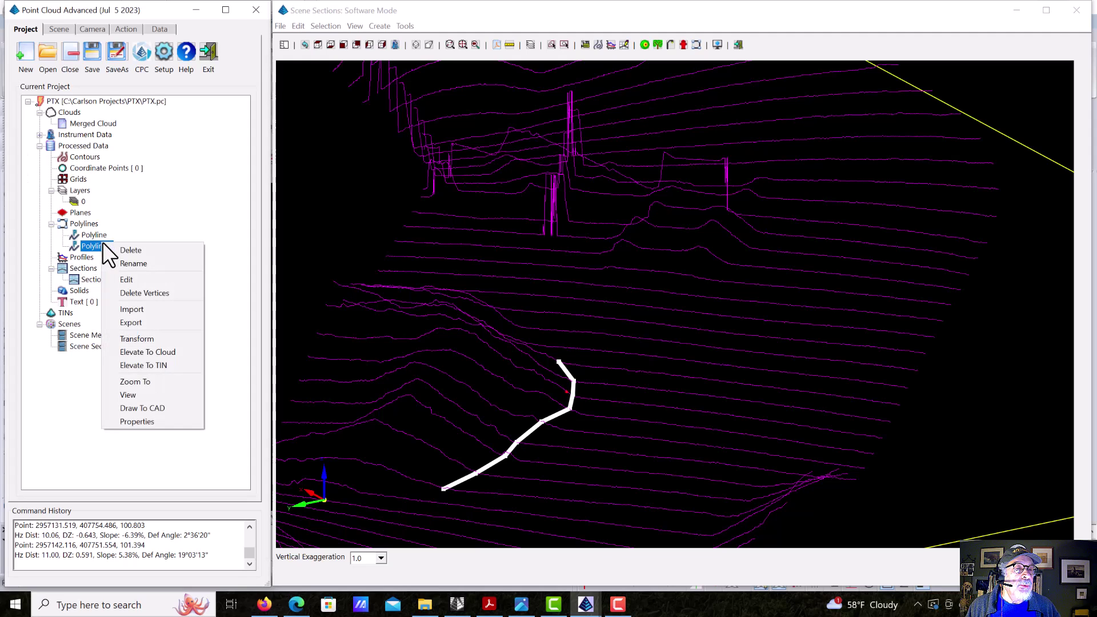
pyautogui.click(135, 262)
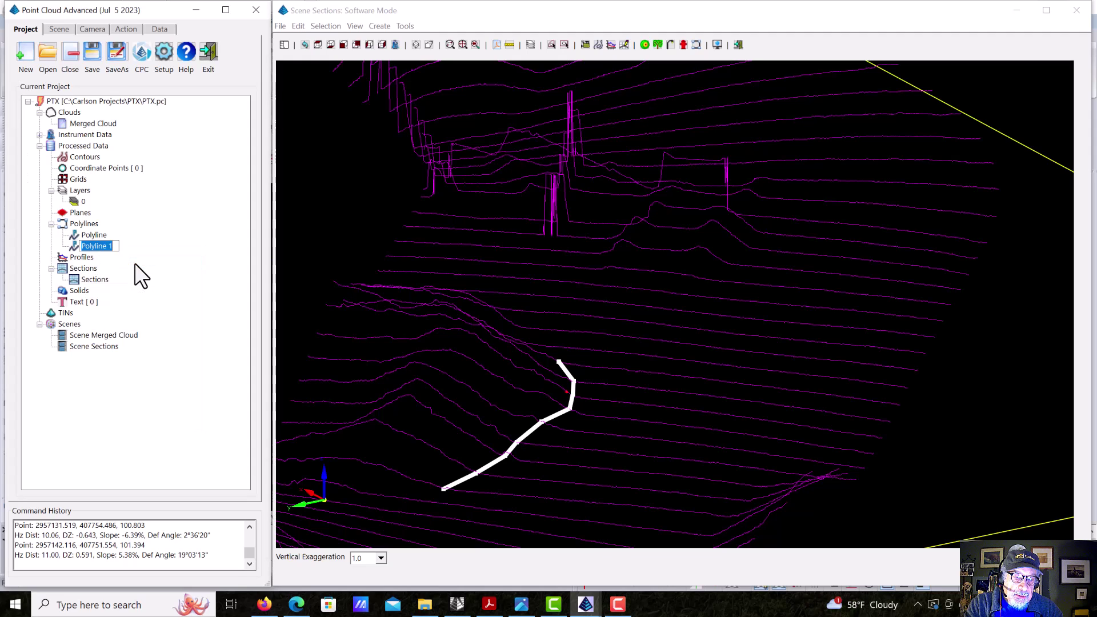
pyautogui.write('TOE')
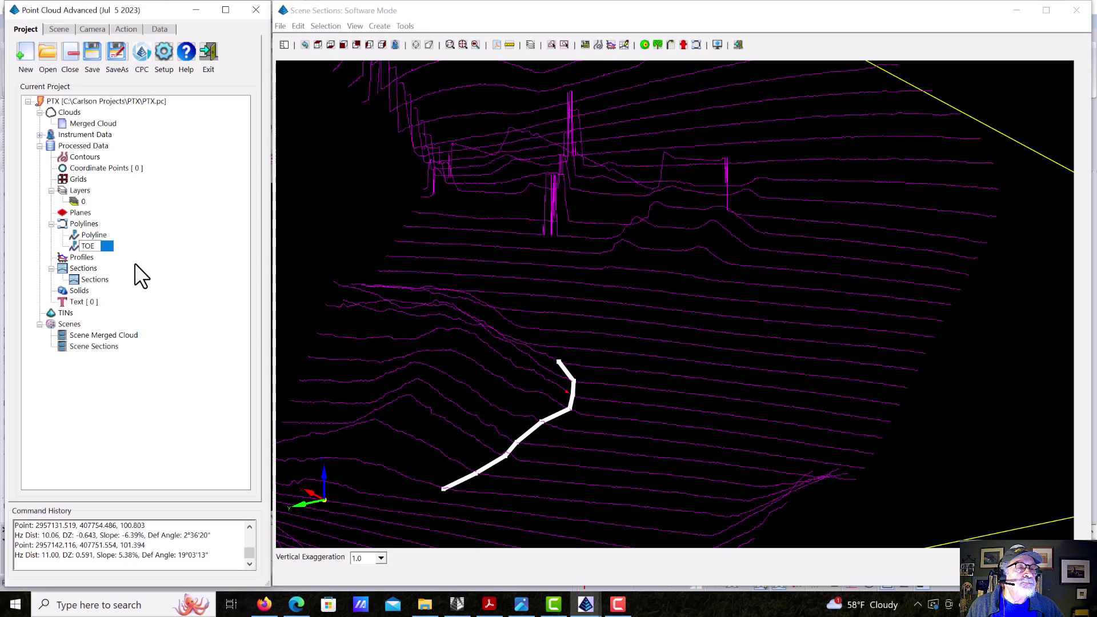
pyautogui.press('Return')
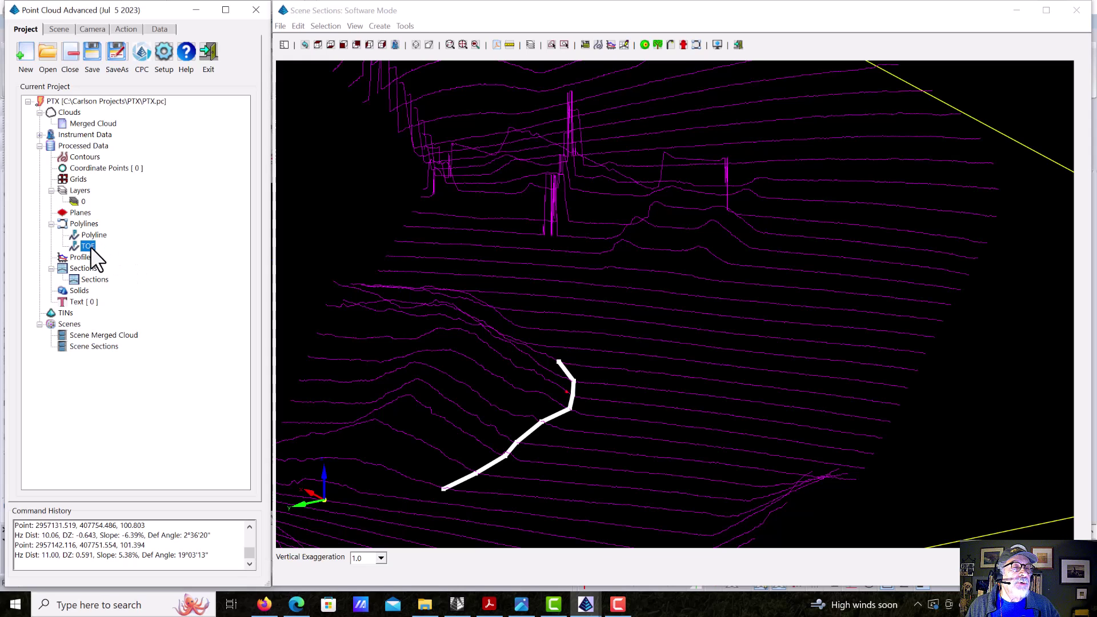
# Draw the TOE polyline into the CAD drawing with the default options
pyautogui.rightClick(90, 246)
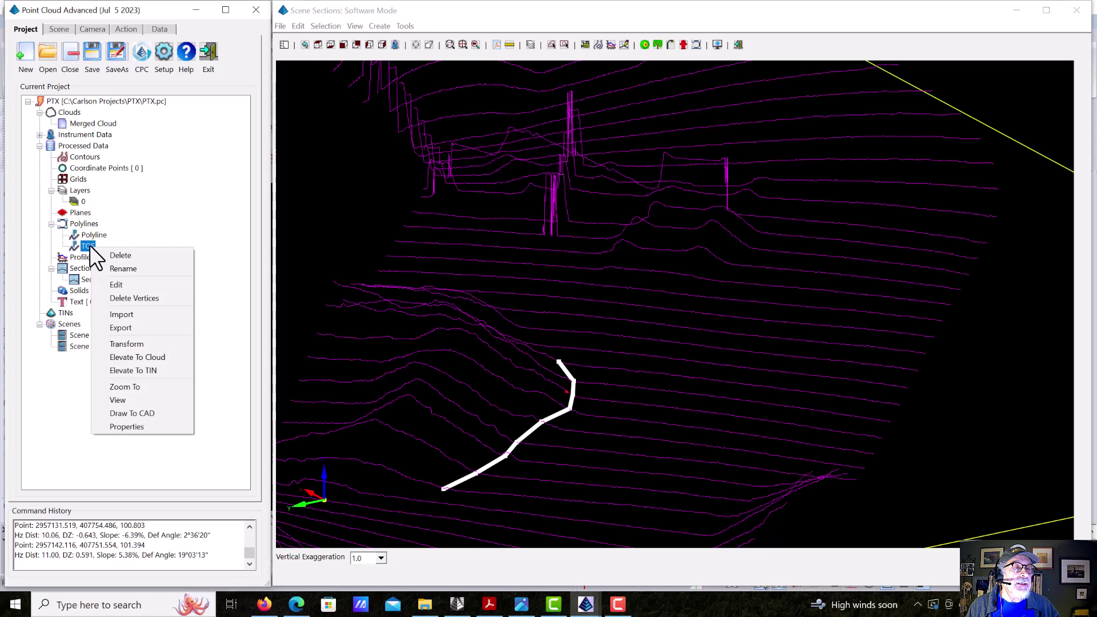
pyautogui.click(145, 414)
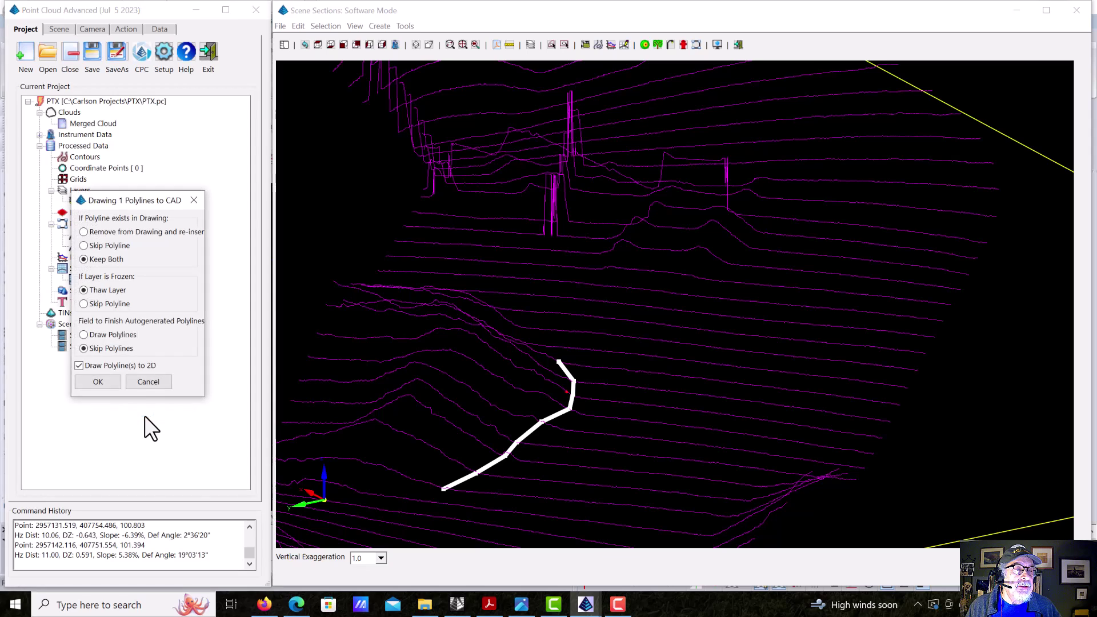
pyautogui.click(90, 379)
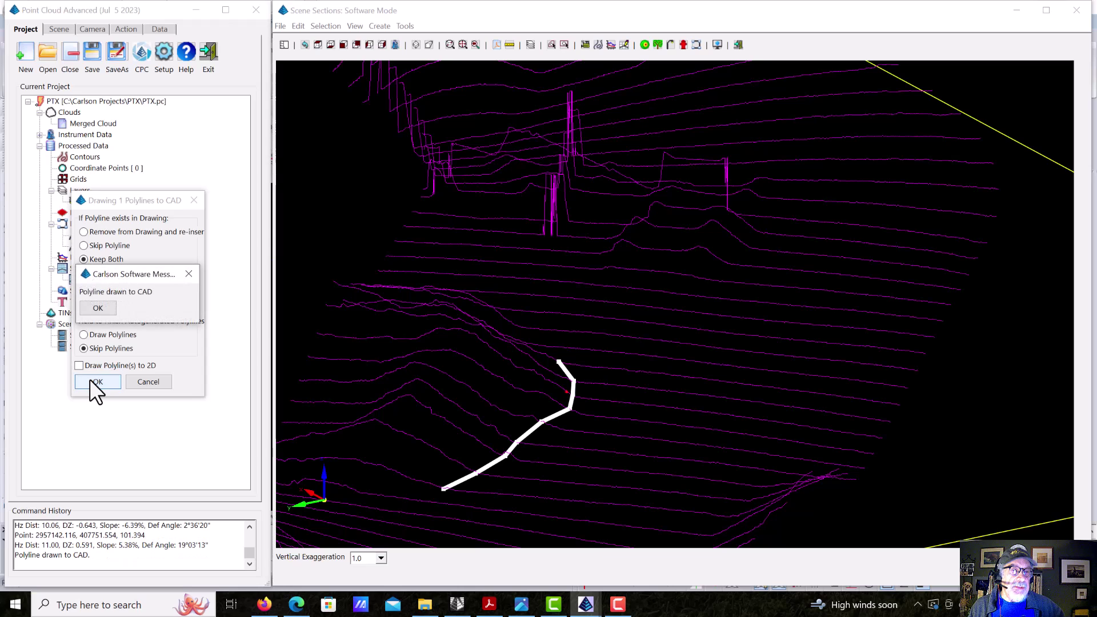
pyautogui.click(99, 306)
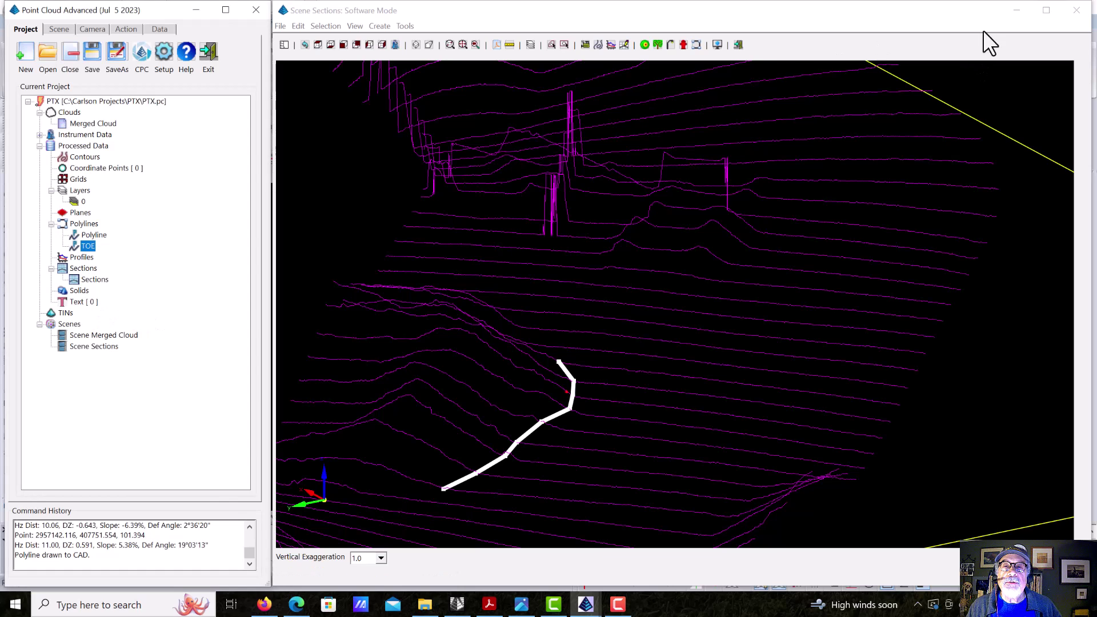
# Minimize Scene Sections and orbit PTX.dwg to view the toe line in 3D
pyautogui.click(1015, 8)
pyautogui.scroll(3, 489, 416)
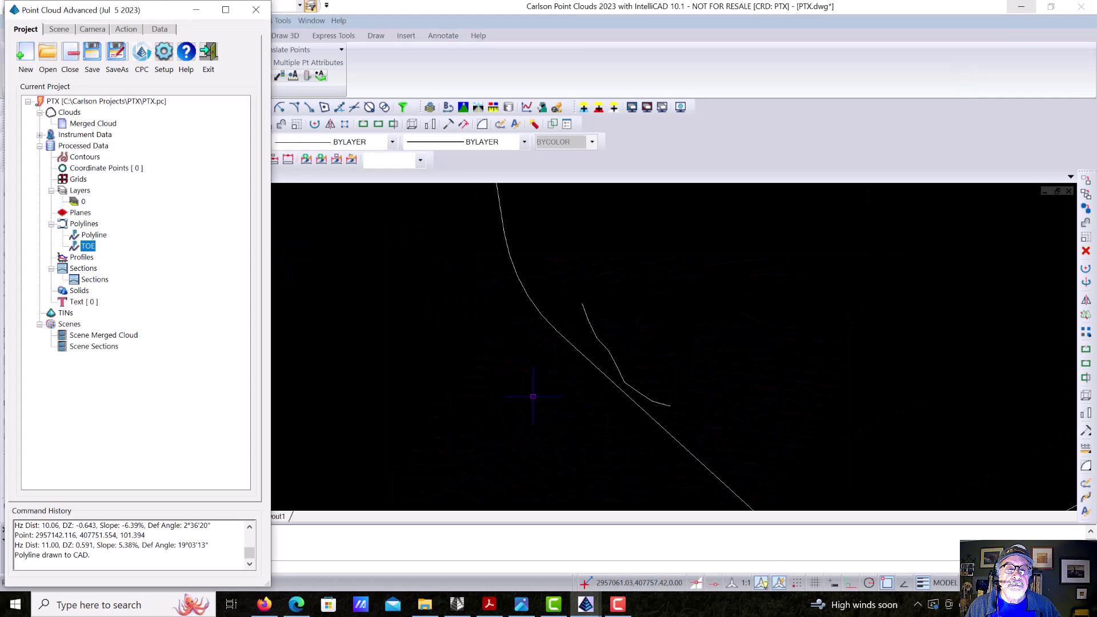
pyautogui.click(428, 568)
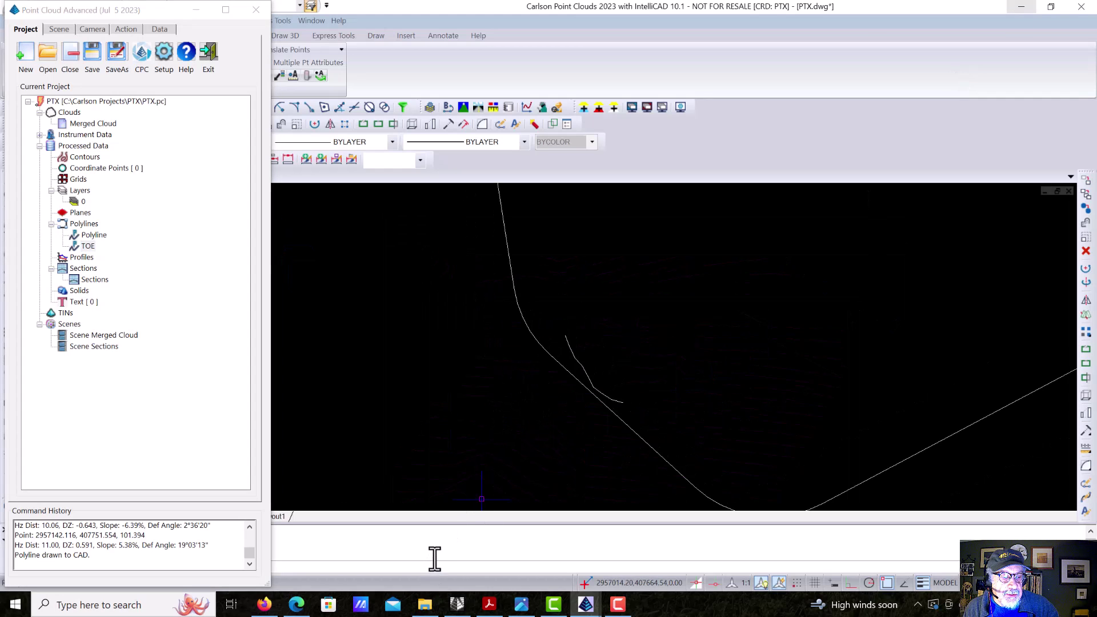
pyautogui.moveTo(543, 505); pyautogui.dragTo(568, 314)
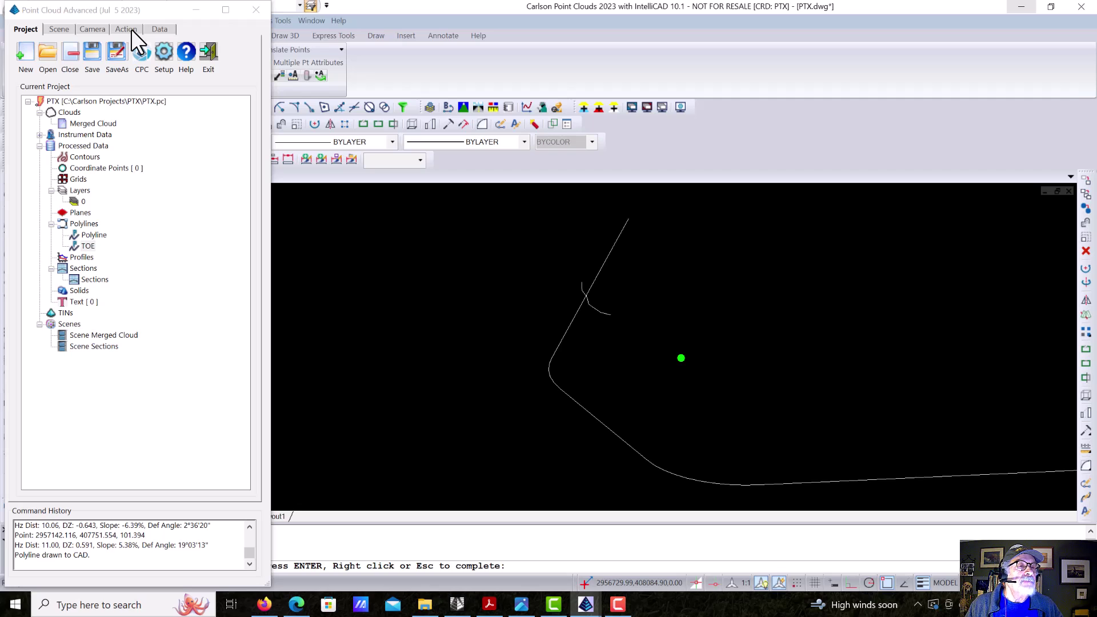
# Draw the Sections data into PTX.dwg on layer XS-FROMPC
pyautogui.rightClick(99, 278)
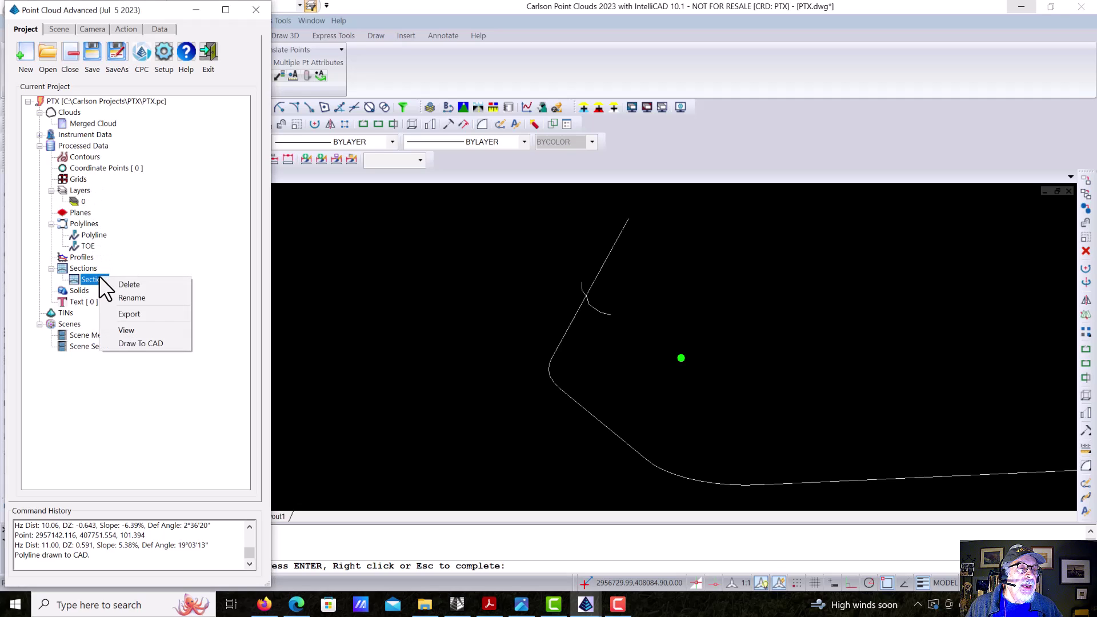
pyautogui.click(152, 344)
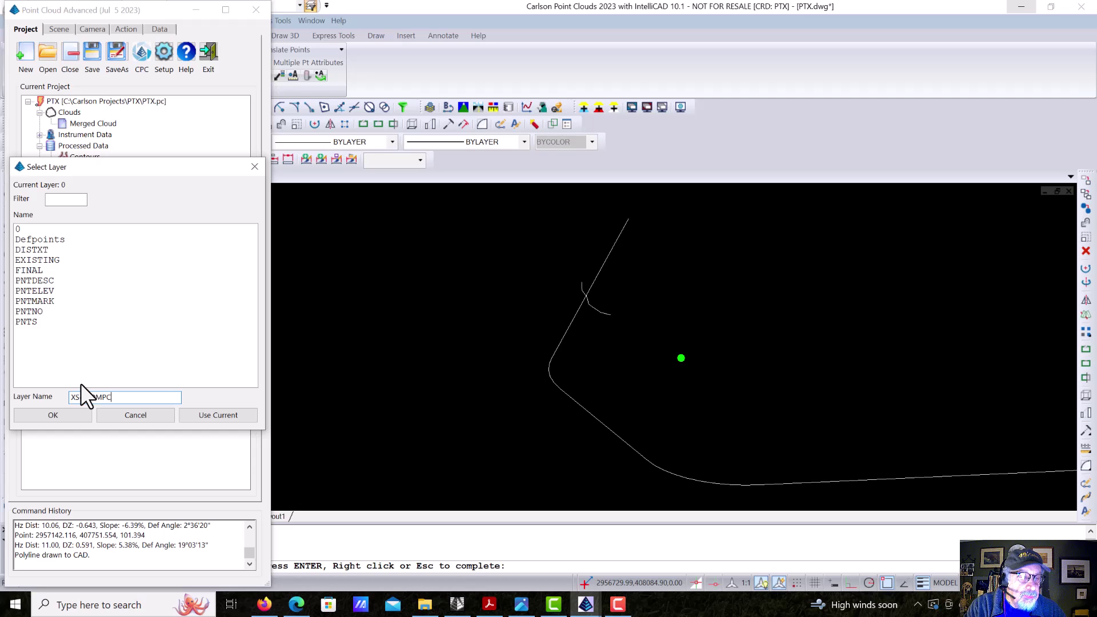
pyautogui.click(60, 410)
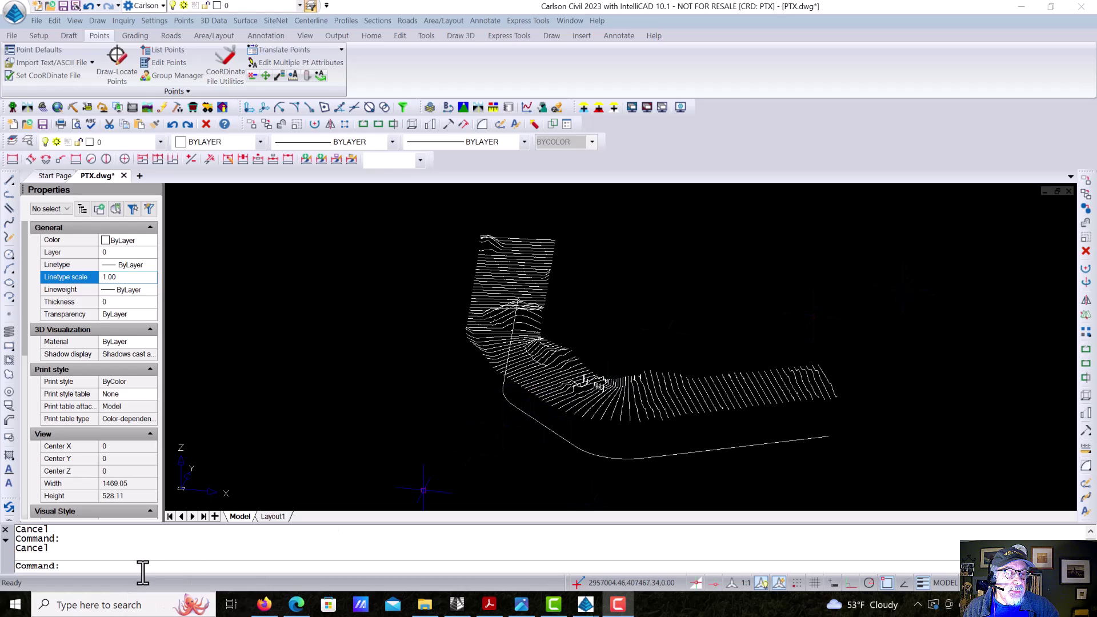
# Orbit and zoom the drawing to view the cross sections in 3D
pyautogui.write('333')
pyautogui.press('Return')
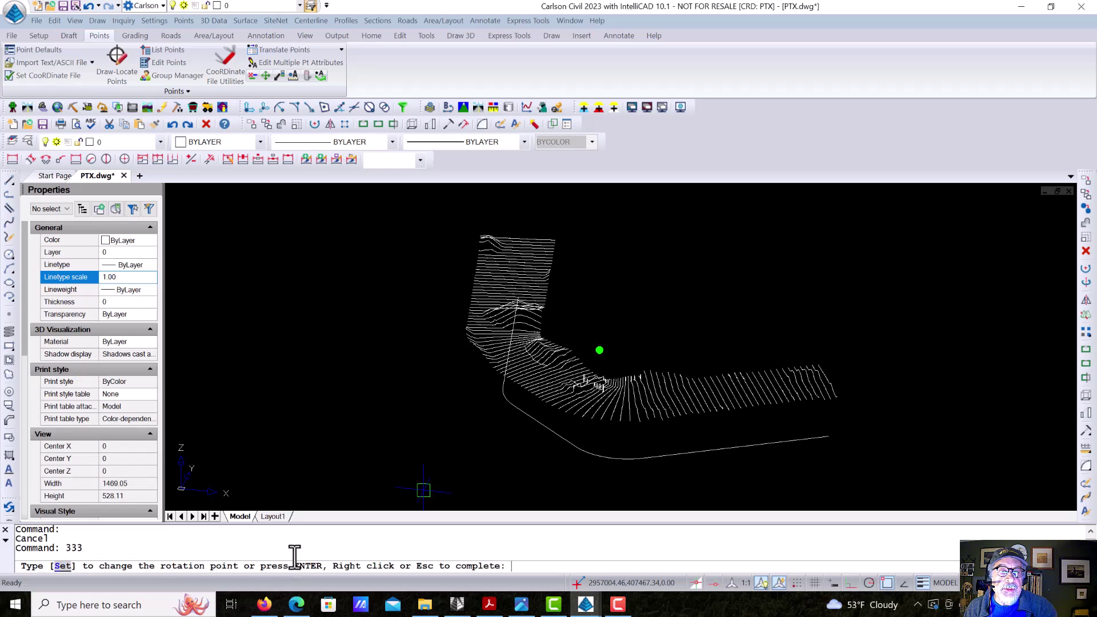
pyautogui.moveTo(479, 391); pyautogui.dragTo(741, 337)
pyautogui.scroll(5, 741, 337)
pyautogui.moveTo(685, 430); pyautogui.dragTo(595, 421)
pyautogui.scroll(3, 589, 394)
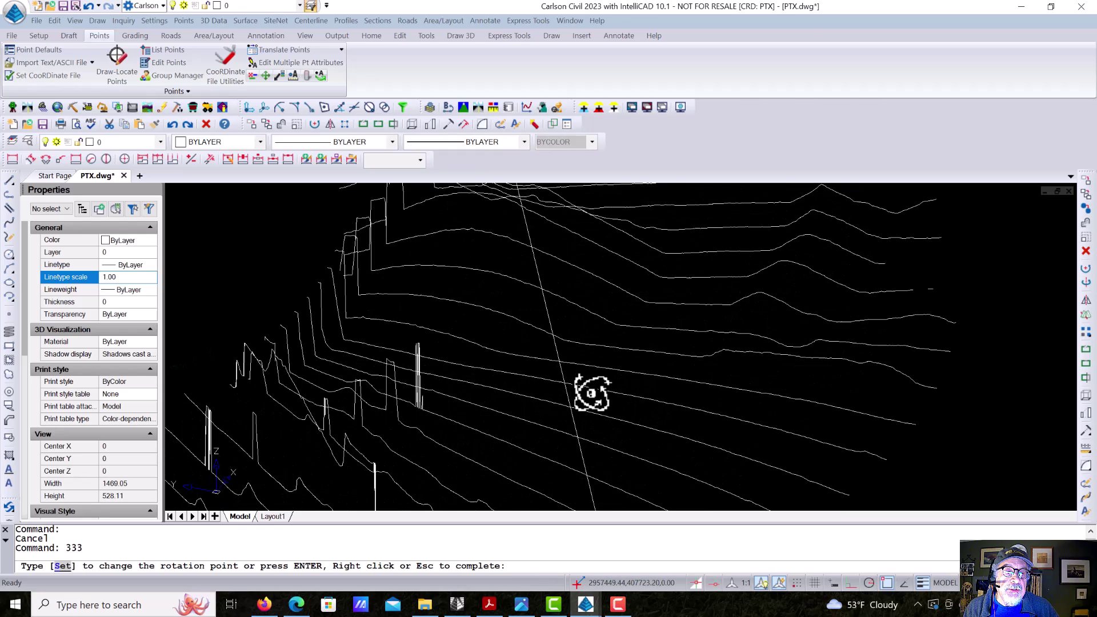
pyautogui.press('Escape')
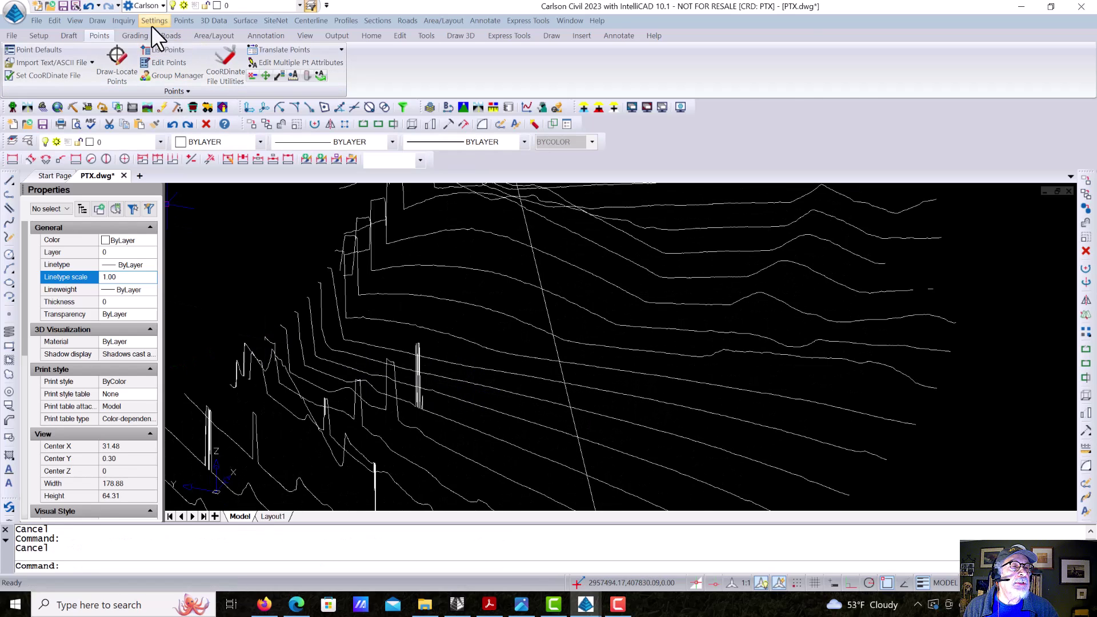
pyautogui.click(97, 21)
pyautogui.press('Escape')
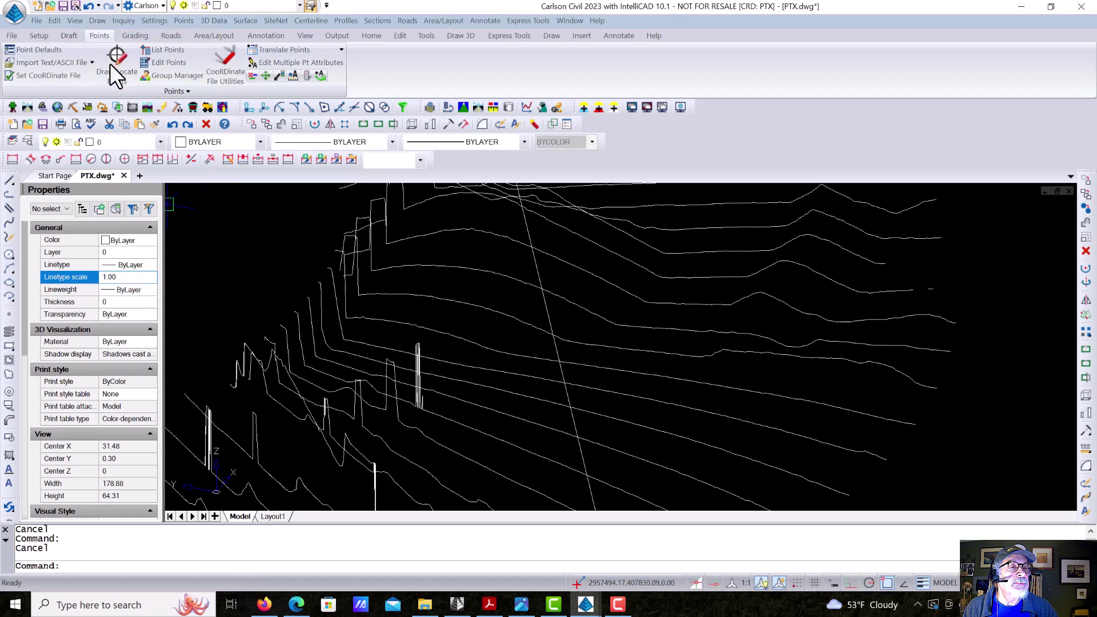
# Start a 3D polyline with the Nearest object snap turned on
pyautogui.write('3dp')
pyautogui.press('Return')
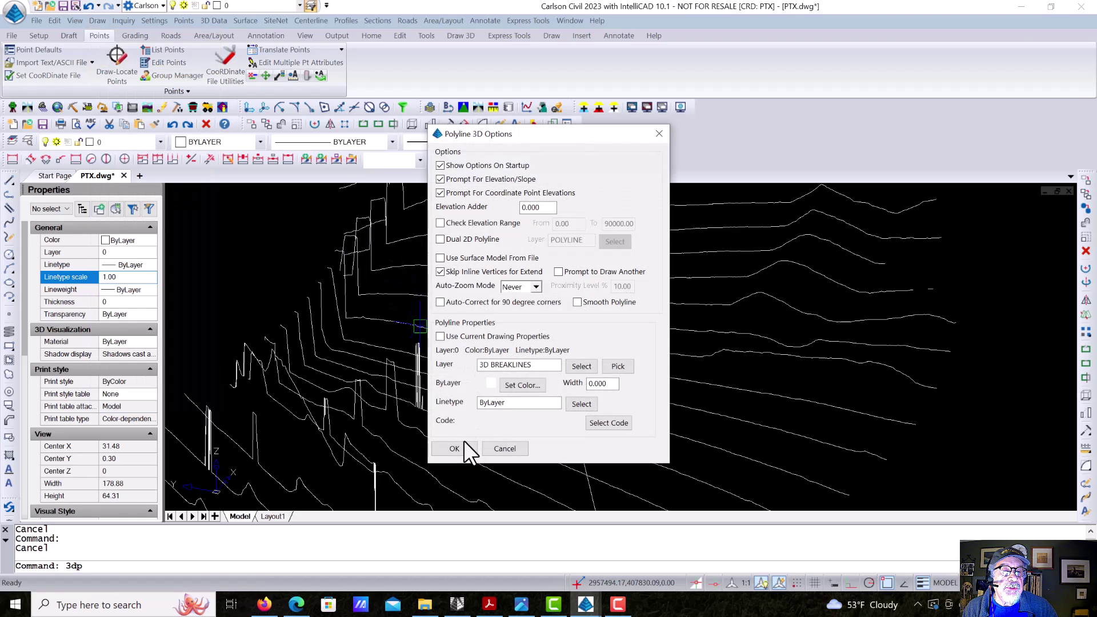
pyautogui.click(464, 446)
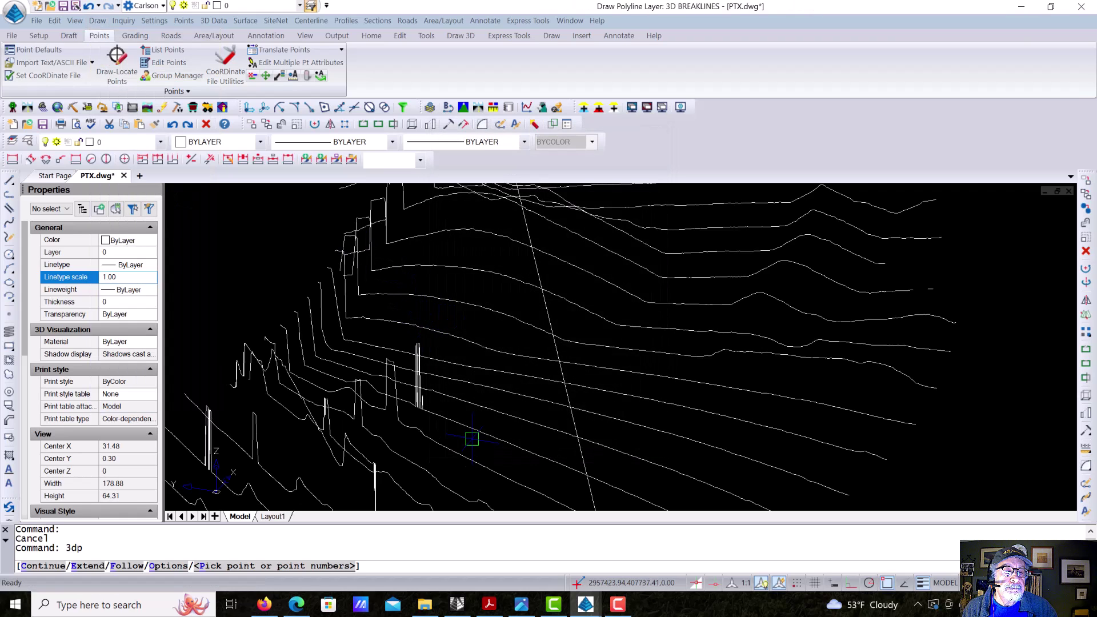
pyautogui.keyDown('shift'); pyautogui.rightClick(540, 320); pyautogui.keyUp('shift')
pyautogui.click(594, 311)
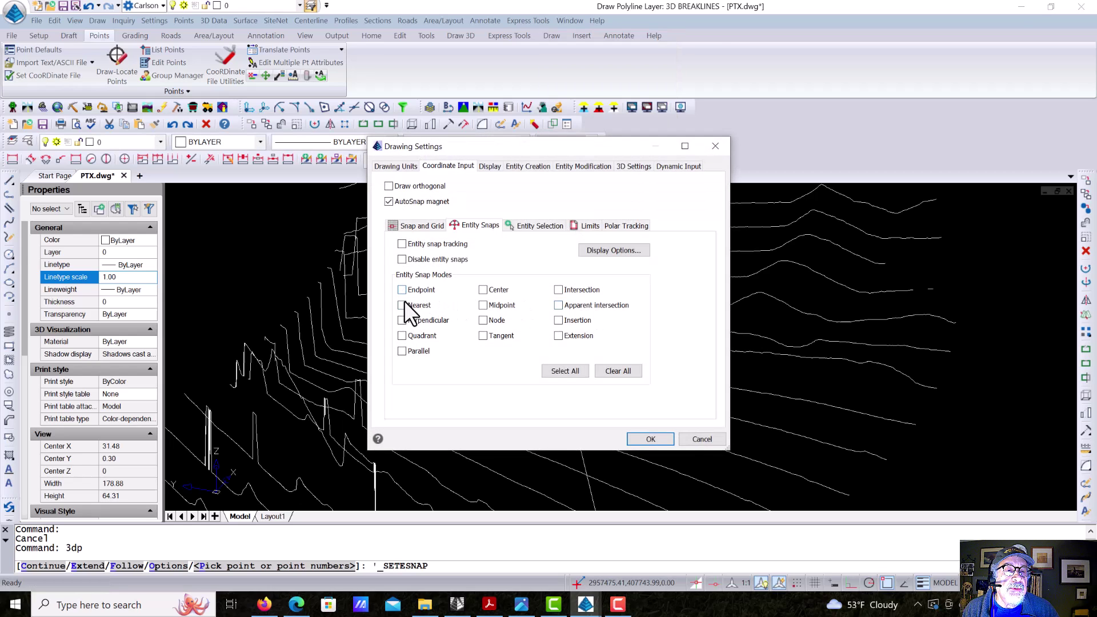
pyautogui.click(402, 304)
pyautogui.click(643, 439)
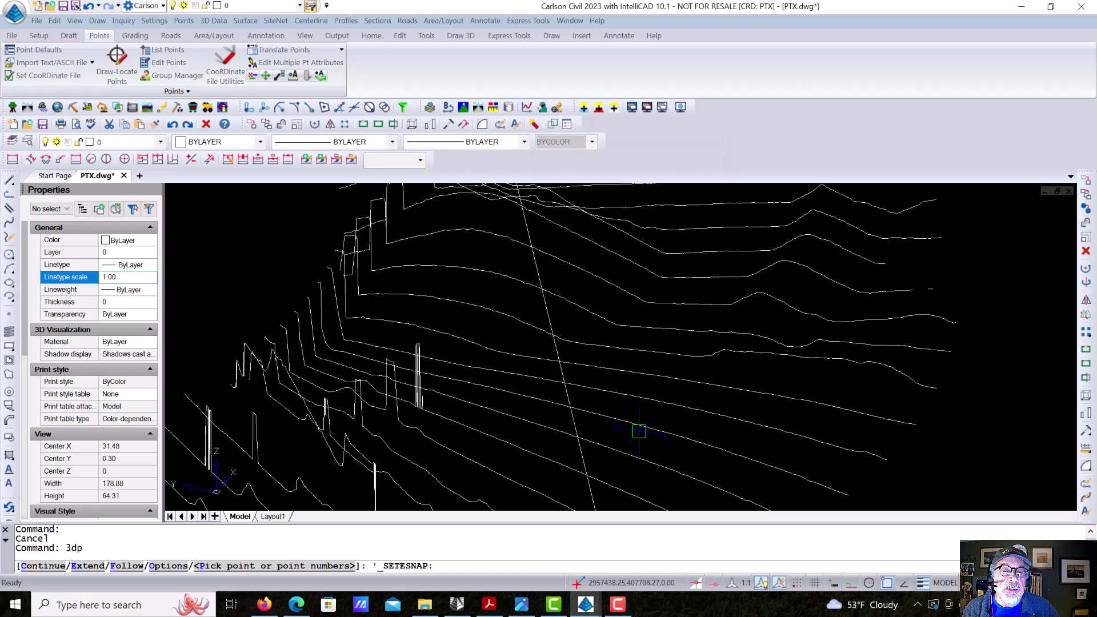
# Place the first three toe points at elevations 100.34, 100.31 and 100.40
pyautogui.click(504, 355)
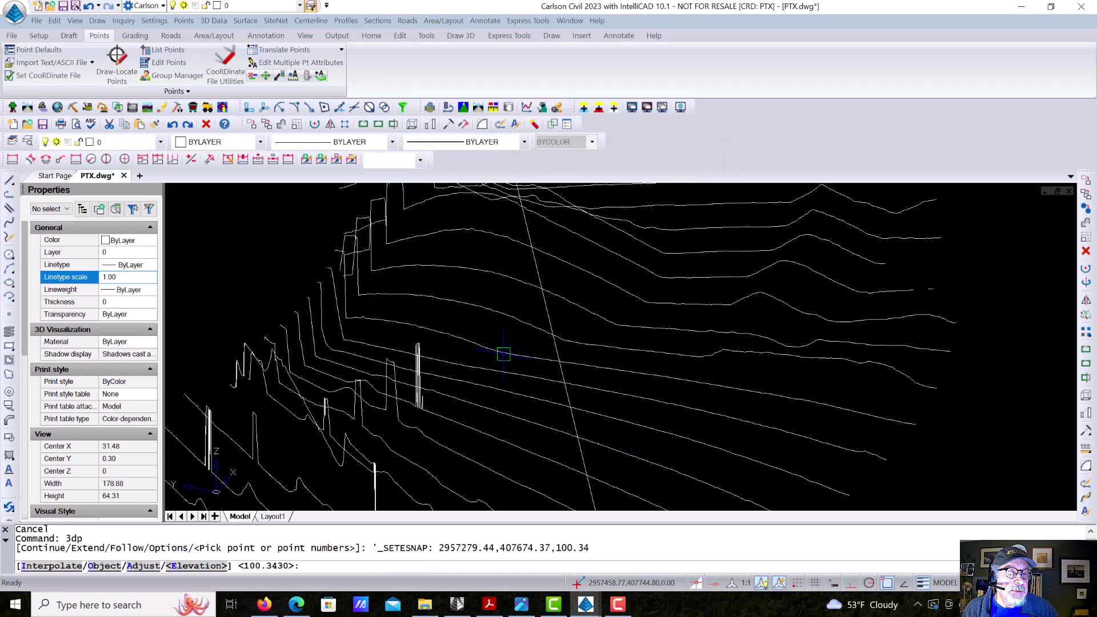
pyautogui.press('Return')
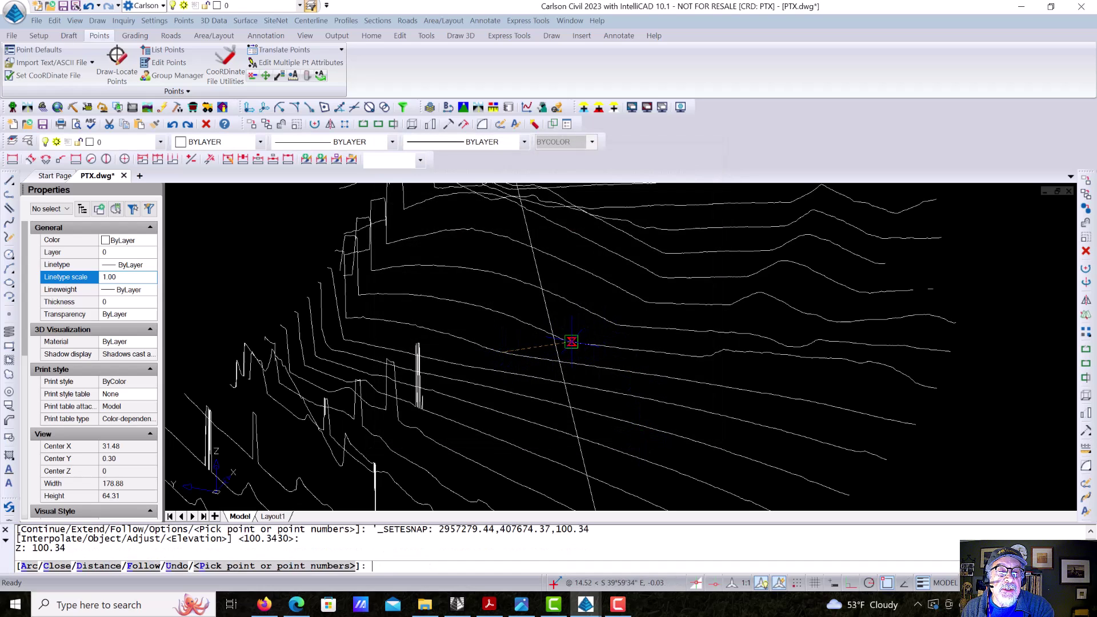
pyautogui.click(575, 341)
pyautogui.press('Return')
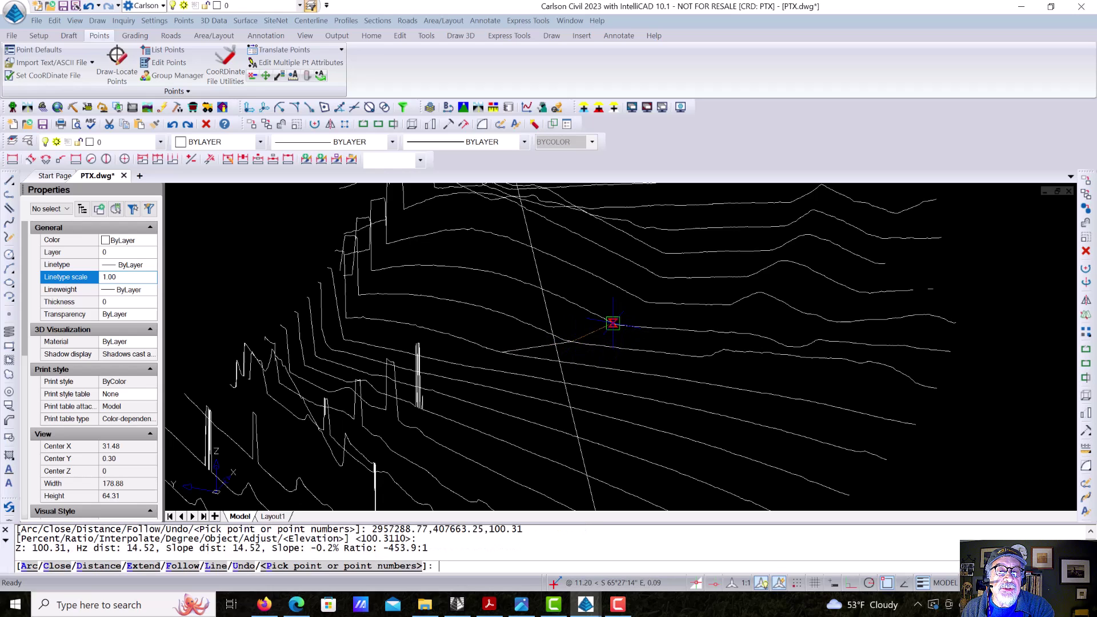
pyautogui.click(616, 324)
pyautogui.press('Return')
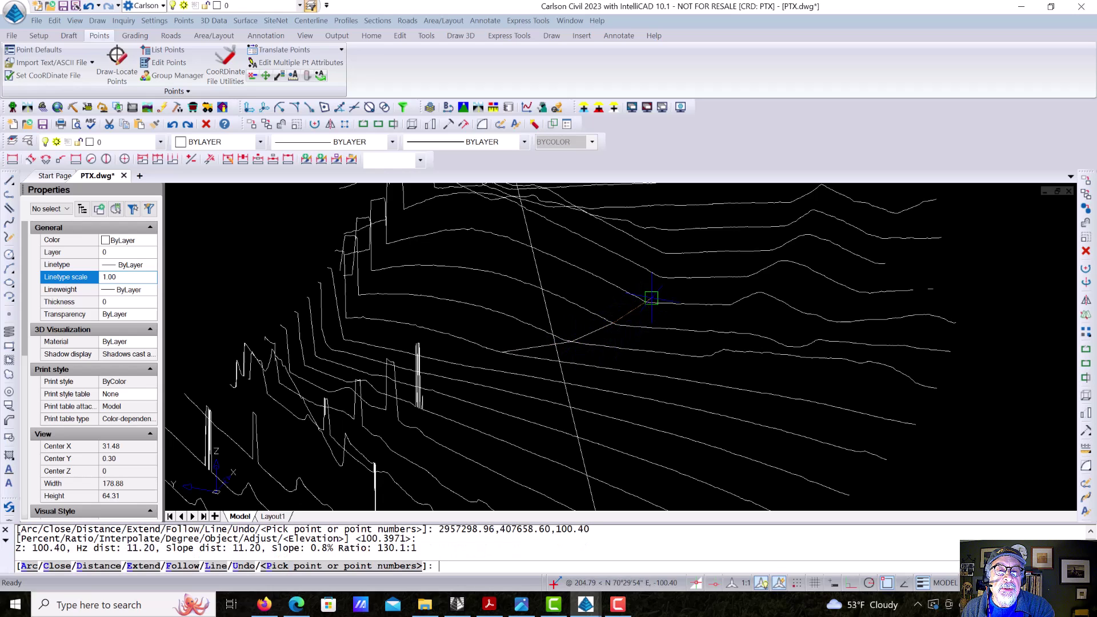
# Add toe points at 100.28 and 100.42 and a final point, finishing the 3D polyline
pyautogui.click(647, 301)
pyautogui.press('Return')
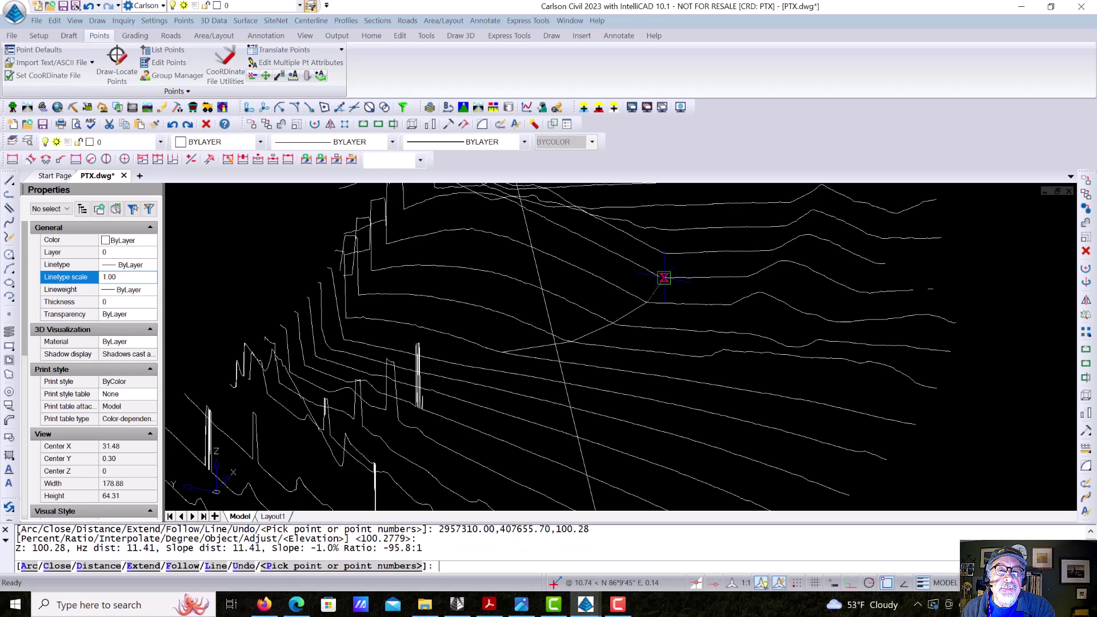
pyautogui.click(664, 276)
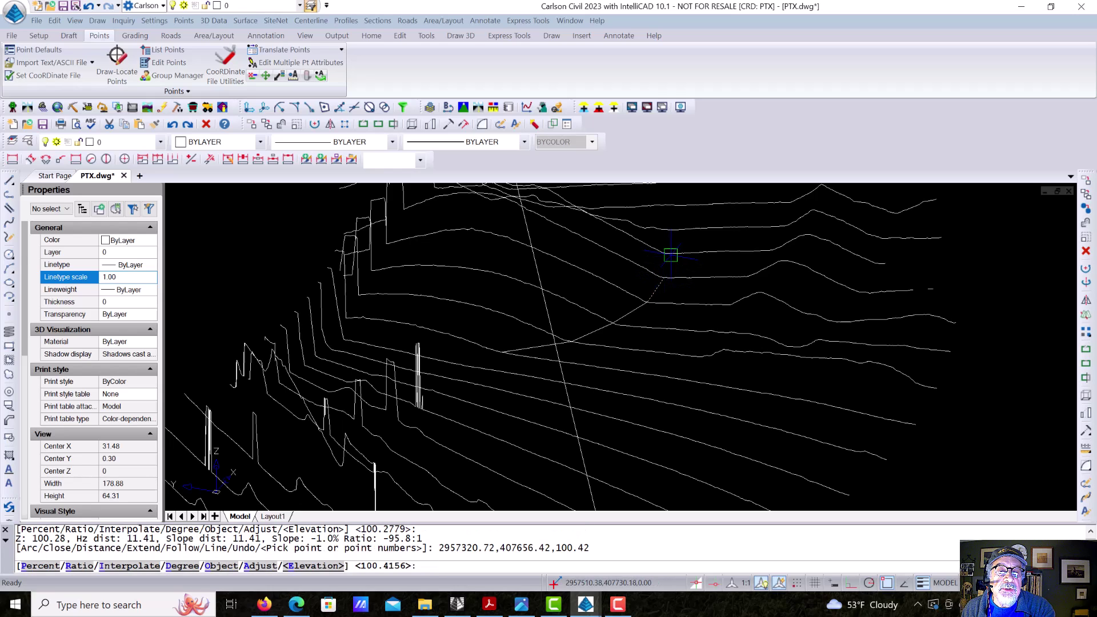
pyautogui.press('Return')
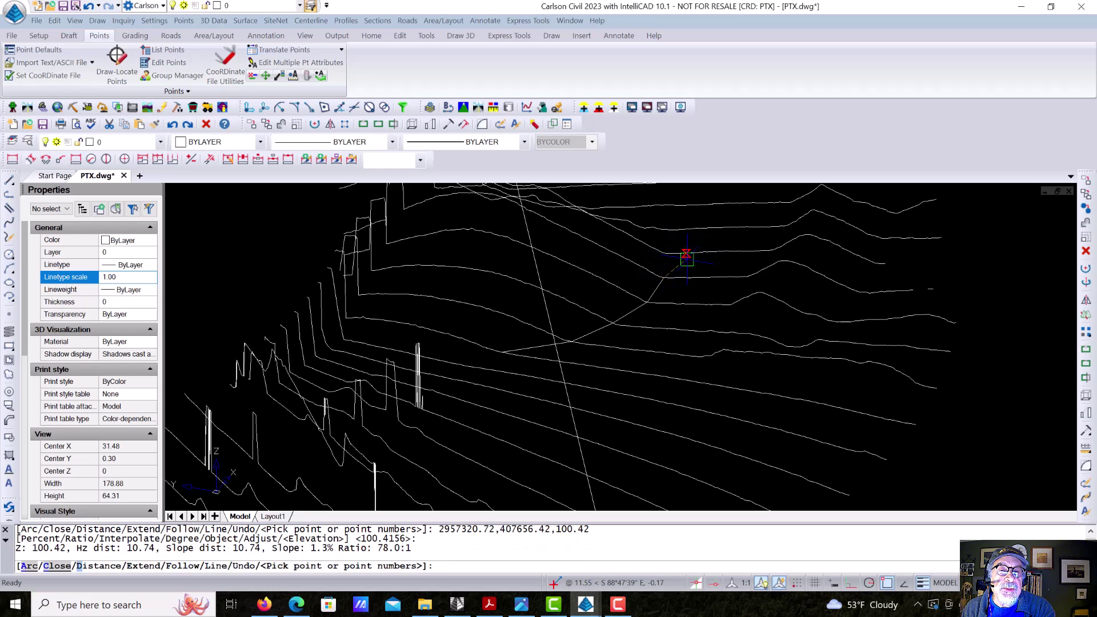
pyautogui.click(680, 261)
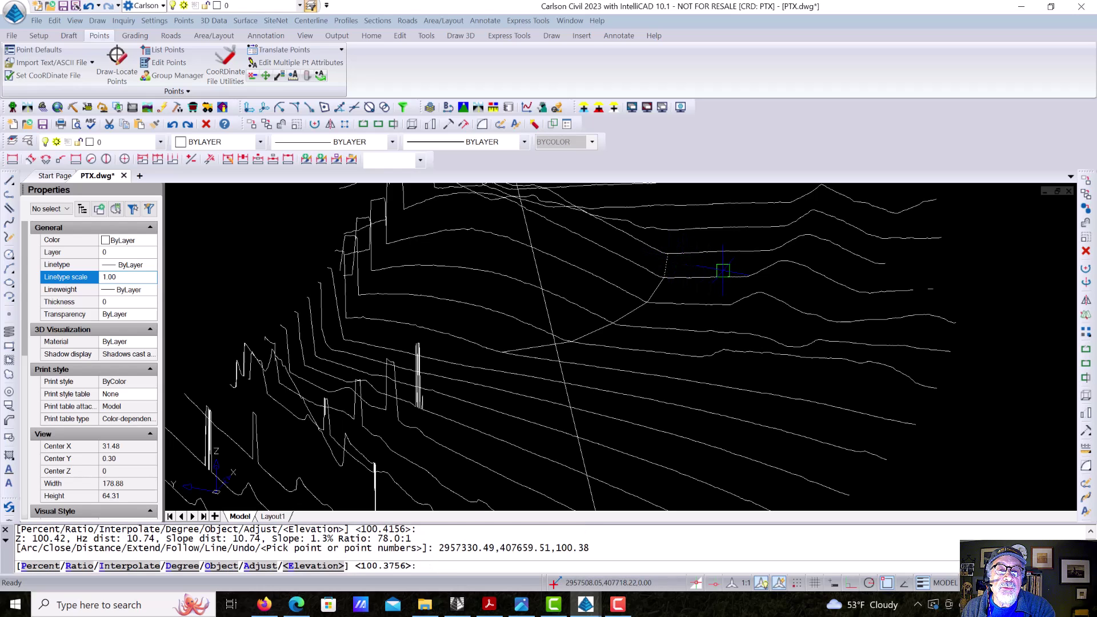
pyautogui.press('Return')
pyautogui.press('Return')
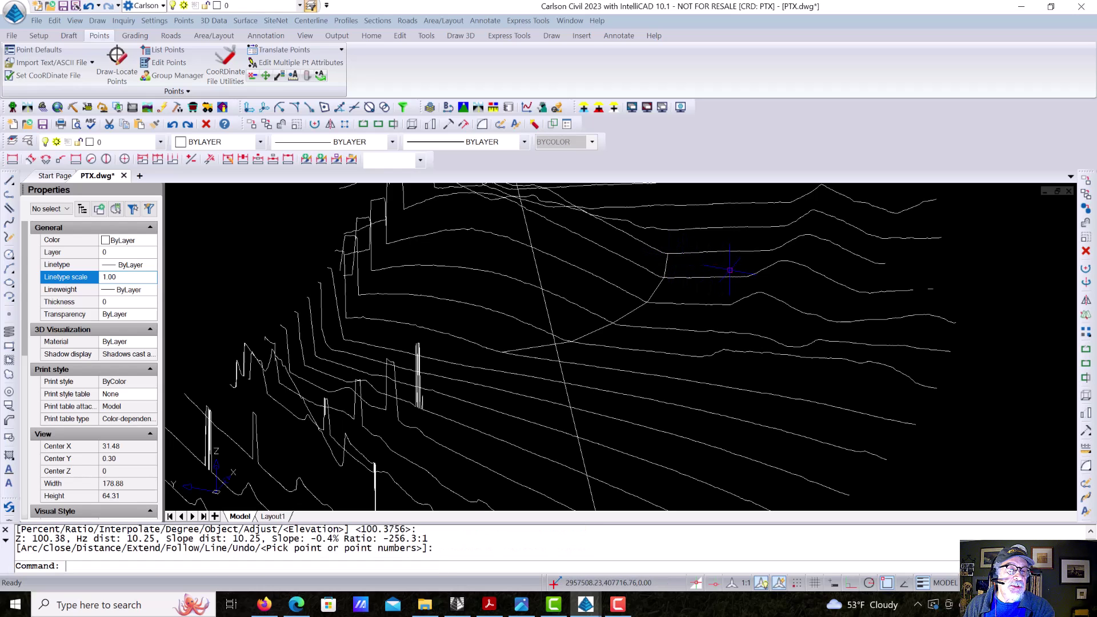
pyautogui.scroll(-4, 681, 306)
# Export the Sections to PTX.xsct, replacing the existing file, then move the window aside
pyautogui.moveTo(617, 354)
pyautogui.mouseDown(button='middle')
pyautogui.moveTo(608, 392)
pyautogui.moveTo(523, 365)
pyautogui.mouseUp(button='middle')
pyautogui.scroll(-3, 522, 364)
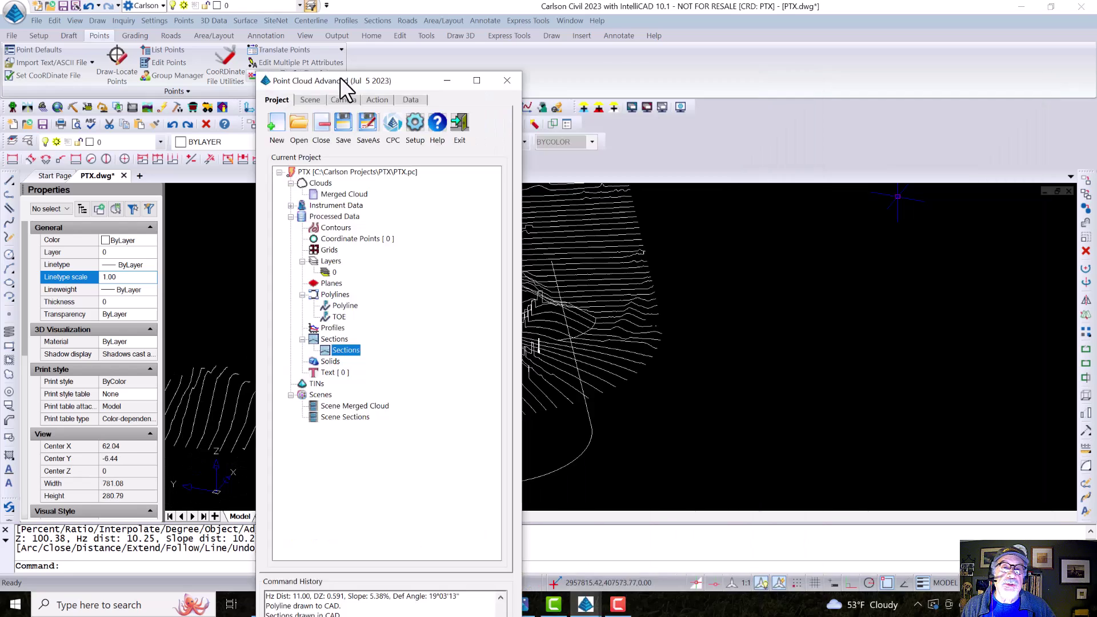
pyautogui.moveTo(334, 76); pyautogui.dragTo(149, 31)
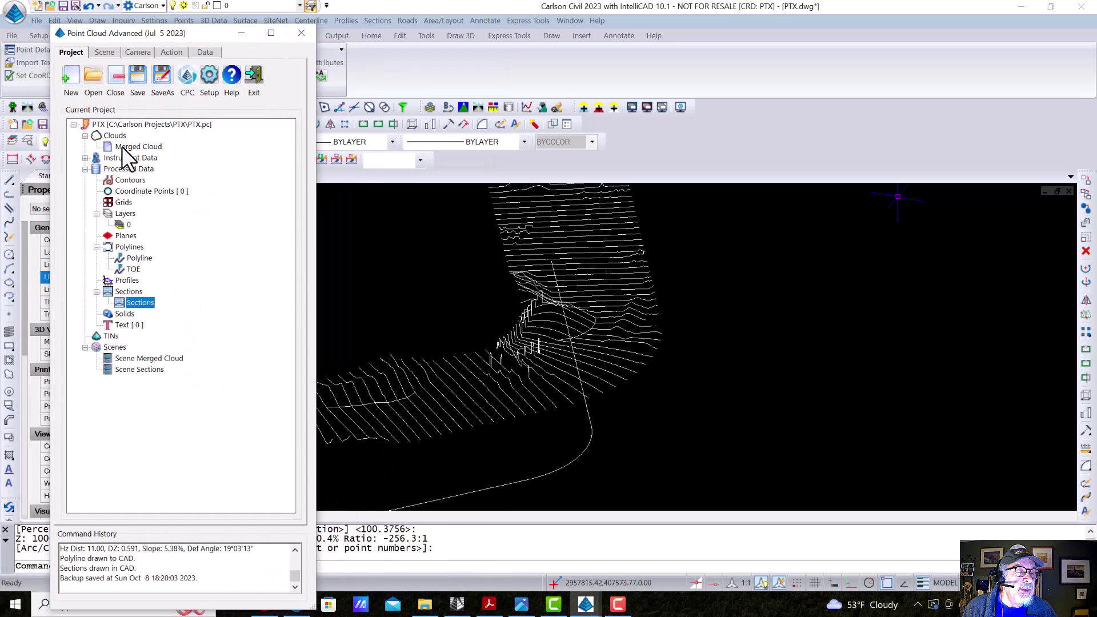
pyautogui.rightClick(133, 302)
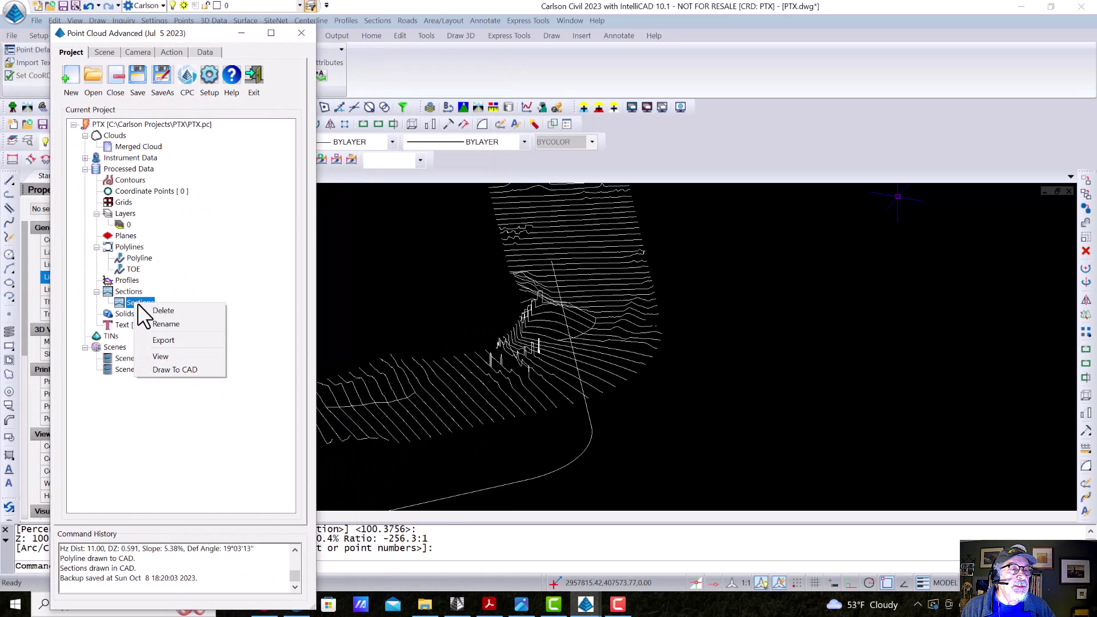
pyautogui.click(170, 338)
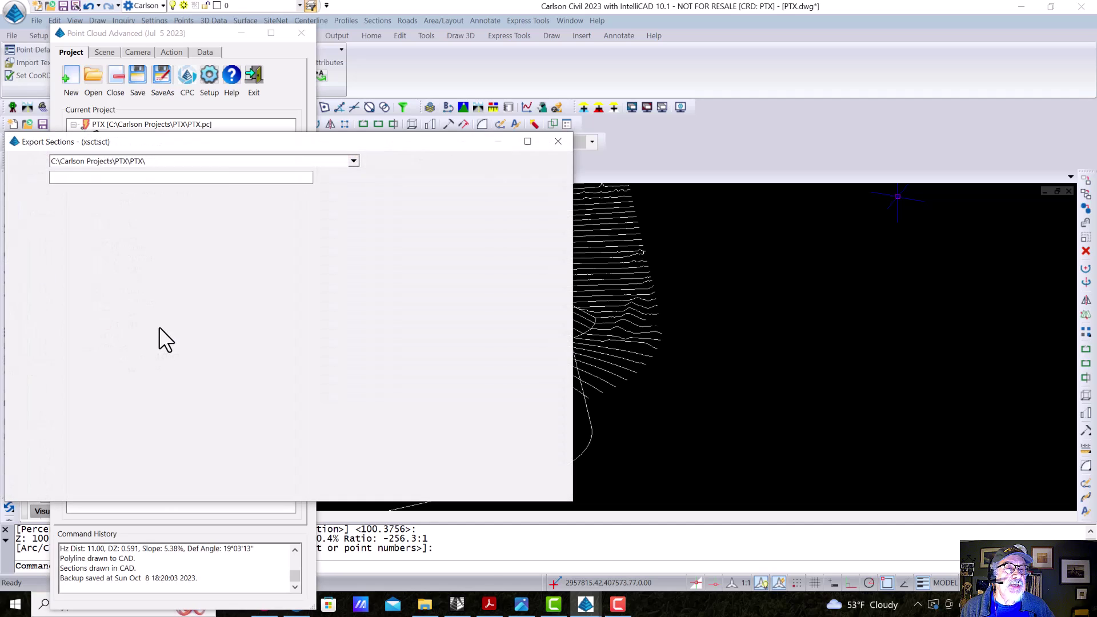
pyautogui.click(39, 224)
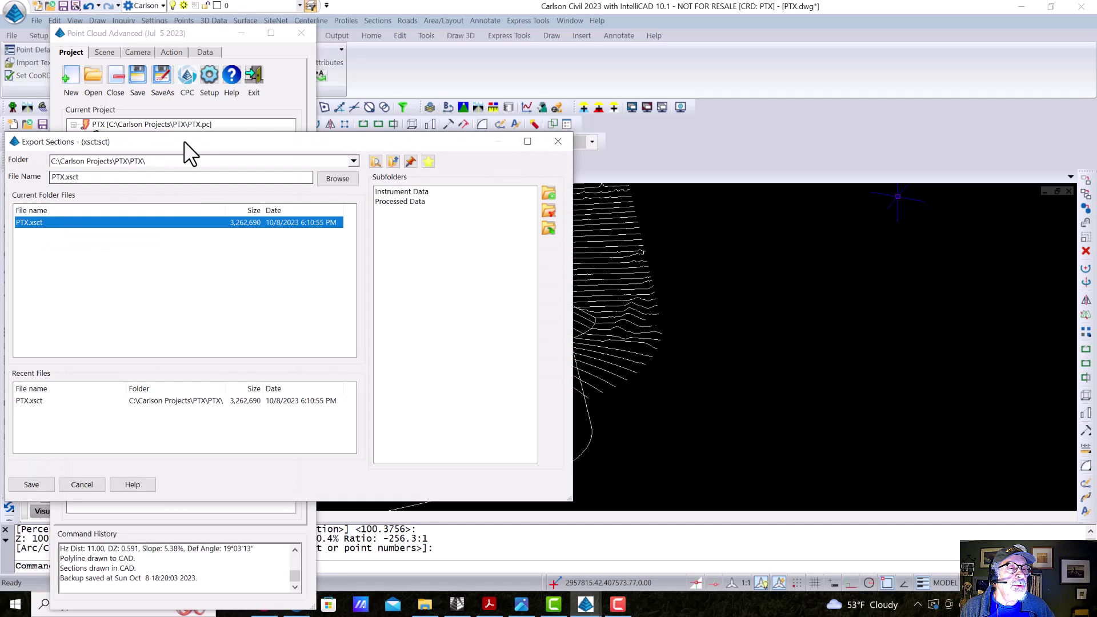
pyautogui.click(37, 484)
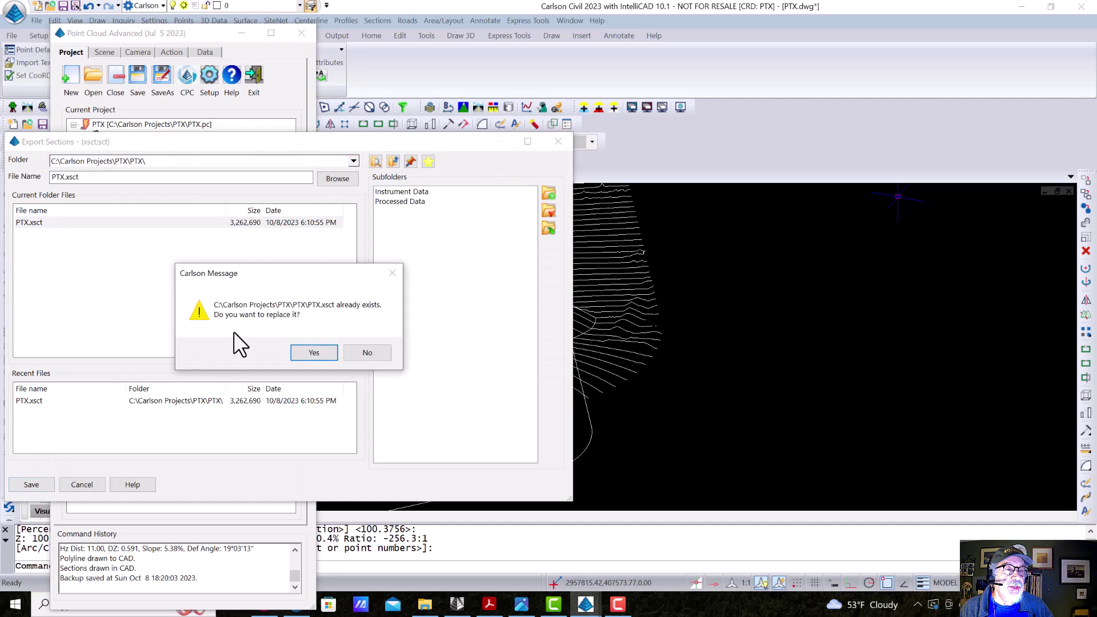
pyautogui.click(309, 355)
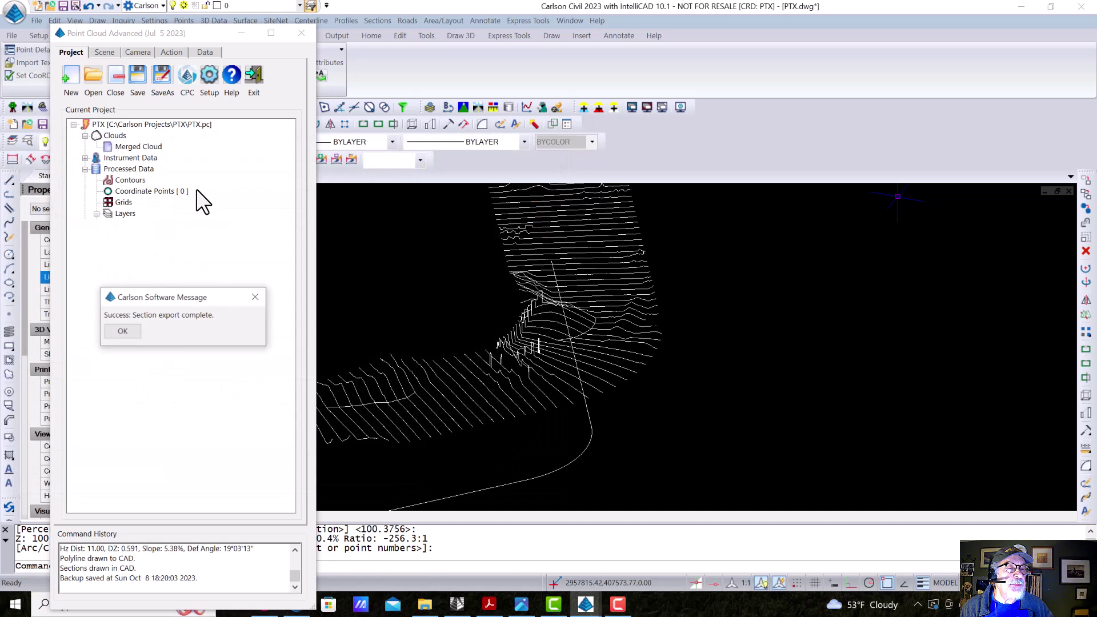
pyautogui.click(122, 333)
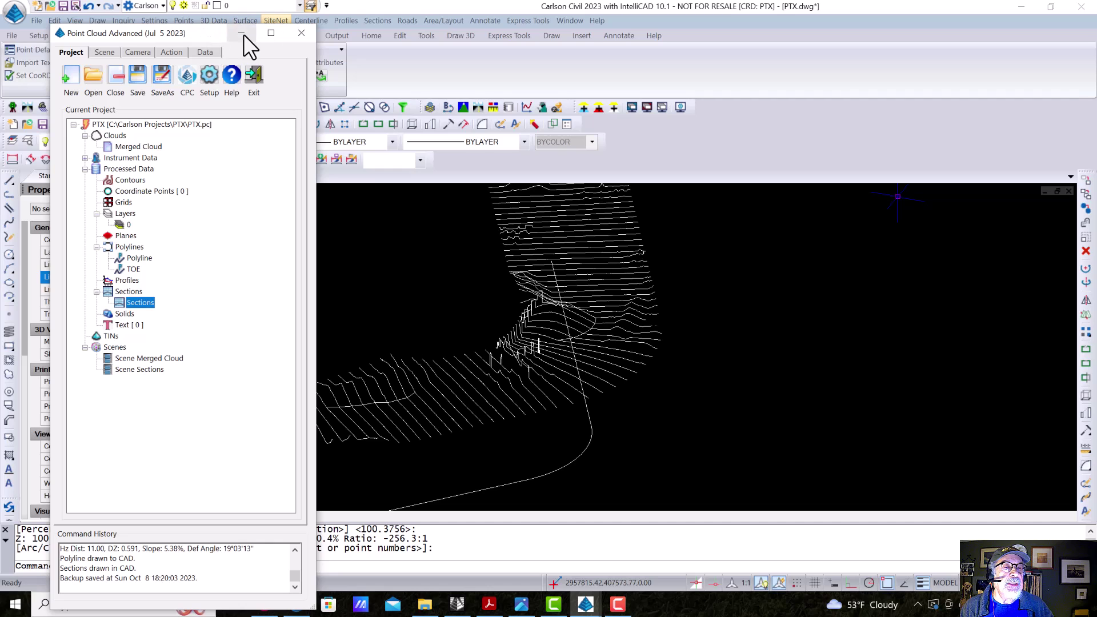
pyautogui.moveTo(159, 36); pyautogui.dragTo(436, 105)
# Hide the point cloud window and switch the drawing to PLAN view
pyautogui.click(520, 101)
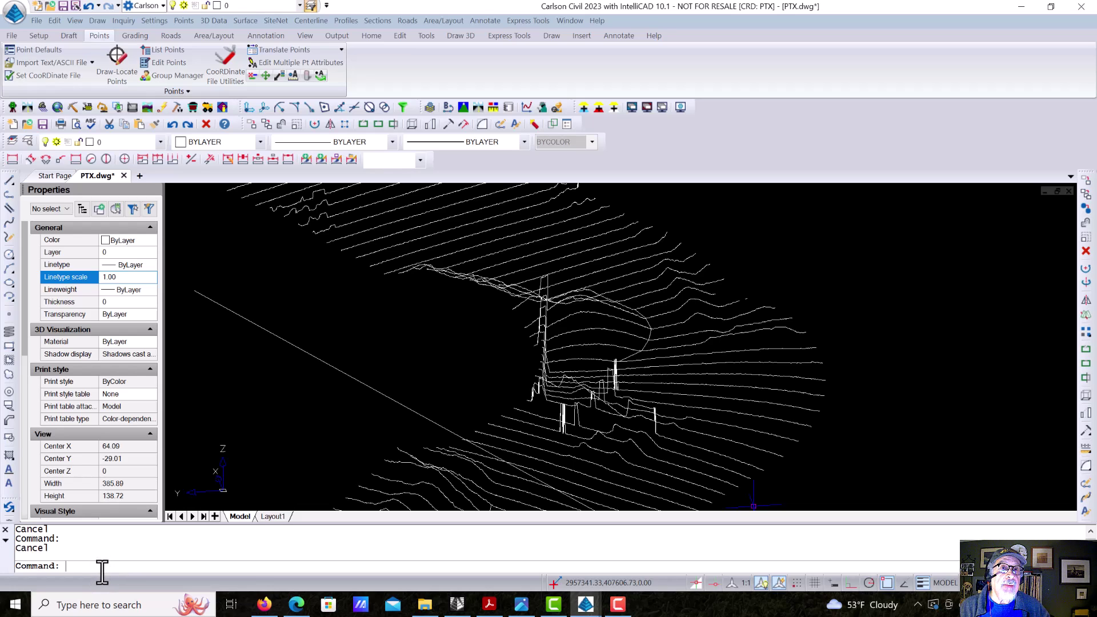
pyautogui.write('PLAN')
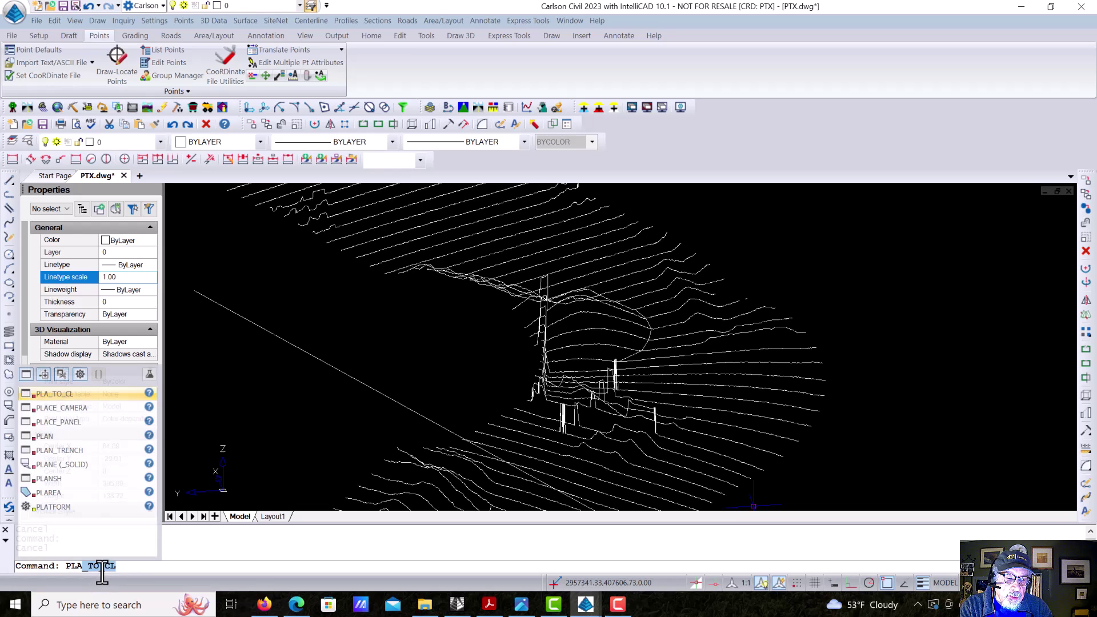
pyautogui.press('Return')
pyautogui.press('Return')
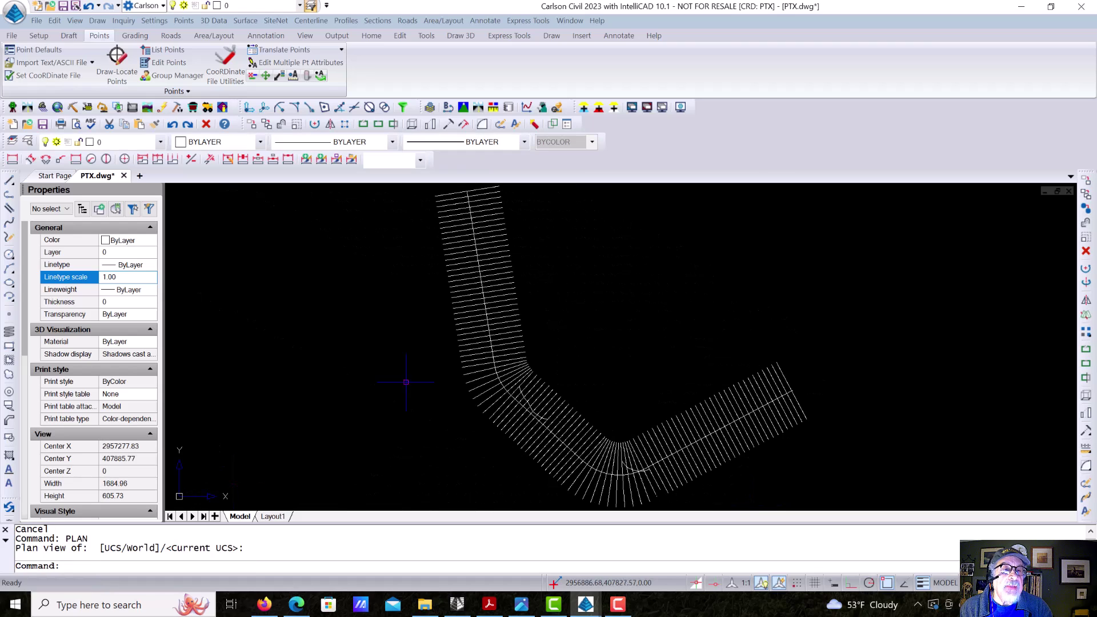
# Open PTX.xsct in the Section File Editor
pyautogui.click(377, 20)
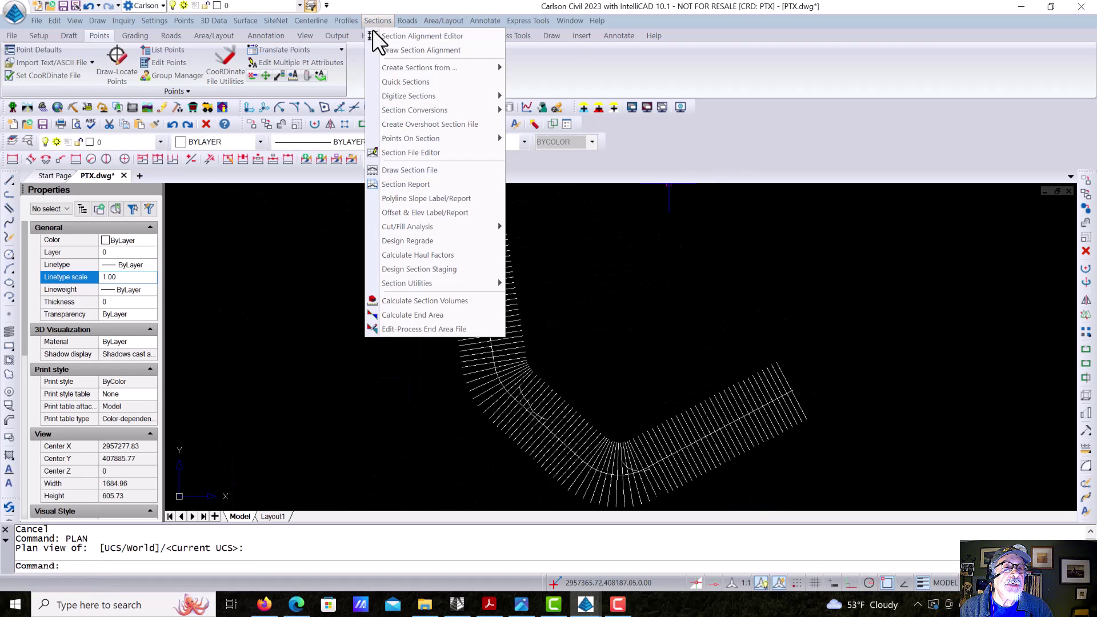
pyautogui.click(394, 154)
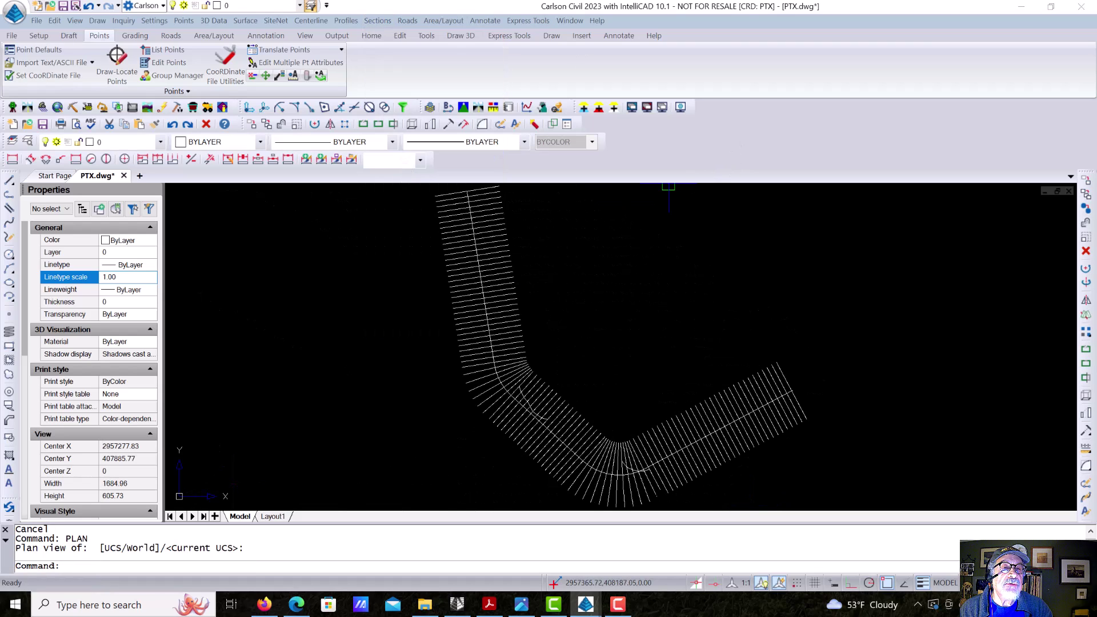
pyautogui.click(296, 206)
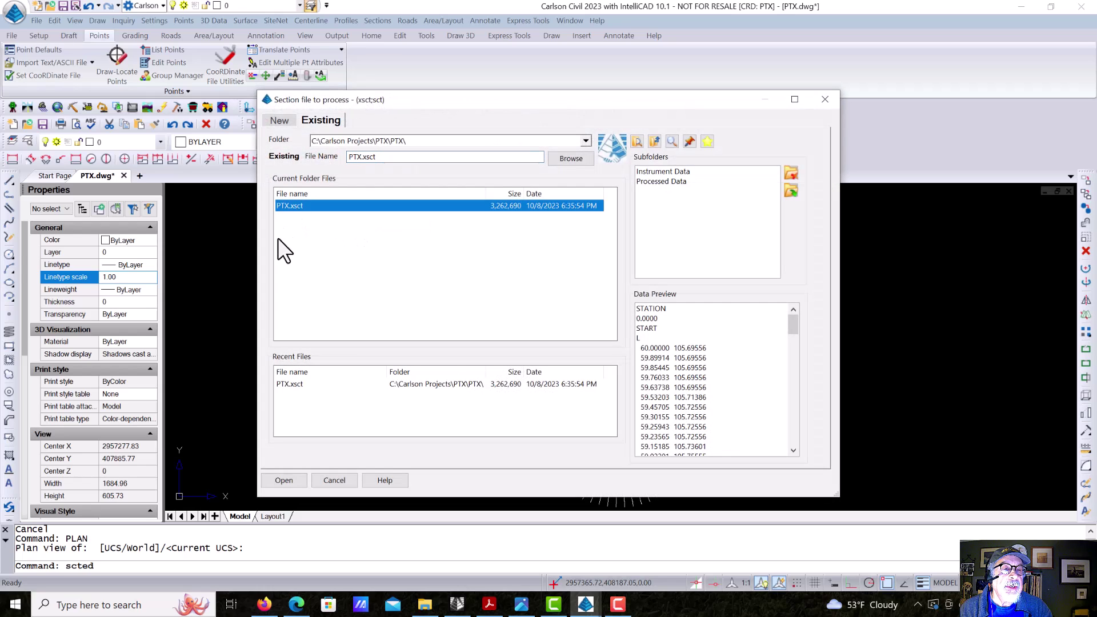
pyautogui.click(294, 482)
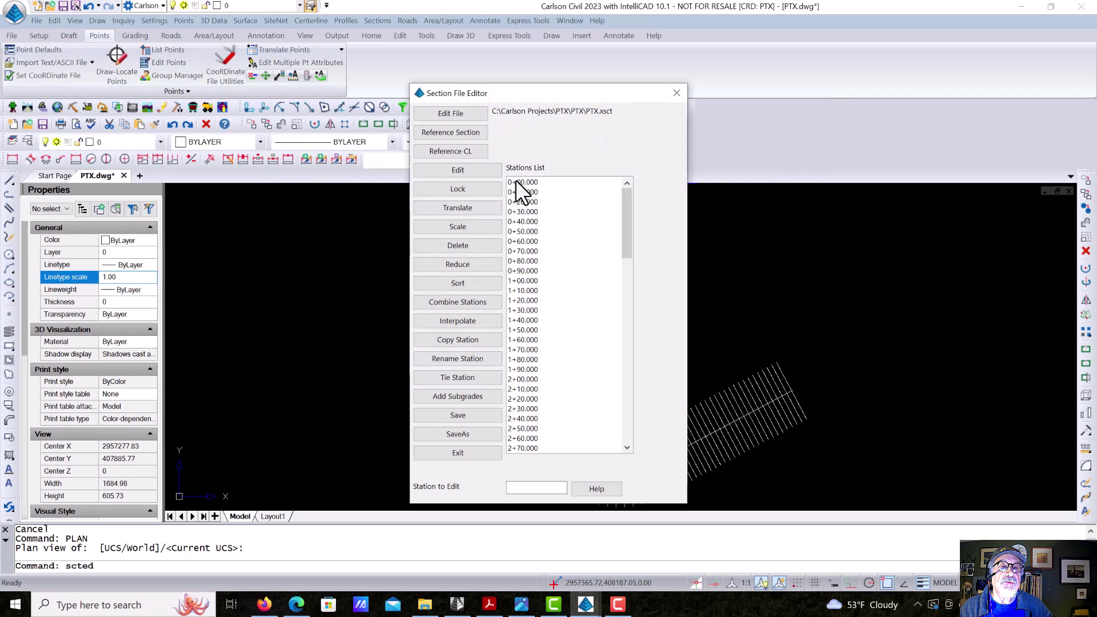
# Review the stations from 0+00 through 0+80 one by one
pyautogui.doubleClick(516, 182)
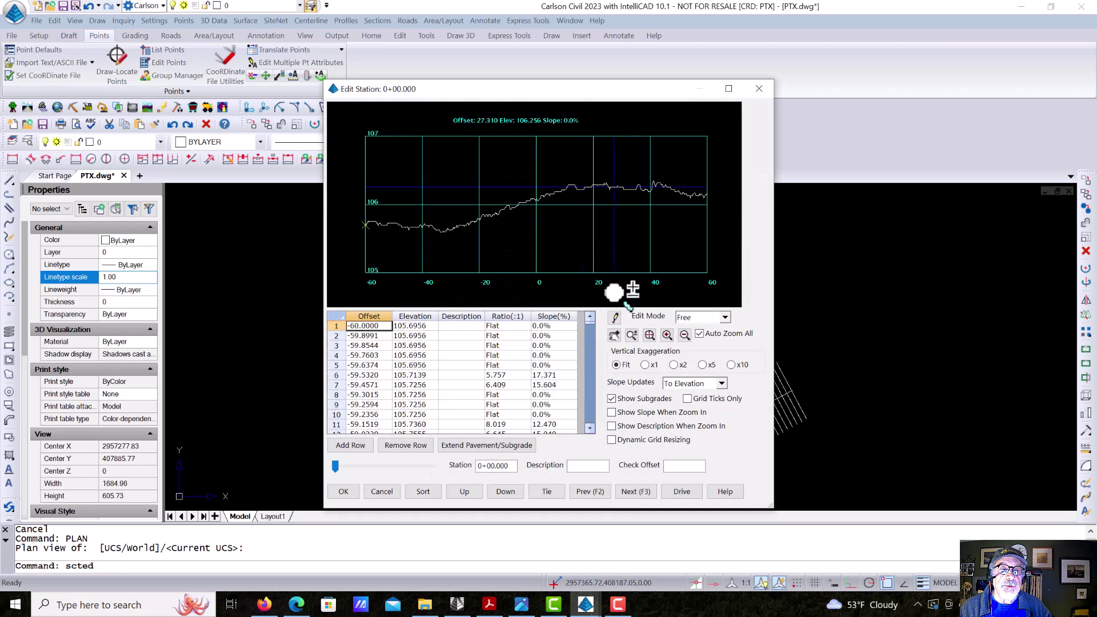
pyautogui.click(633, 490)
pyautogui.click(633, 492)
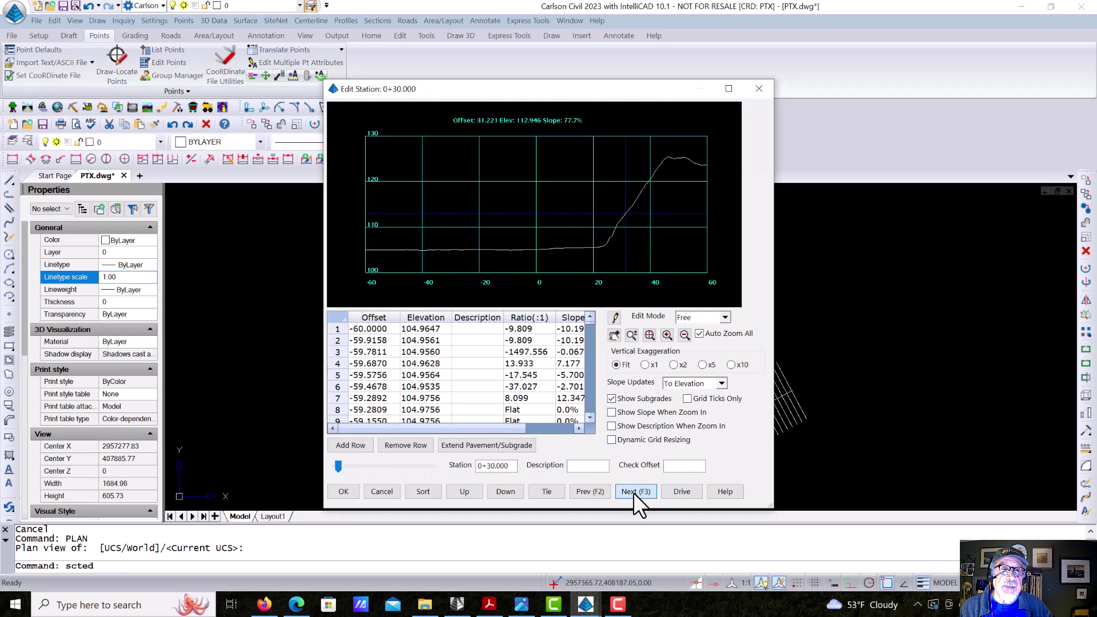
pyautogui.click(634, 492)
pyautogui.click(633, 497)
pyautogui.click(634, 497)
pyautogui.click(635, 497)
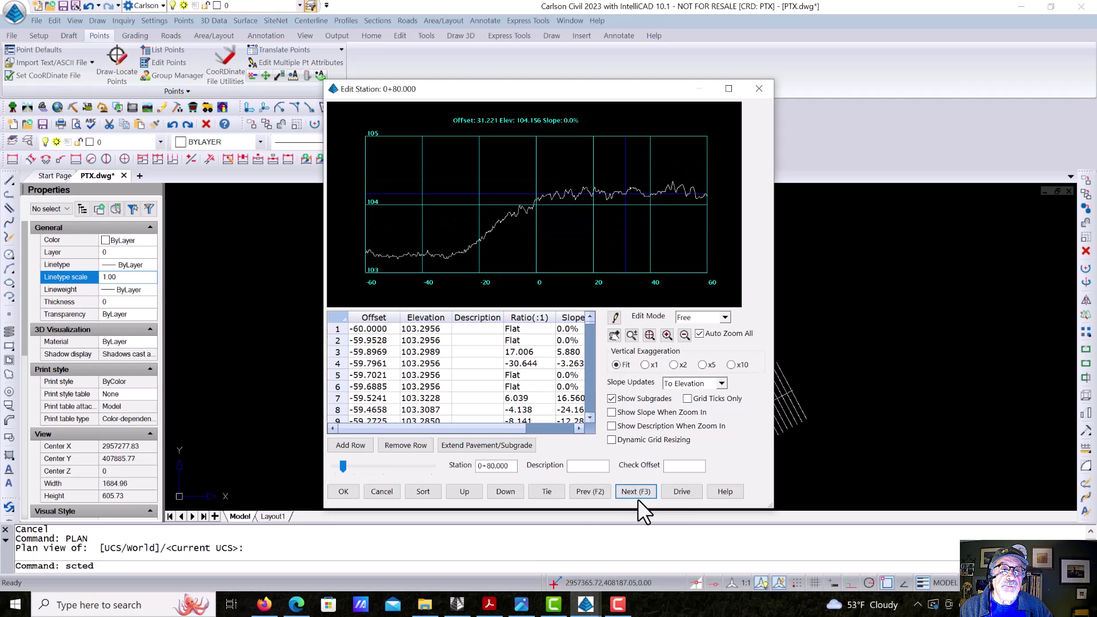
# Close the editors and set up Draw Section File for PTX.xsct with scanned defaults
pyautogui.click(758, 89)
pyautogui.click(677, 91)
pyautogui.click(378, 20)
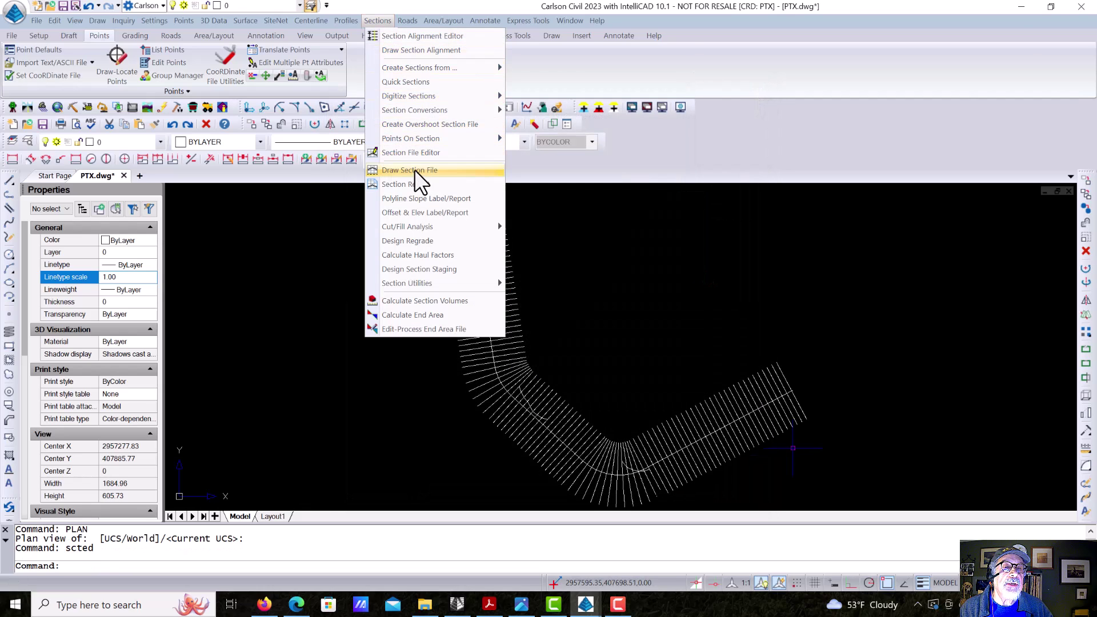
pyautogui.click(414, 170)
pyautogui.click(511, 235)
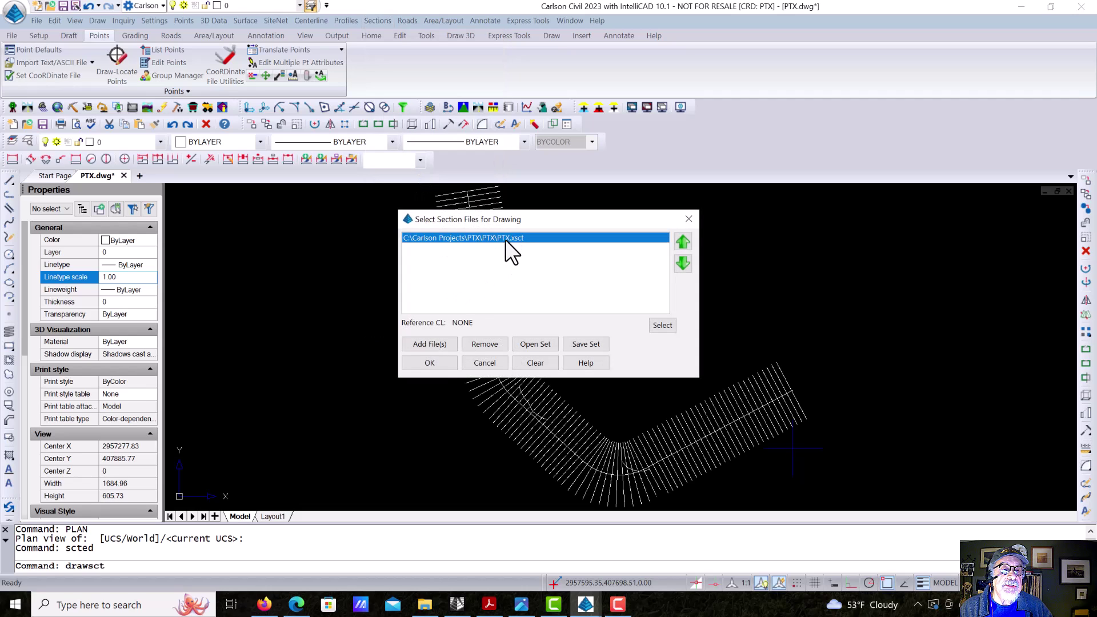
pyautogui.click(430, 362)
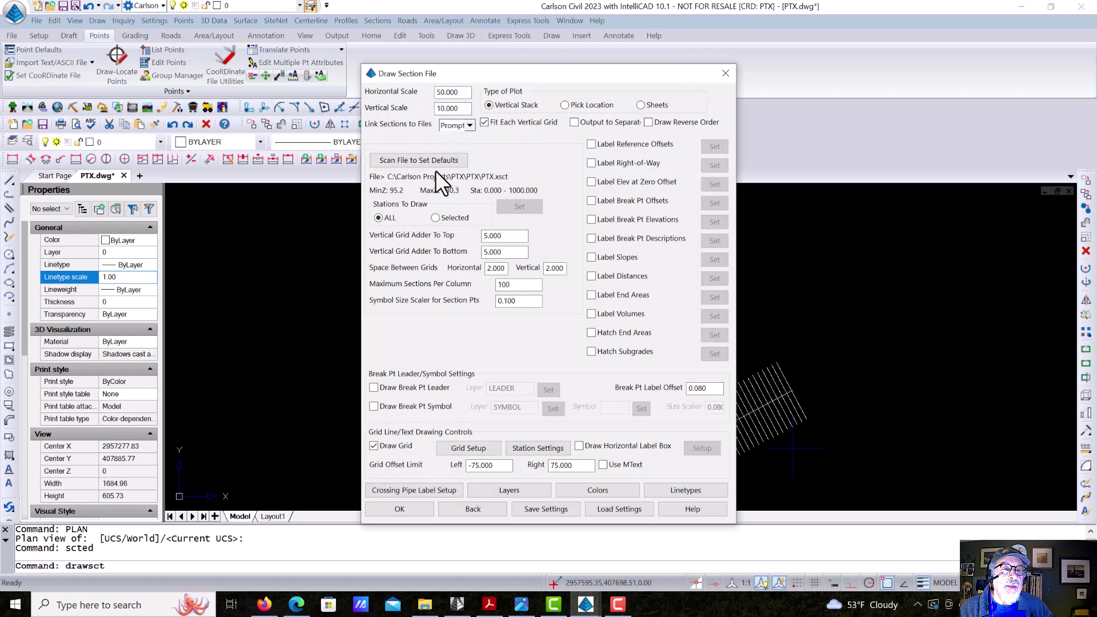
pyautogui.click(412, 159)
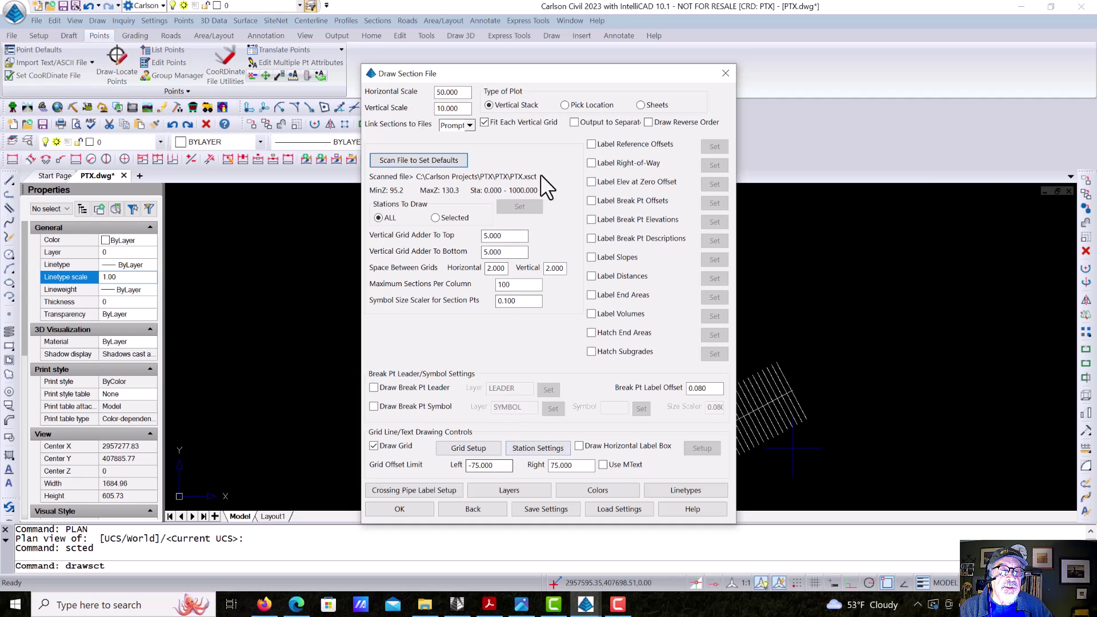
pyautogui.click(396, 509)
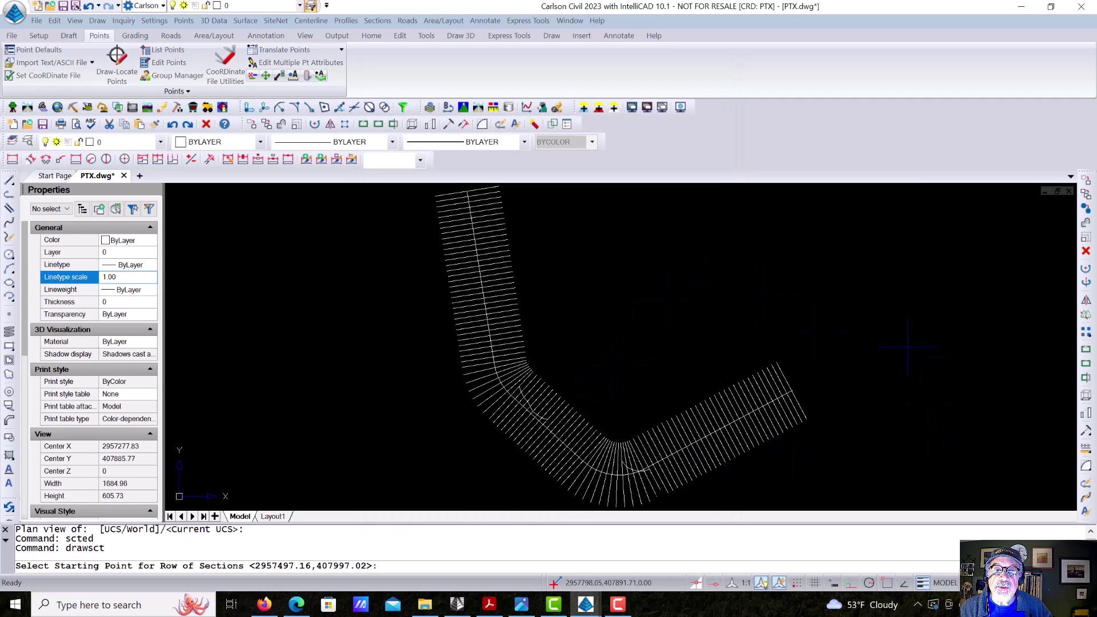
# Place the section grid column right of the plan and pan to inspect it
pyautogui.click(903, 344)
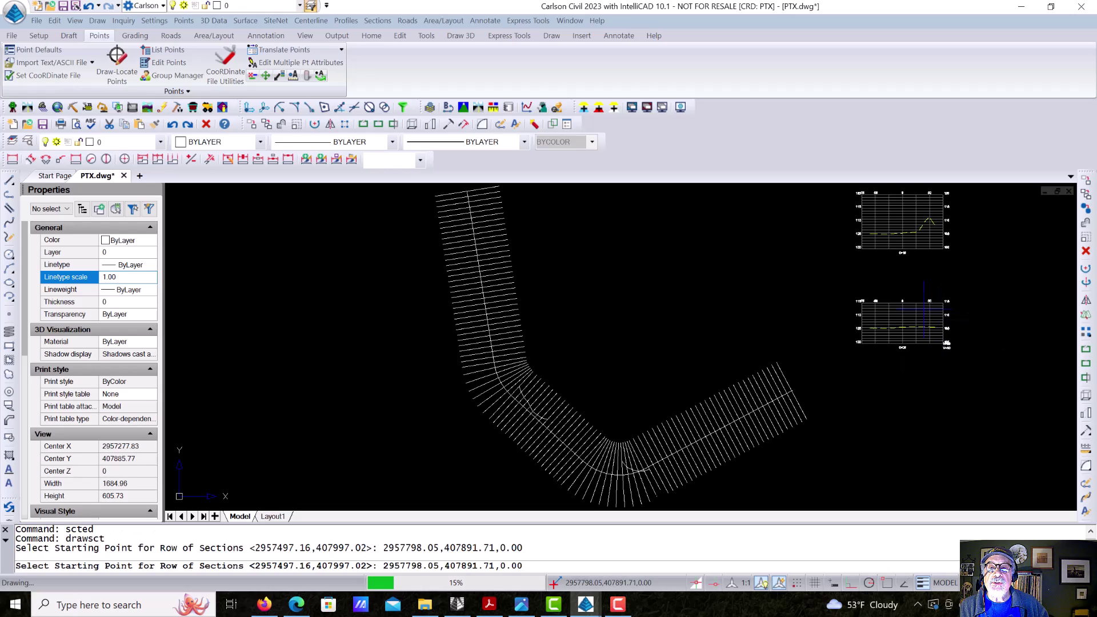
pyautogui.scroll(4, 921, 252)
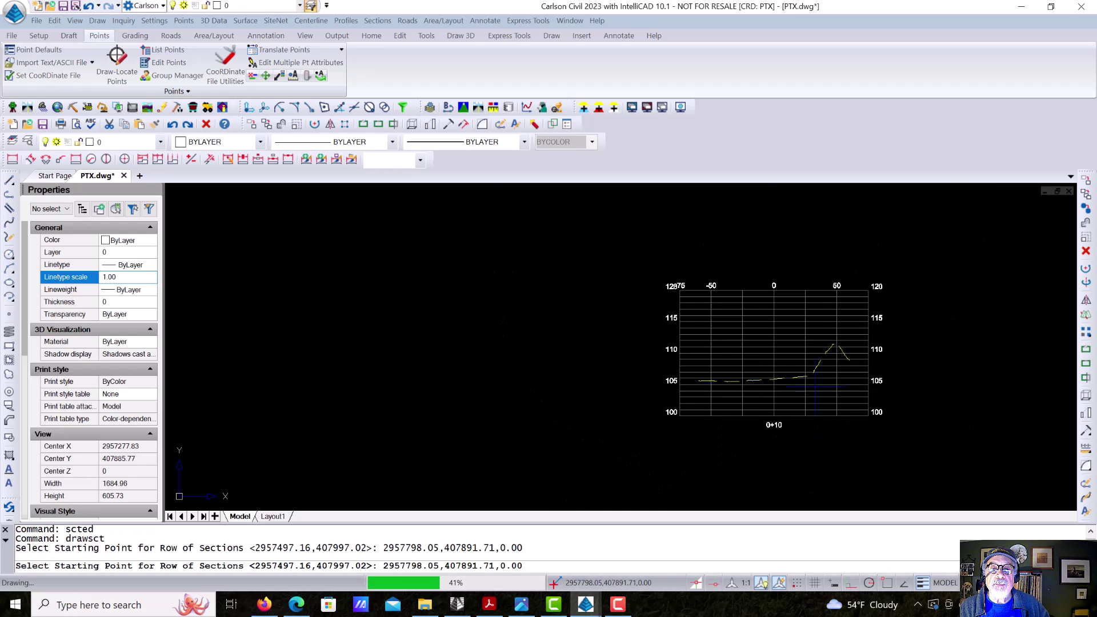
pyautogui.scroll(3, 817, 383)
pyautogui.scroll(-3, 821, 380)
pyautogui.moveTo(821, 380)
pyautogui.mouseDown(button='middle')
pyautogui.moveTo(532, 355)
pyautogui.moveTo(526, 446)
pyautogui.mouseUp(button='middle')
pyautogui.scroll(-1, 535, 330)
pyautogui.scroll(-4, 548, 286)
pyautogui.scroll(3, 527, 445)
pyautogui.scroll(3, 460, 284)
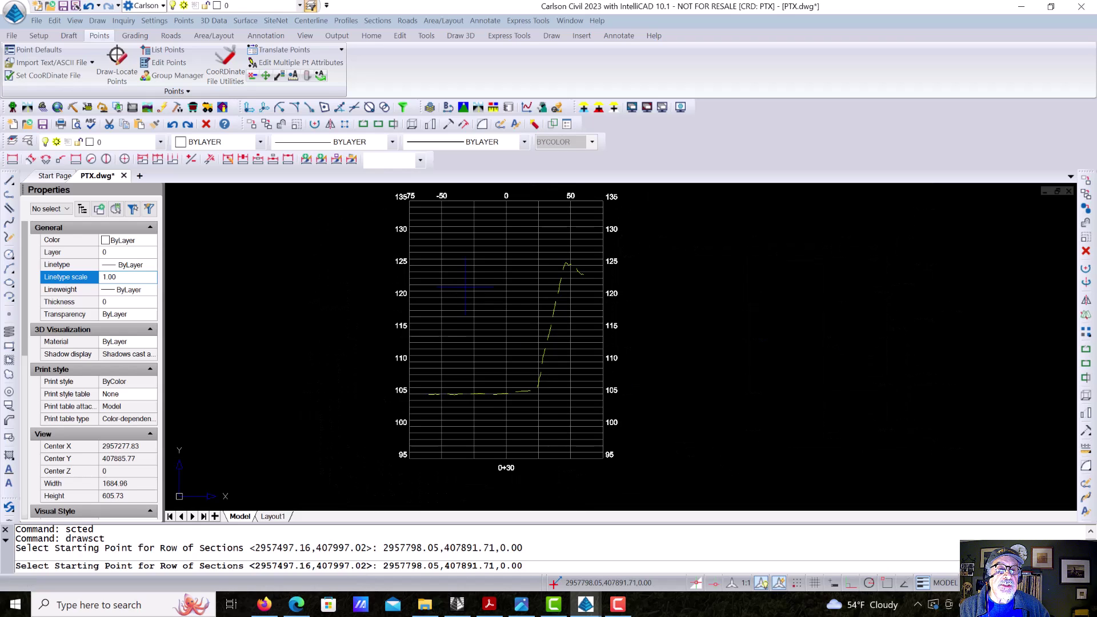